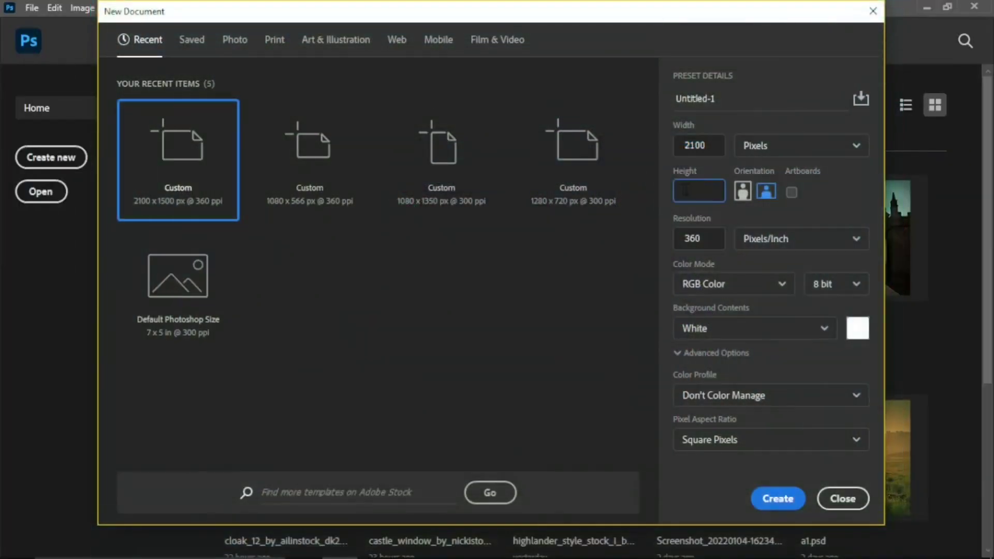
# Step: Confirm 2100 × 1500 px at 360 ppi and create the blank white document
pyautogui.press('Tab')
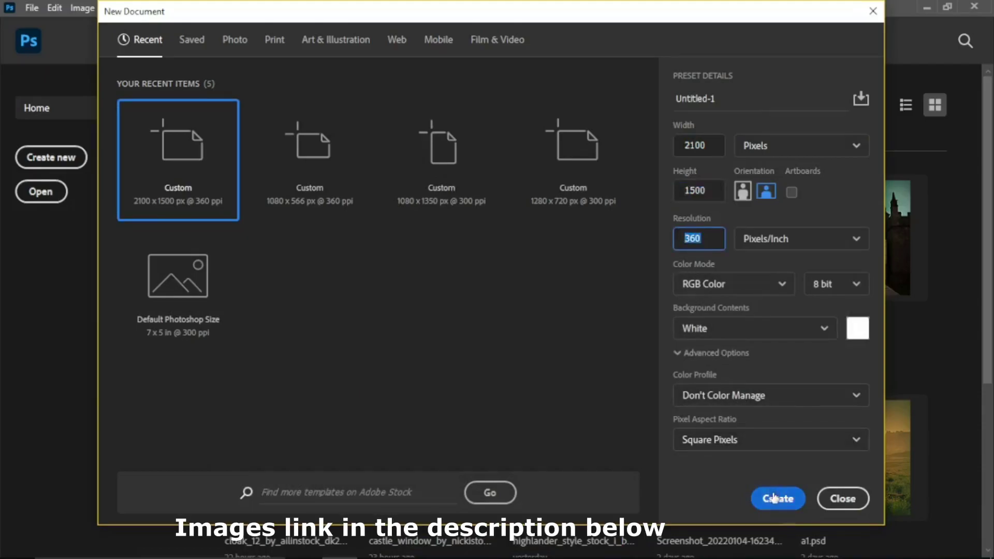
pyautogui.click(777, 499)
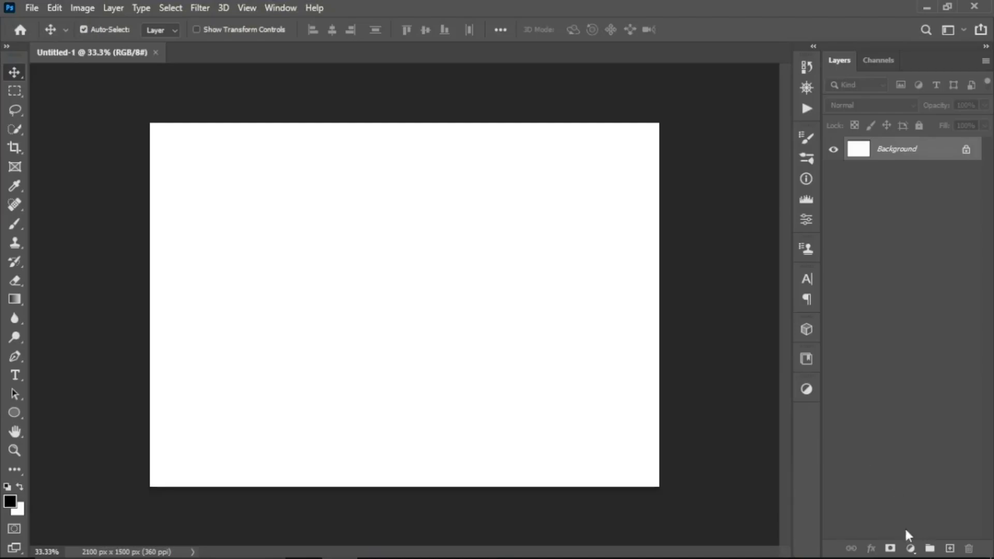
pyautogui.click(910, 549)
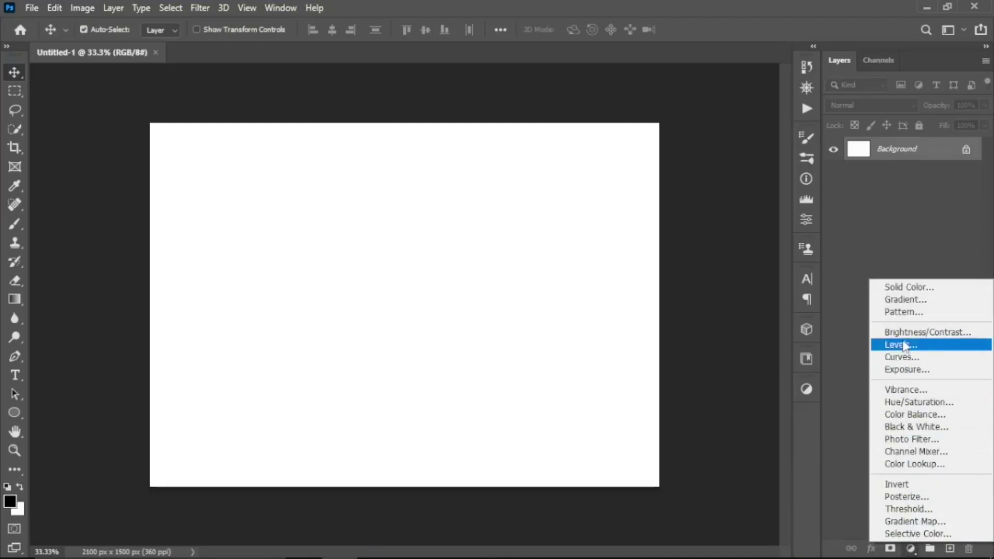
# Step: Add a Gradient fill layer using a reversed light-blue Blues preset
pyautogui.click(913, 300)
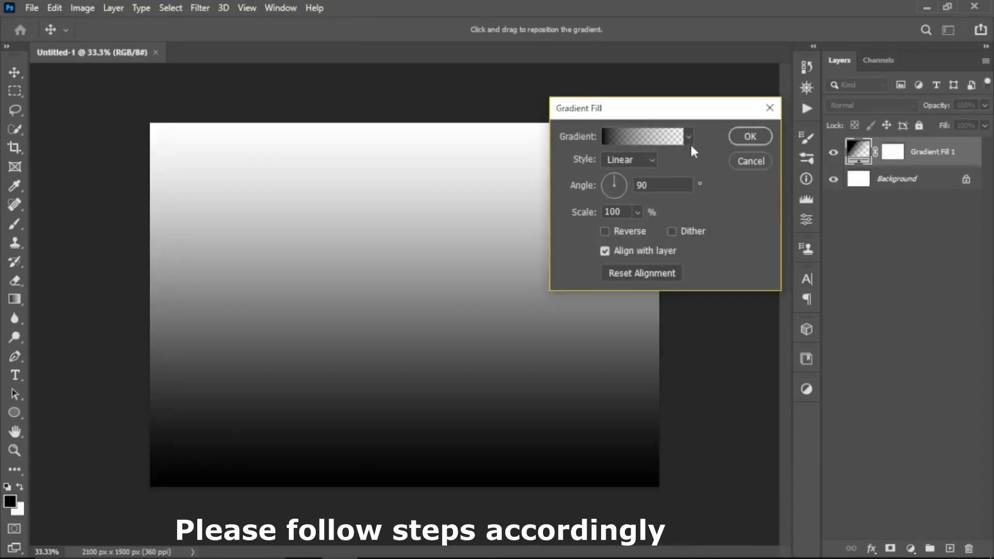
pyautogui.click(689, 138)
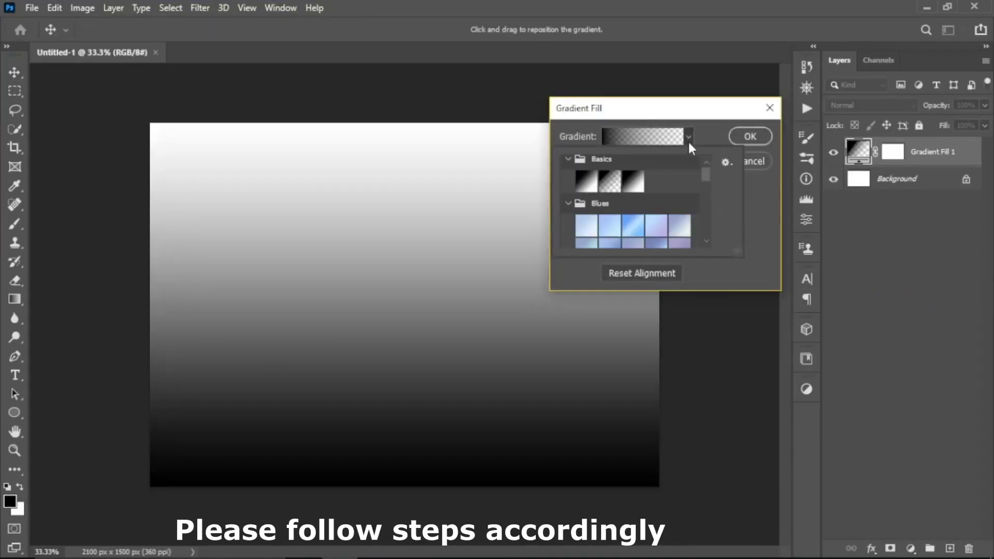
pyautogui.click(633, 223)
pyautogui.click(766, 206)
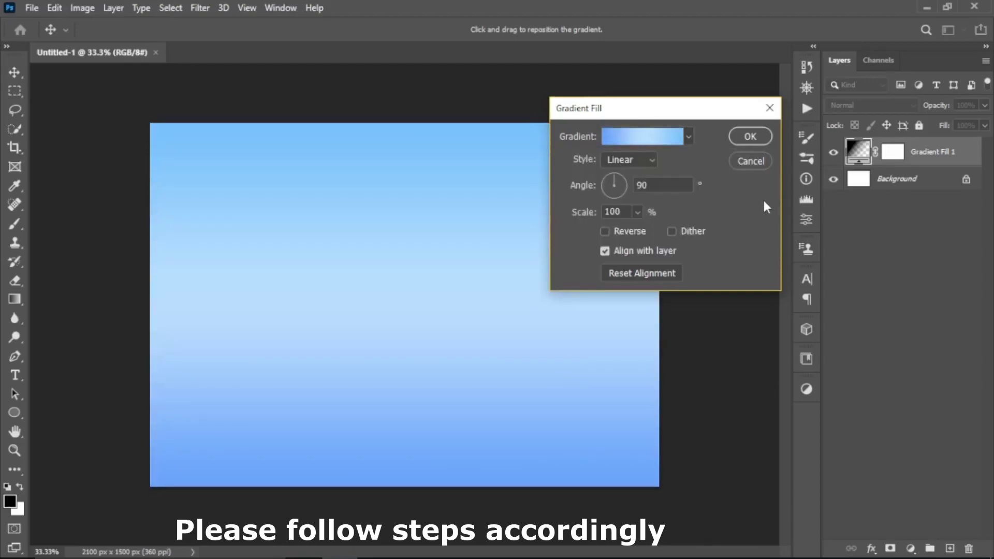
pyautogui.click(606, 231)
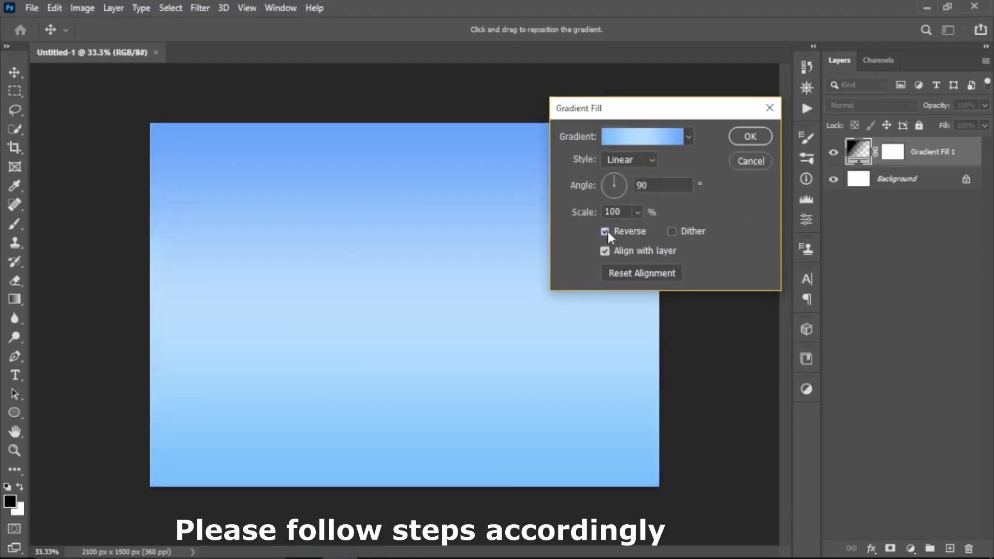
# Step: Make the blue gradient radial at 133% scale and confirm the fill
pyautogui.click(645, 162)
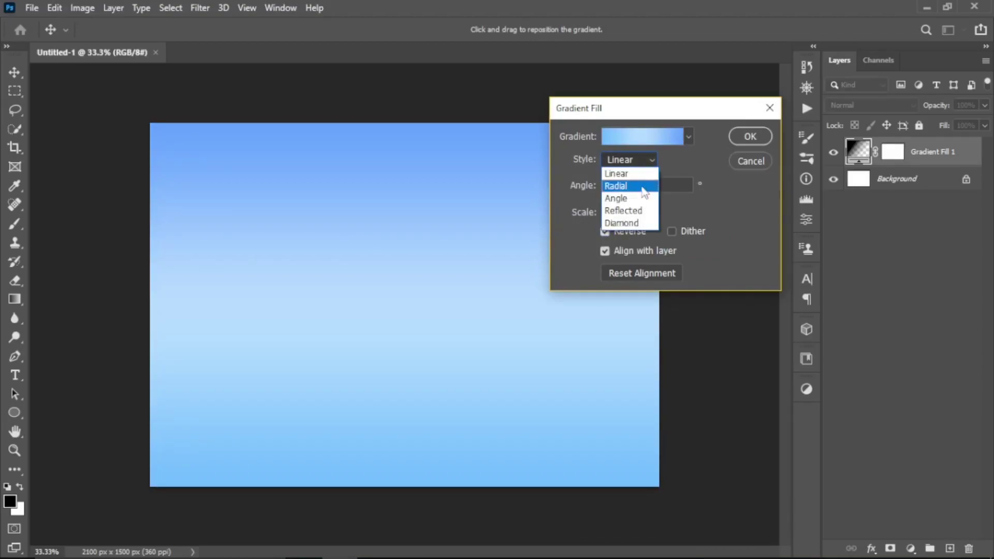
pyautogui.click(643, 188)
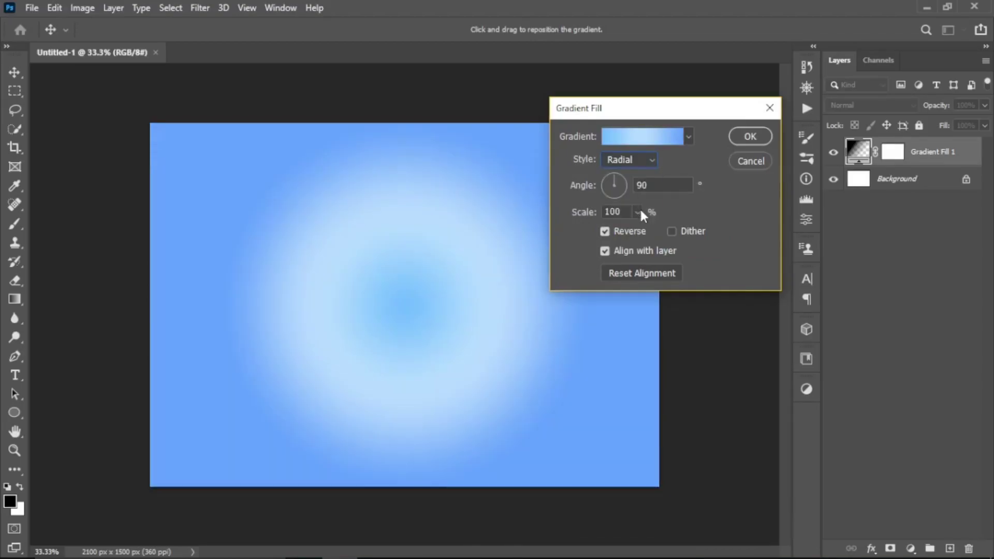
pyautogui.click(638, 213)
pyautogui.moveTo(641, 231); pyautogui.dragTo(639, 231)
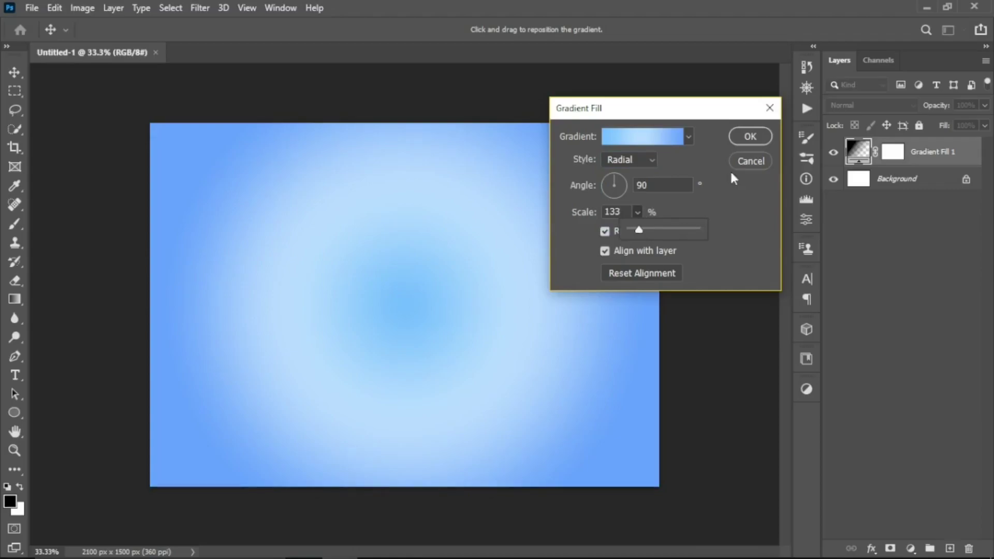
pyautogui.click(747, 138)
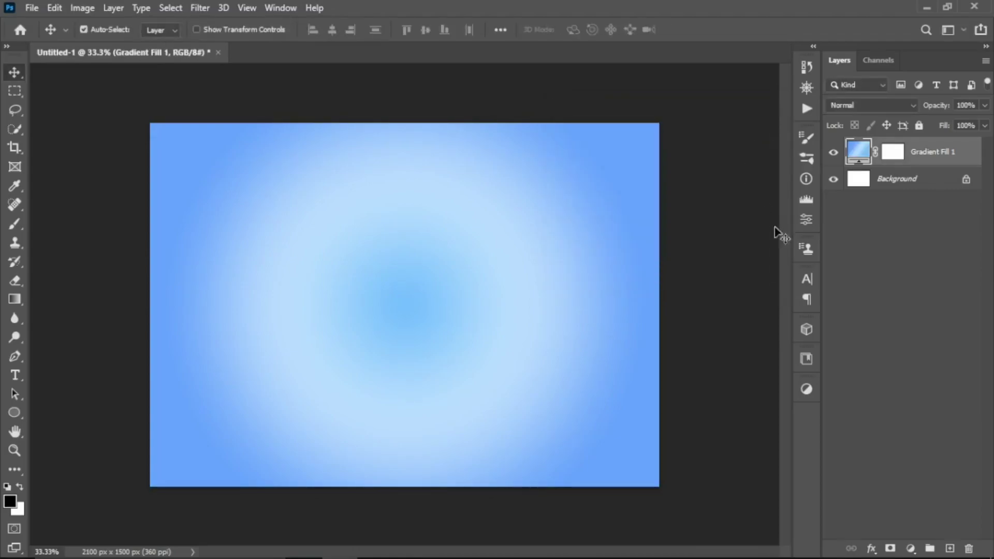
pyautogui.click(911, 546)
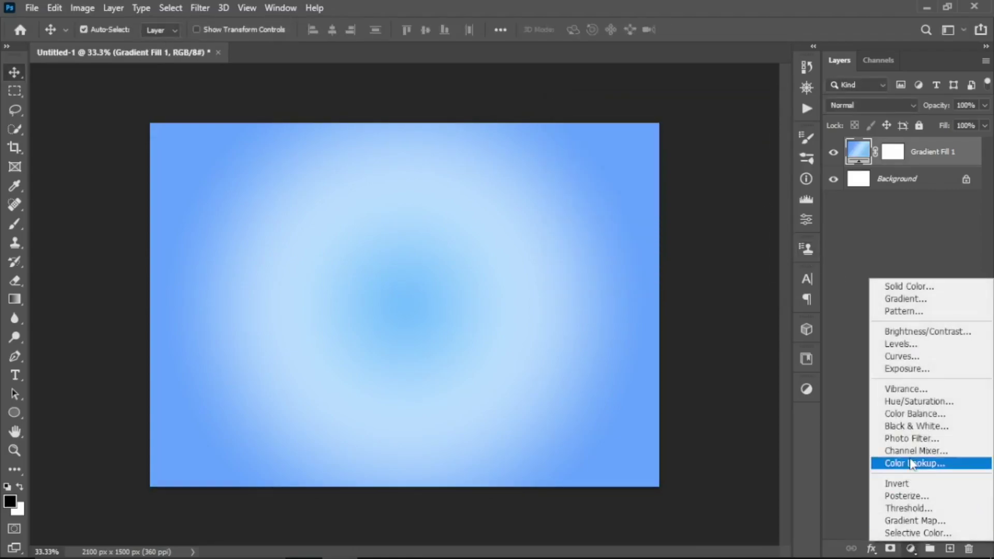
# Step: Add a second Gradient fill layer, reversed and set to Radial style
pyautogui.click(904, 299)
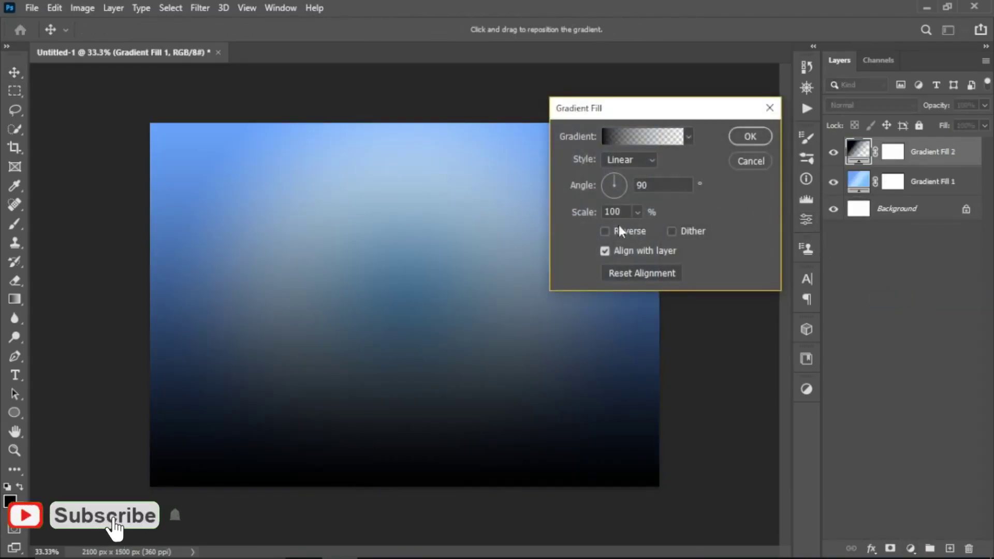
pyautogui.click(610, 230)
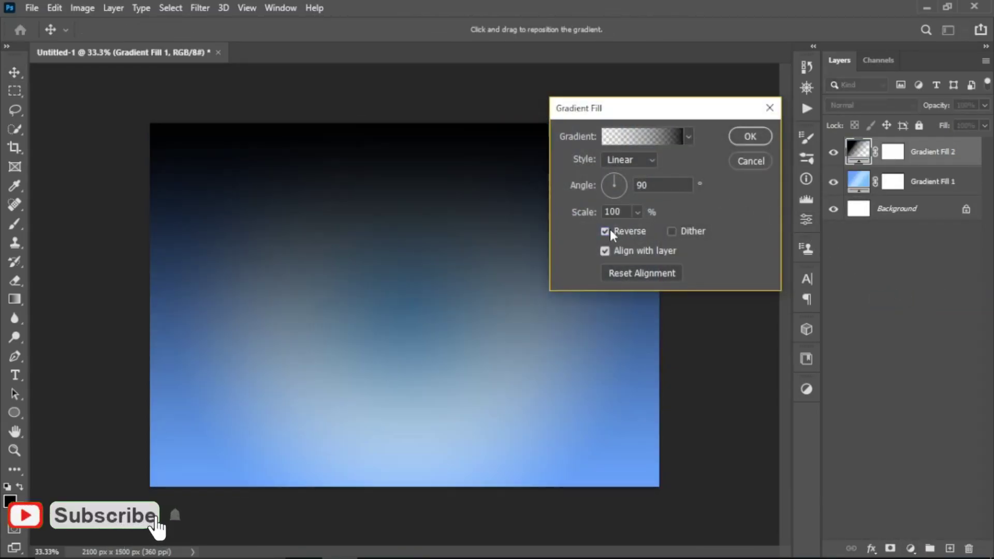
pyautogui.click(628, 160)
pyautogui.click(630, 187)
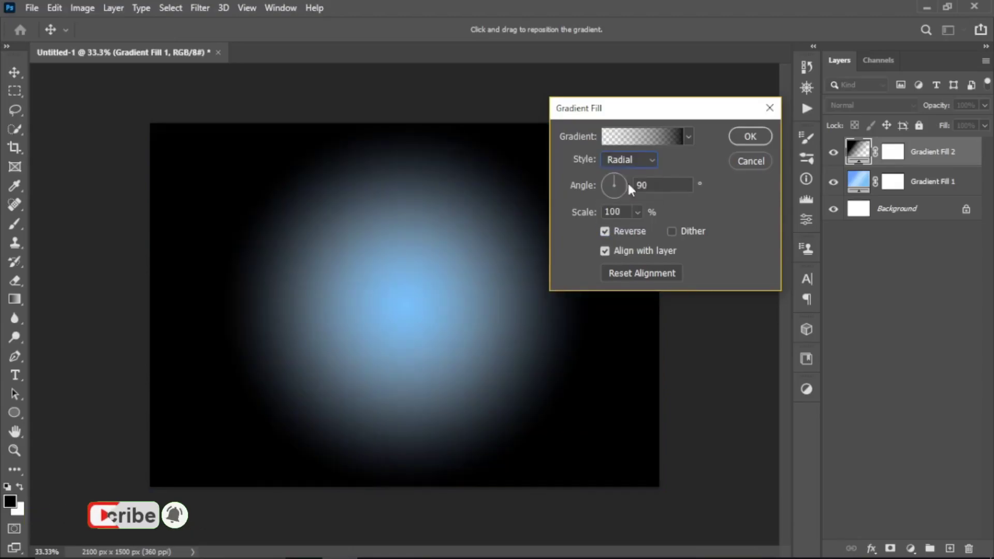
# Step: Scale the dark radial gradient to 243%, confirm it, and lower its opacity to 17%
pyautogui.click(637, 212)
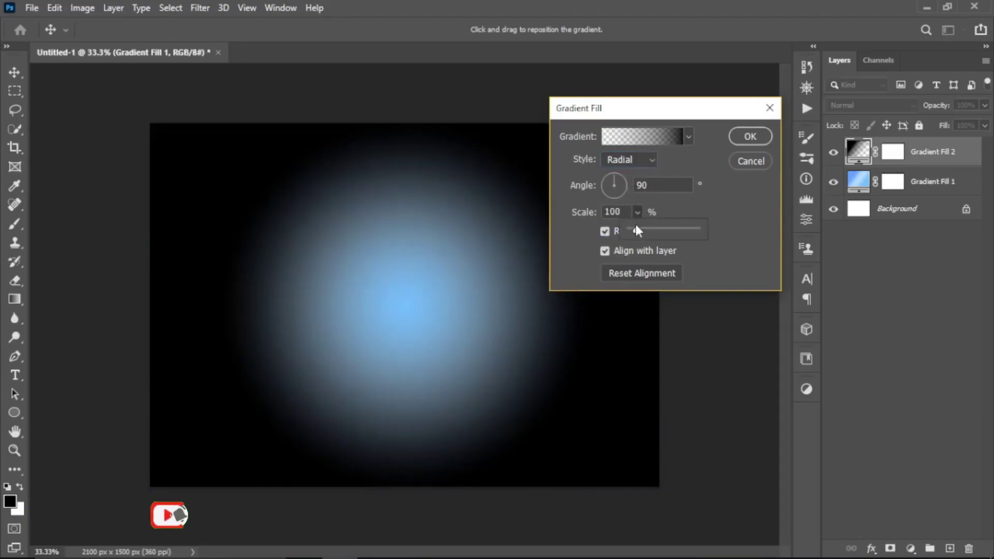
pyautogui.moveTo(637, 228)
pyautogui.mouseDown()
pyautogui.moveTo(653, 228)
pyautogui.moveTo(645, 229)
pyautogui.mouseUp()
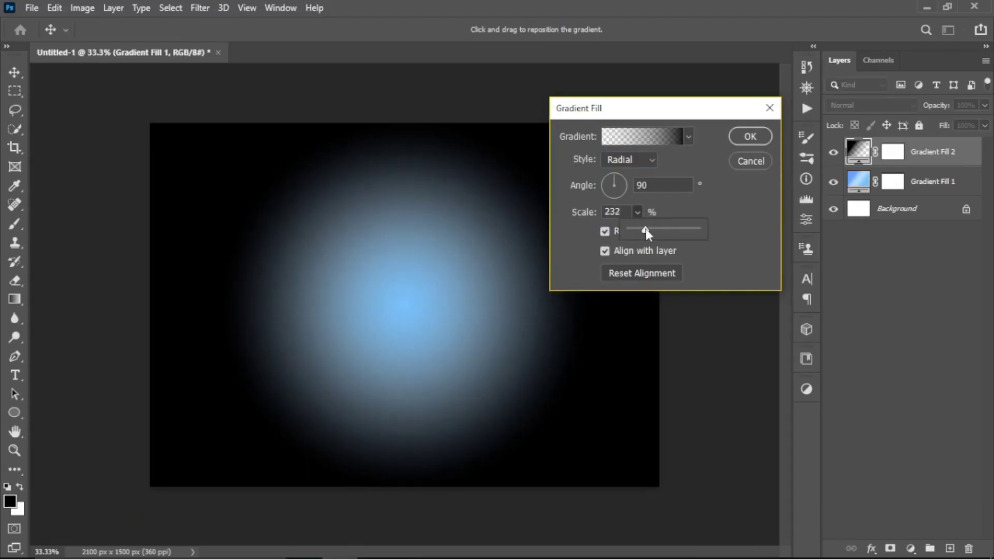
pyautogui.moveTo(646, 229); pyautogui.dragTo(646, 229)
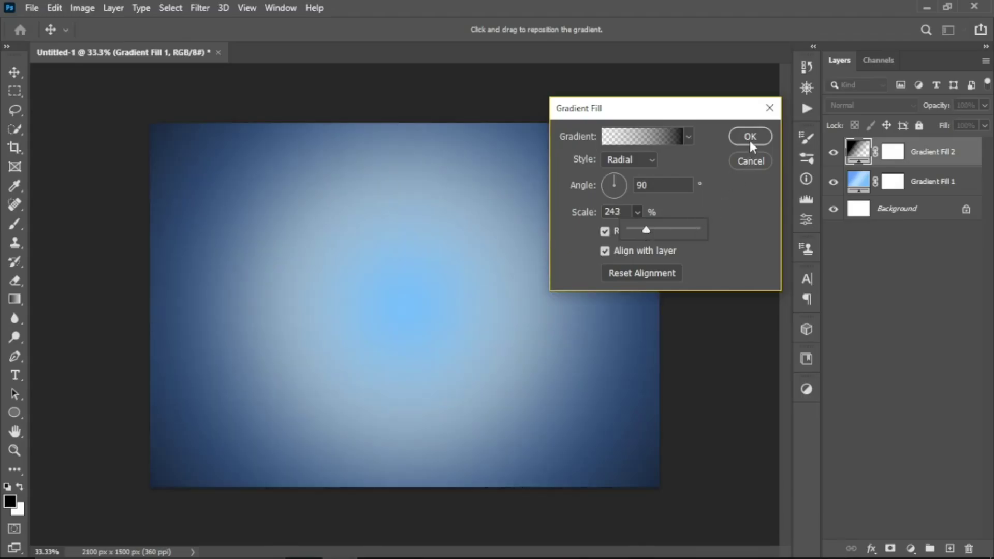
pyautogui.click(750, 141)
pyautogui.click(985, 106)
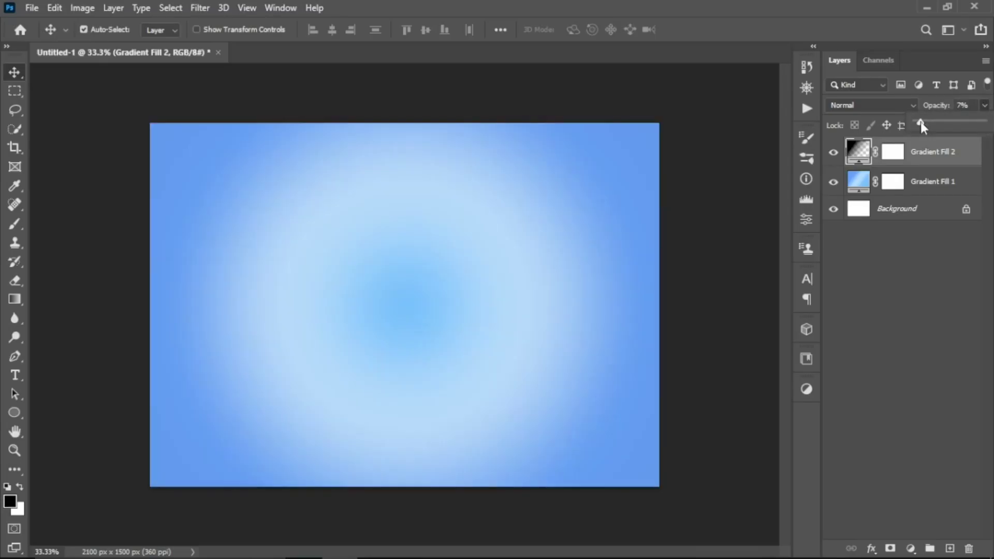
pyautogui.moveTo(921, 123); pyautogui.dragTo(931, 124)
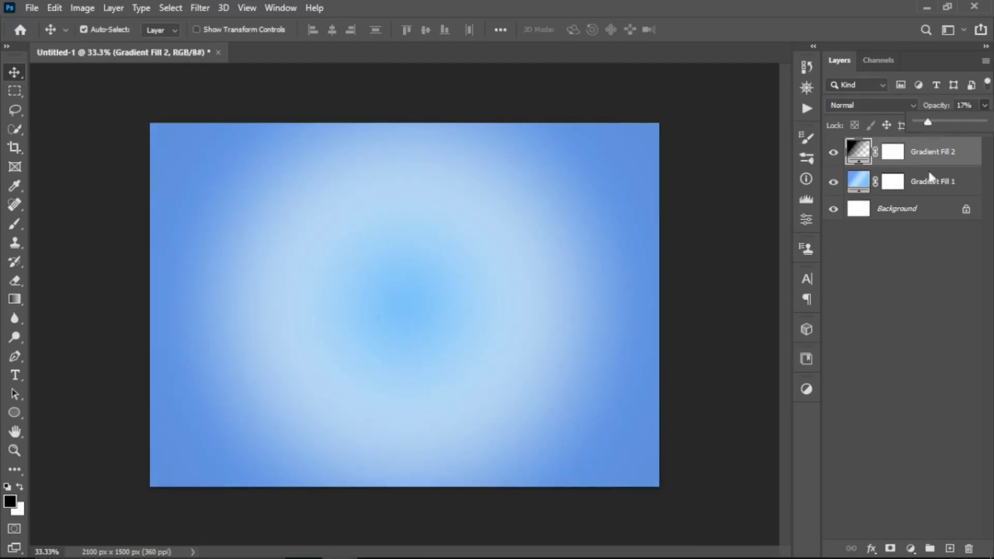
# Step: Group both gradient layers into a group named 'background'
pyautogui.keyDown('ctrl'); pyautogui.click(929, 194); pyautogui.keyUp('ctrl')
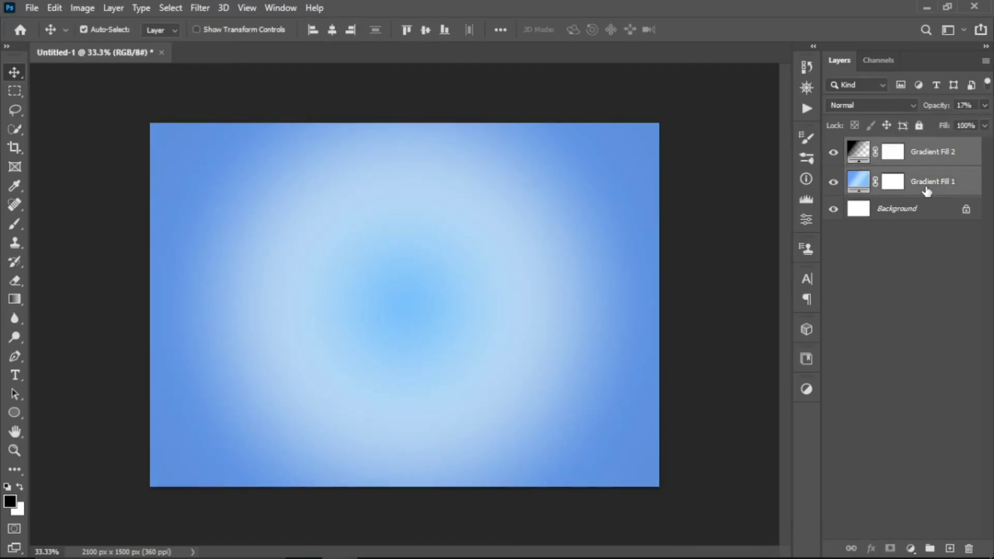
pyautogui.hotkey('ctrl', 'g')
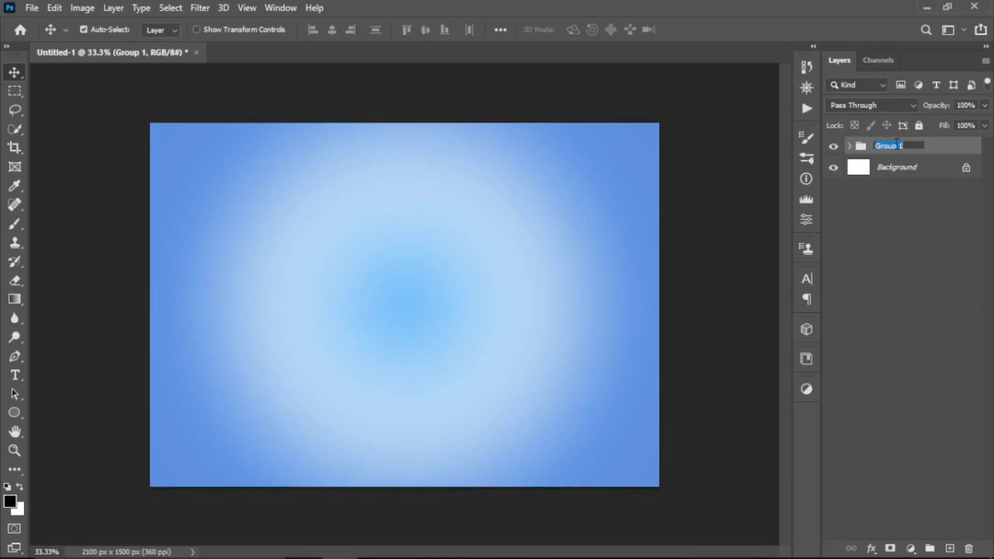
pyautogui.write('background')
pyautogui.press('Return')
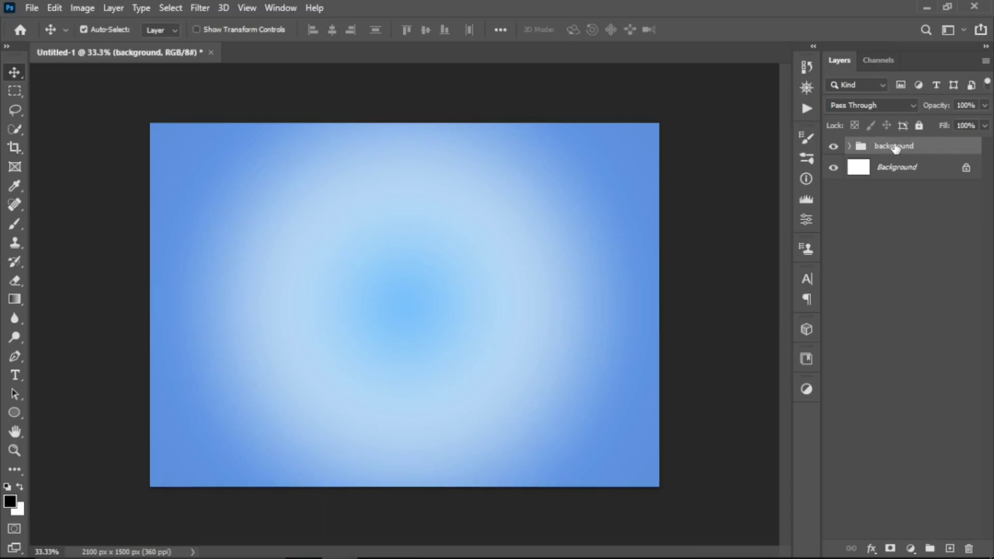
pyautogui.moveTo(338, 553)
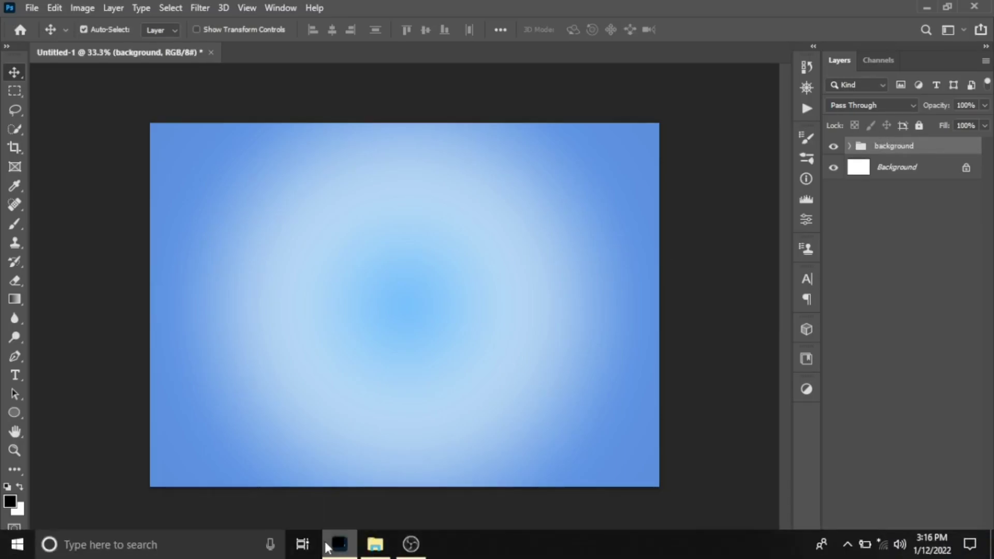
# Step: Place the boy-hugging-a-stone-sphere image from File Explorer onto the canvas
pyautogui.click(367, 553)
pyautogui.moveTo(280, 146)
pyautogui.mouseDown()
pyautogui.moveTo(325, 182)
pyautogui.moveTo(375, 510)
pyautogui.moveTo(388, 380)
pyautogui.mouseUp()
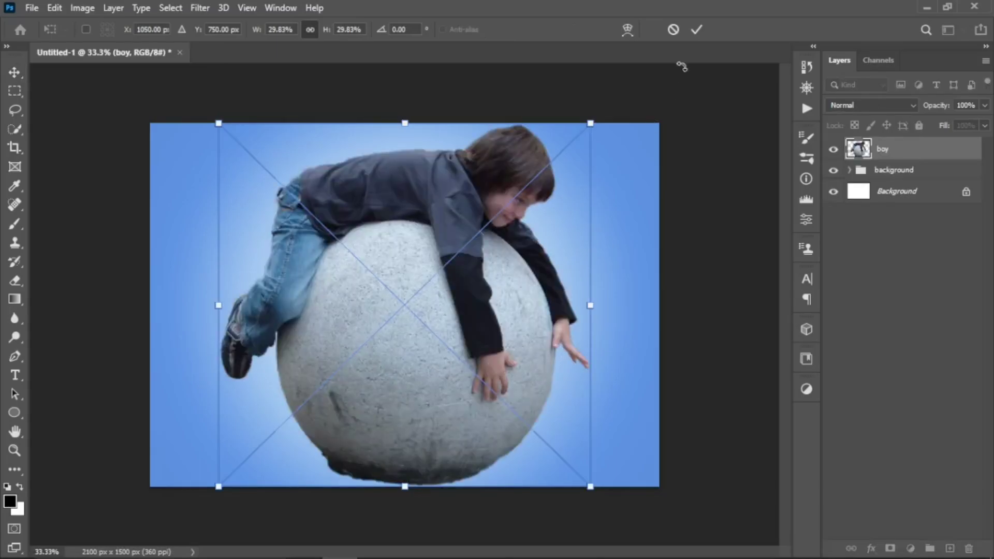
pyautogui.click(696, 30)
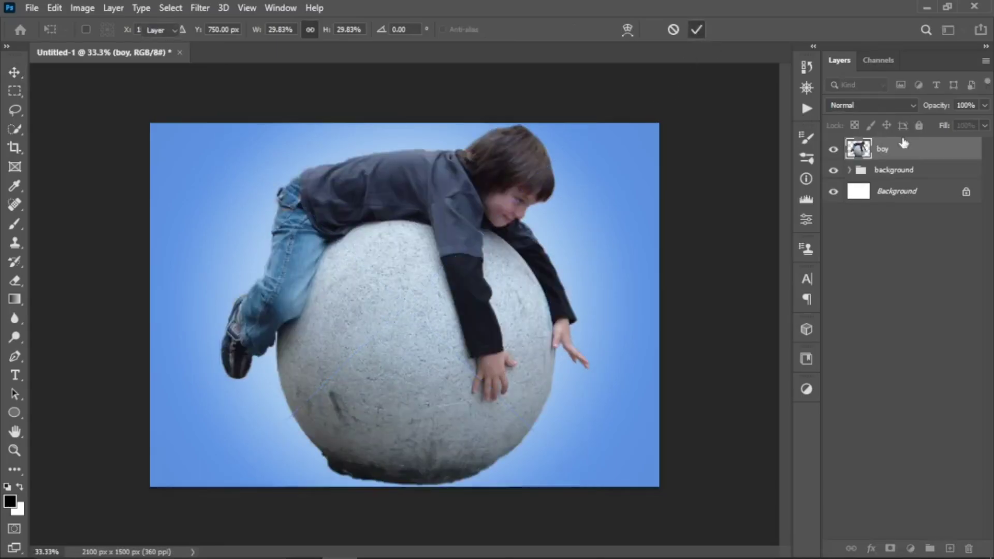
# Step: Convert the boy layer to a smart object and enter Free Transform
pyautogui.rightClick(949, 151)
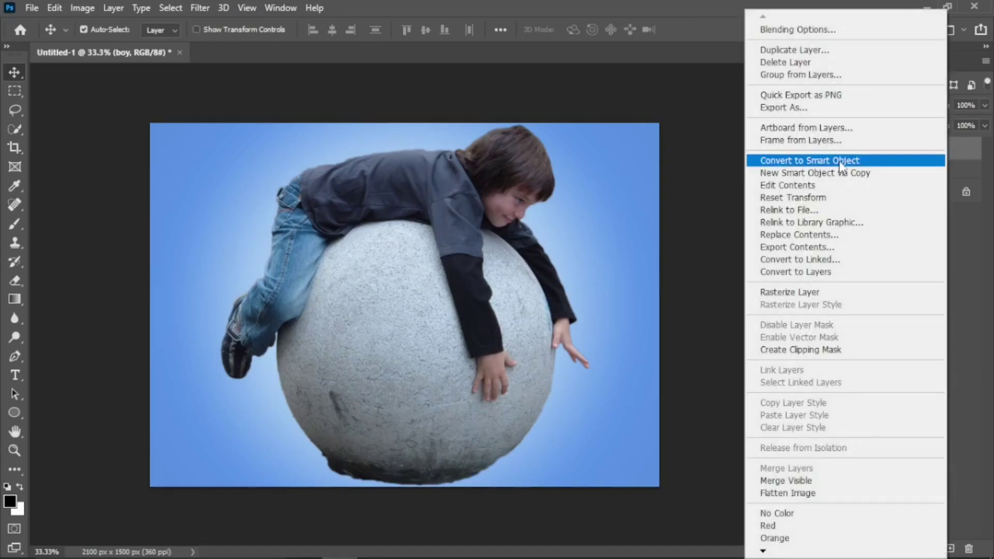
pyautogui.click(940, 160)
pyautogui.click(54, 8)
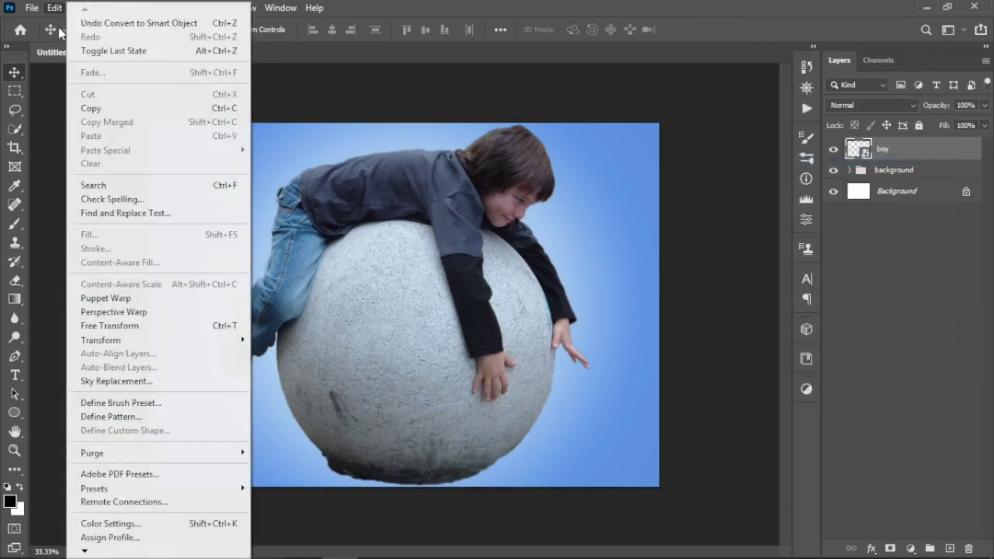
pyautogui.click(170, 326)
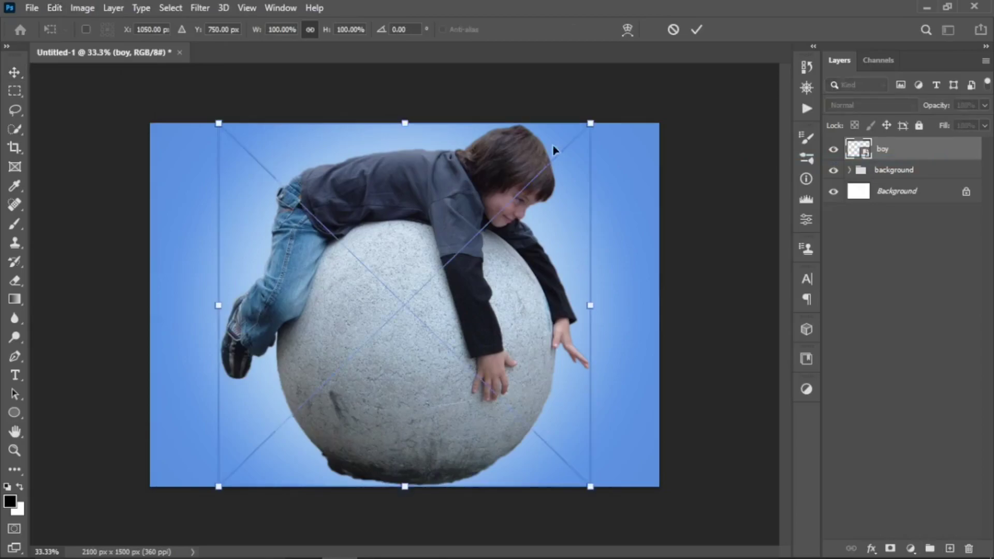
# Step: Scale the boy and sphere to about 62% and centre them on the canvas
pyautogui.moveTo(590, 124); pyautogui.dragTo(461, 249)
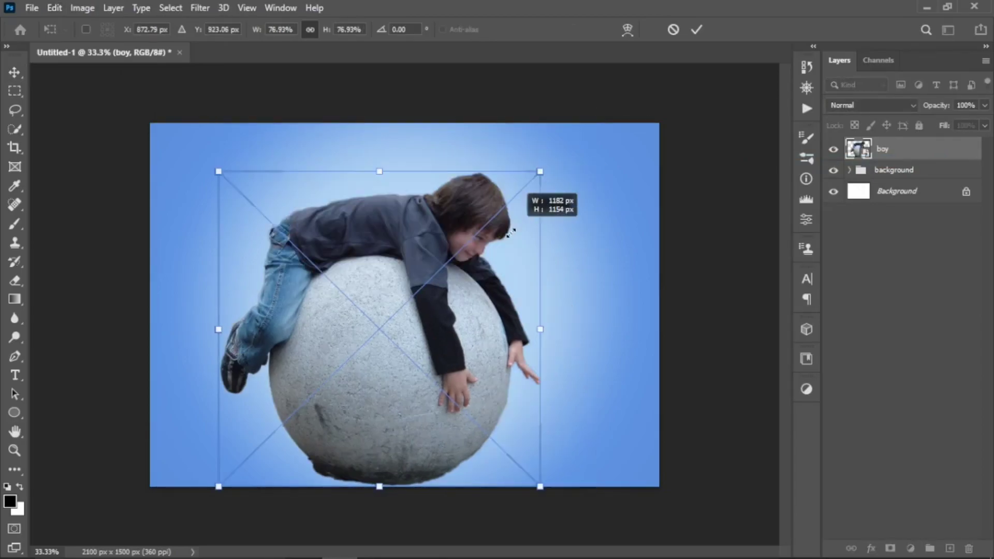
pyautogui.moveTo(428, 318); pyautogui.dragTo(483, 263)
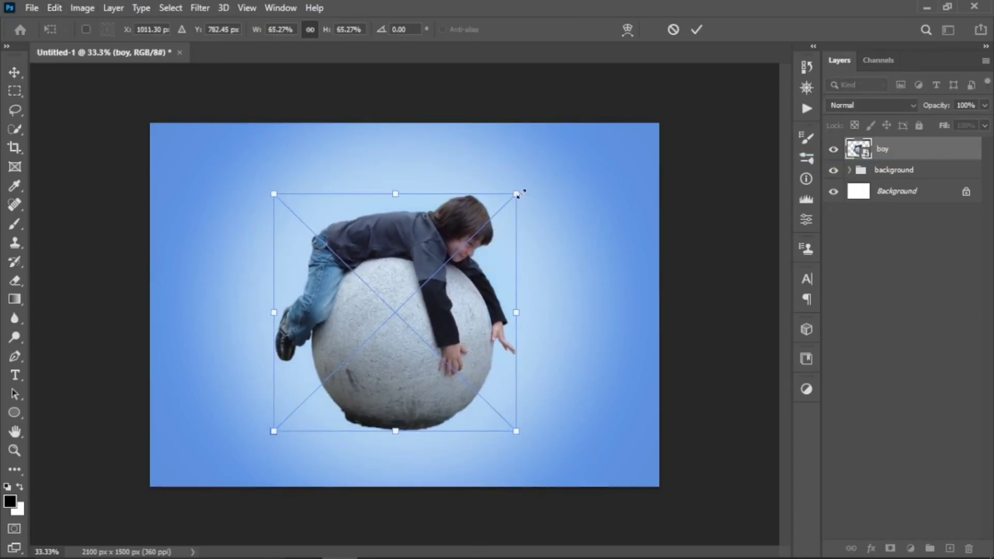
pyautogui.moveTo(516, 193); pyautogui.dragTo(533, 185)
pyautogui.moveTo(474, 300); pyautogui.dragTo(481, 310)
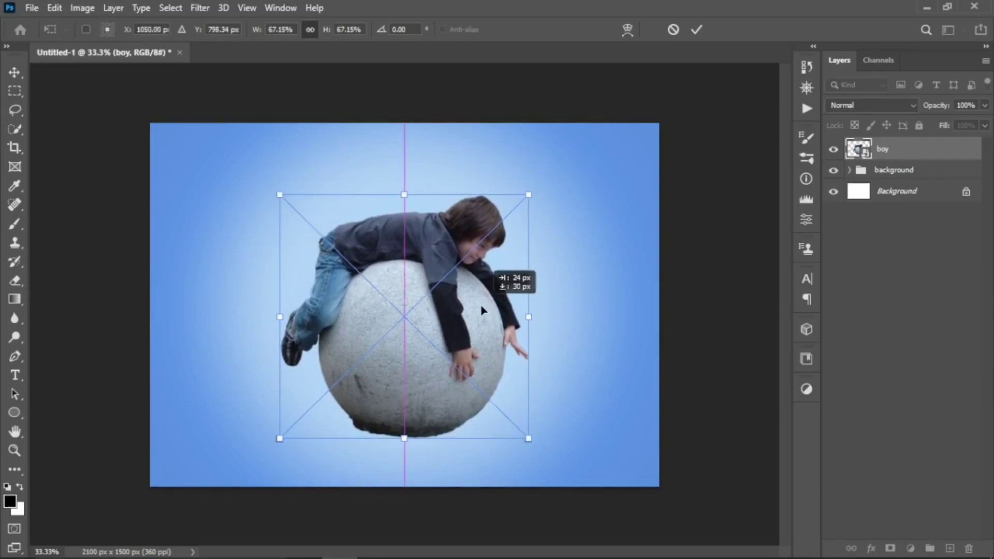
pyautogui.moveTo(520, 436); pyautogui.dragTo(497, 403)
pyautogui.moveTo(435, 316); pyautogui.dragTo(479, 357)
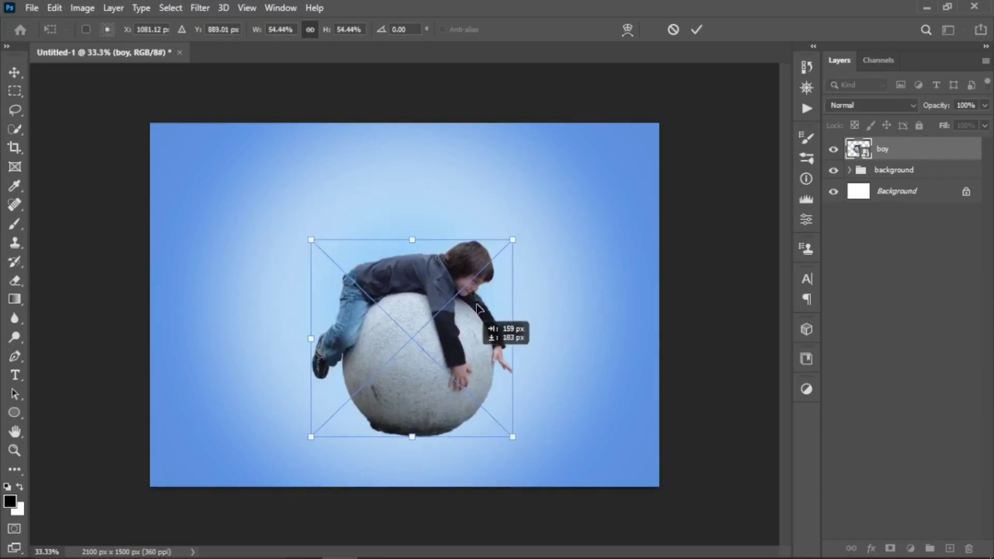
pyautogui.moveTo(532, 204); pyautogui.dragTo(539, 214)
pyautogui.moveTo(420, 298)
pyautogui.mouseDown()
pyautogui.moveTo(466, 305)
pyautogui.moveTo(447, 306)
pyautogui.mouseUp()
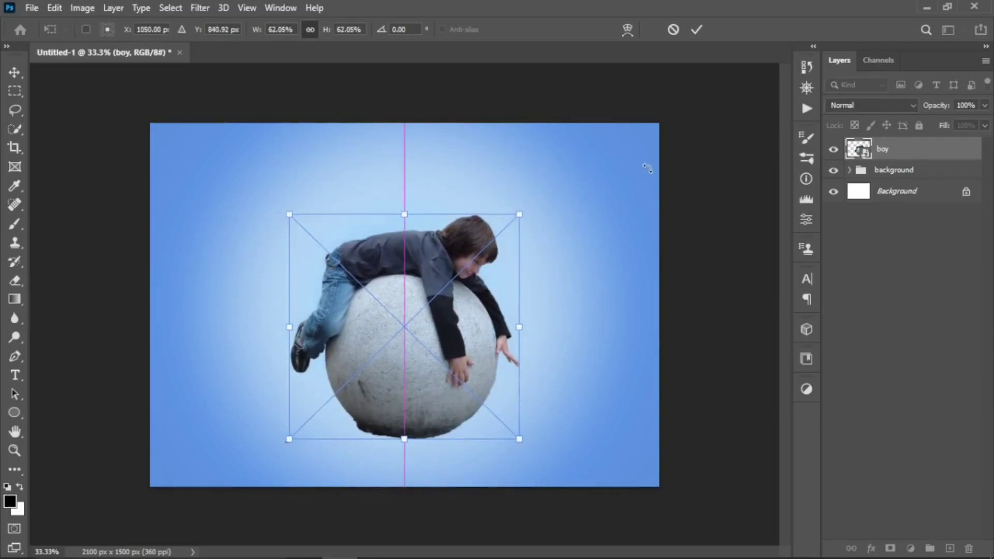
pyautogui.click(697, 29)
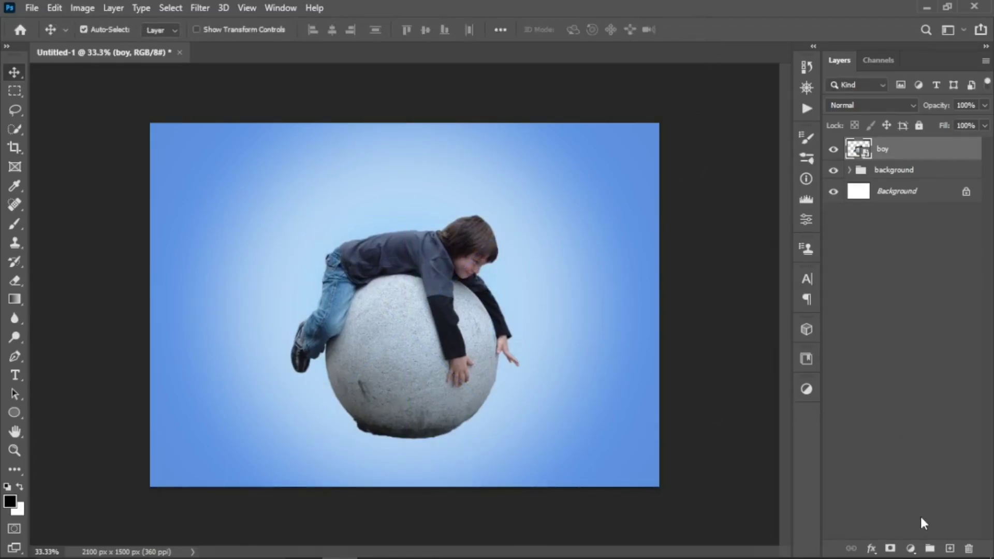
# Step: Add a Levels adjustment clipped to the boy layer with output white lowered to 191
pyautogui.click(911, 549)
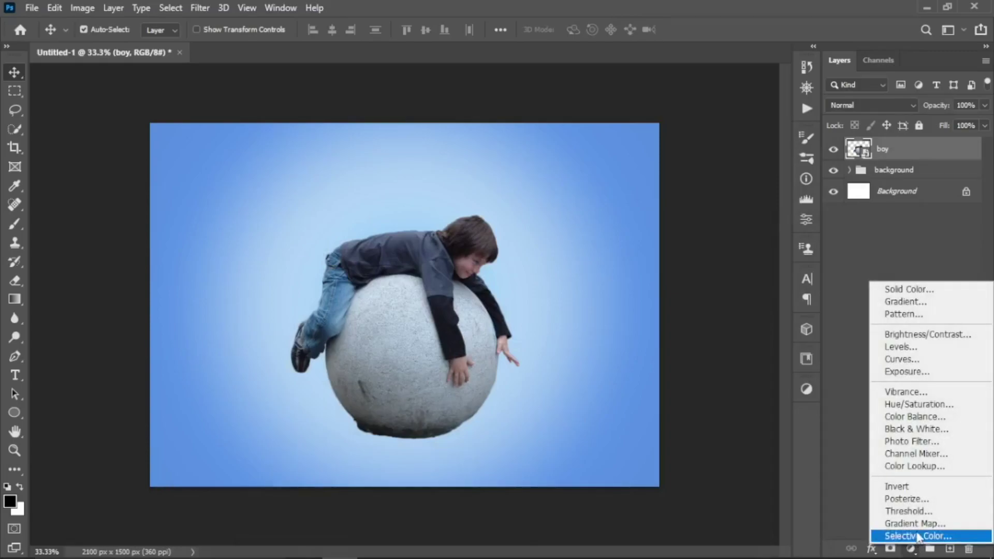
pyautogui.click(901, 347)
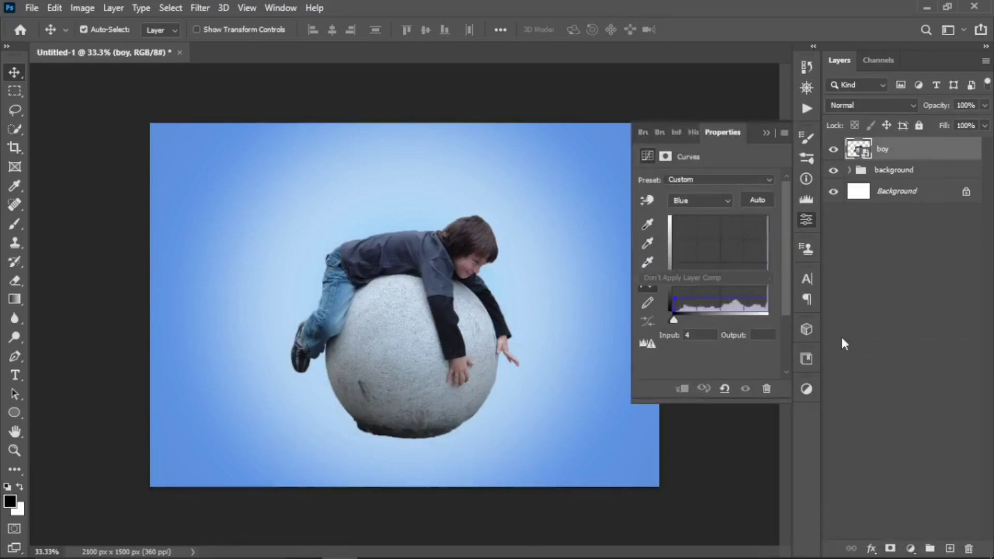
pyautogui.click(682, 389)
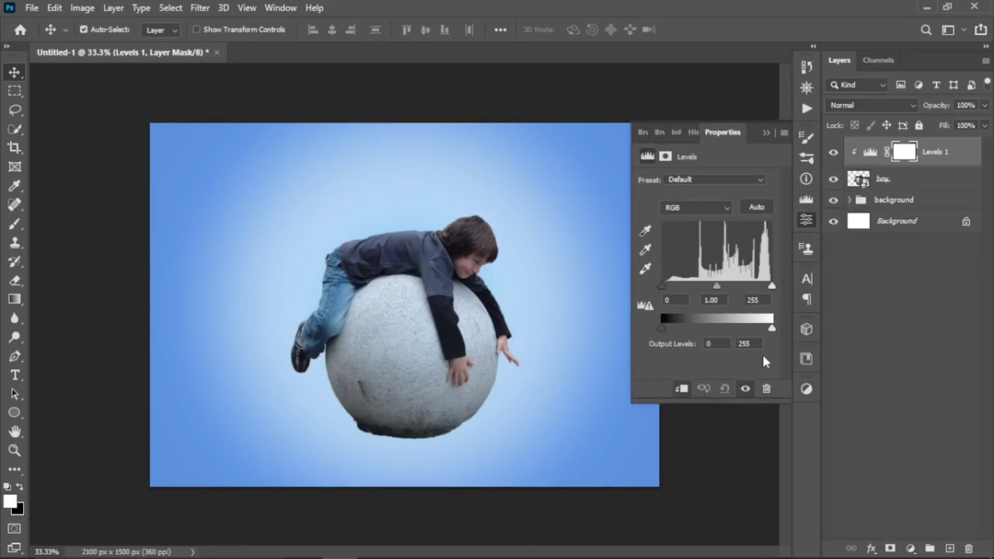
pyautogui.moveTo(771, 327); pyautogui.dragTo(745, 331)
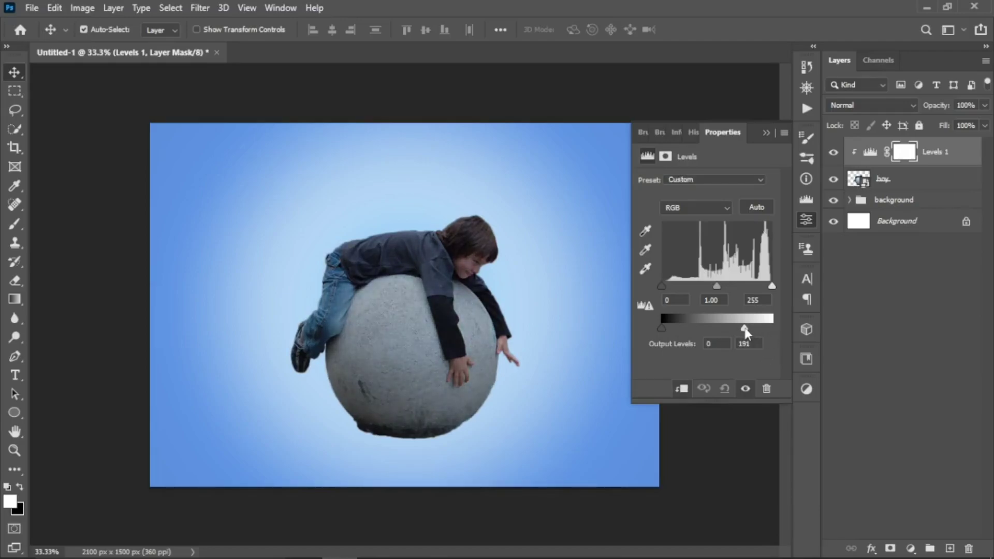
pyautogui.click(764, 133)
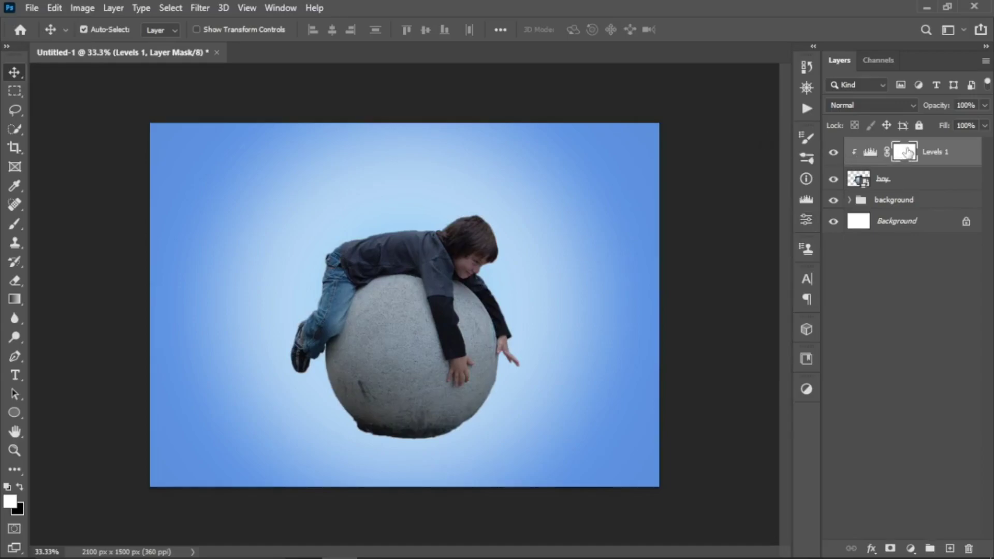
# Step: Paint black on the Levels 1 mask over the boy's back, legs and jeans
pyautogui.press('b')
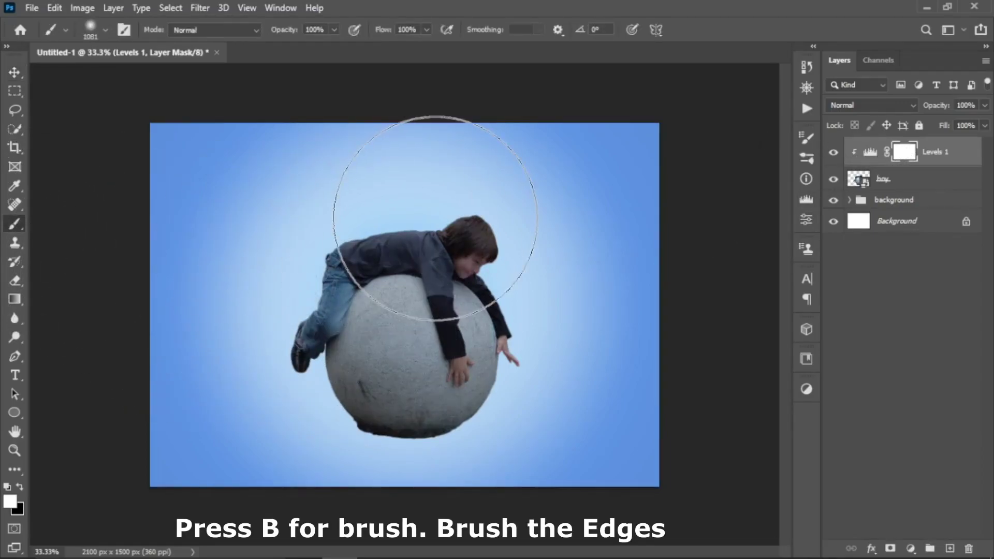
pyautogui.press('[')
pyautogui.press('[')
pyautogui.press('[')
pyautogui.press('[')
pyautogui.press('[')
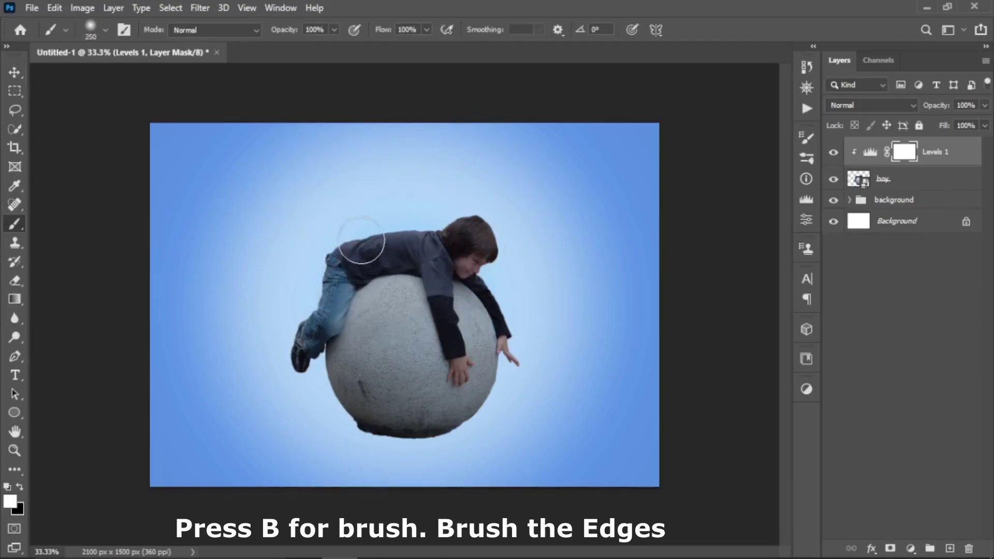
pyautogui.press('[')
pyautogui.press('[')
pyautogui.press('[')
pyautogui.press('[')
pyautogui.press('[')
pyautogui.press('[')
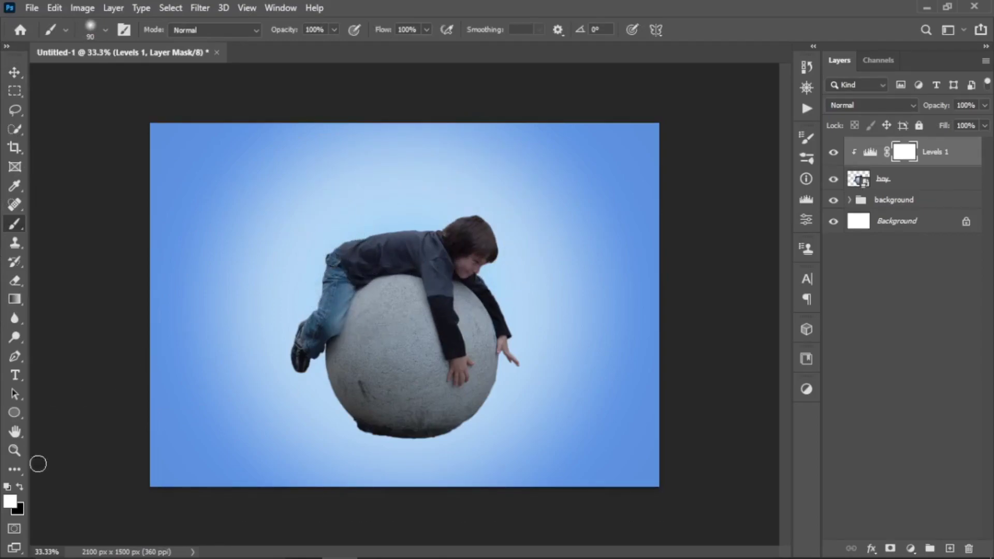
pyautogui.press(']')
pyautogui.press(']')
pyautogui.press(']')
pyautogui.moveTo(334, 251)
pyautogui.mouseDown()
pyautogui.moveTo(356, 231)
pyautogui.moveTo(452, 217)
pyautogui.moveTo(518, 226)
pyautogui.mouseUp()
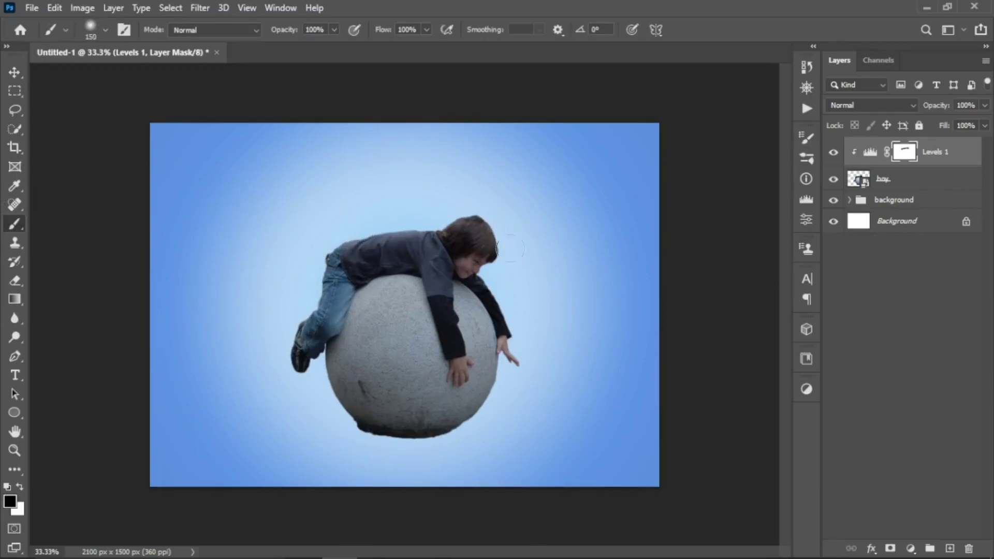
pyautogui.press(']')
pyautogui.press(']')
pyautogui.press(']')
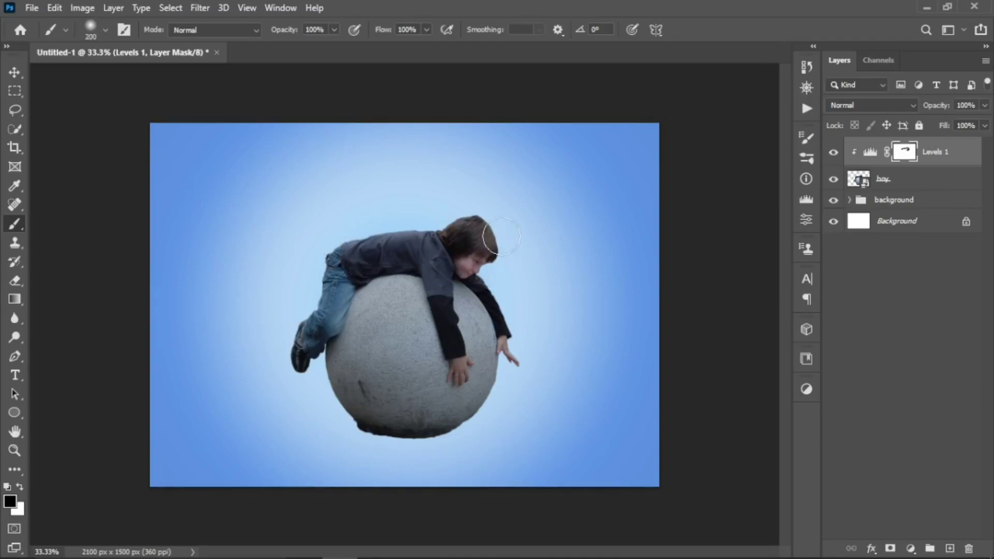
pyautogui.moveTo(387, 213); pyautogui.dragTo(279, 356)
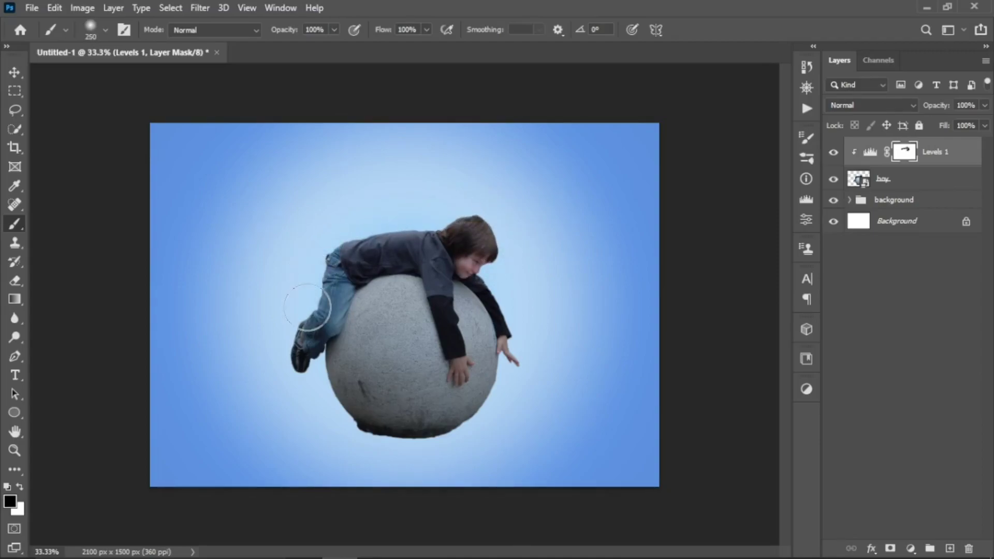
pyautogui.press('[')
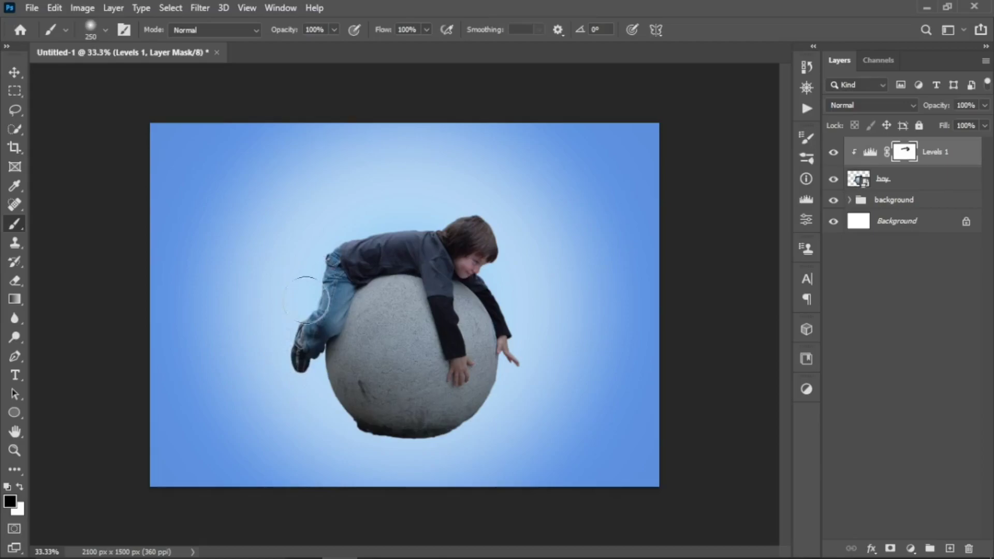
pyautogui.moveTo(305, 316); pyautogui.dragTo(326, 286)
pyautogui.press('[')
pyautogui.press('[')
pyautogui.press('[')
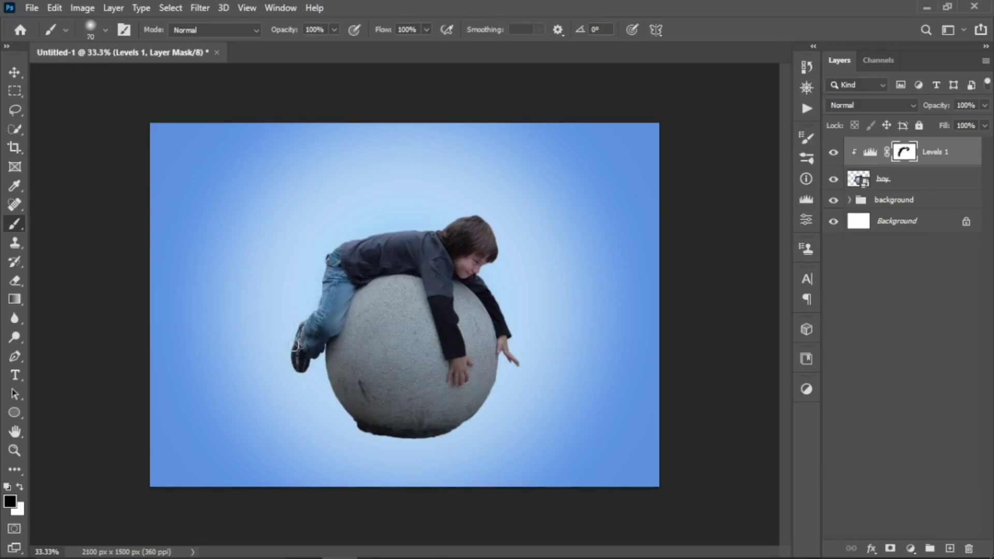
pyautogui.press(']')
pyautogui.press(']')
pyautogui.press(']')
# Step: Lower the Levels 1 adjustment layer's opacity to 77%
pyautogui.hotkey('ctrl', '2')
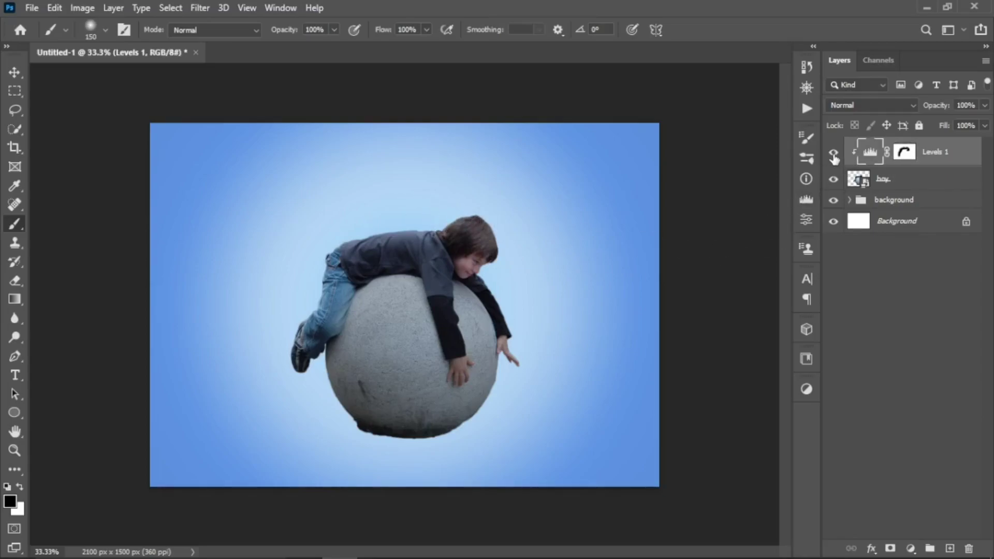
pyautogui.click(985, 106)
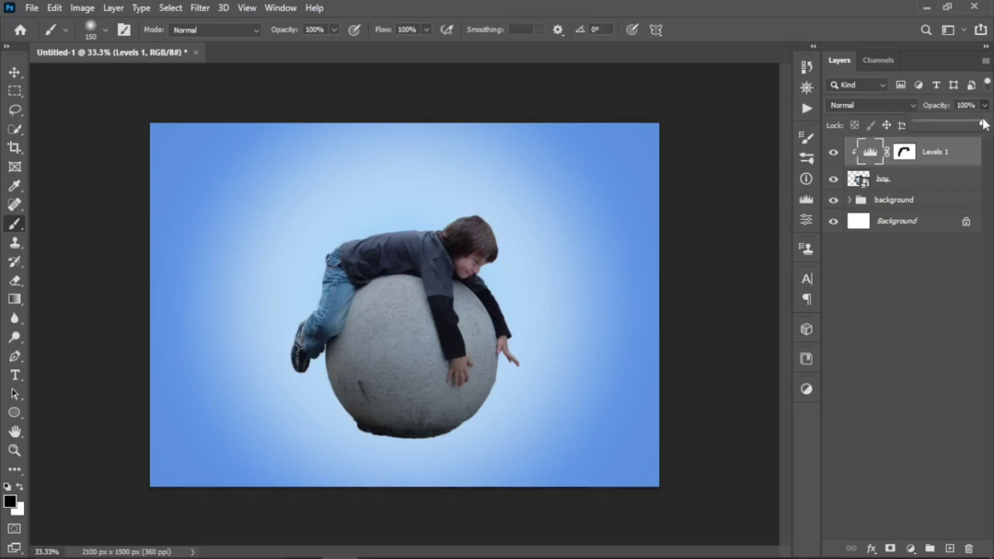
pyautogui.moveTo(986, 121); pyautogui.dragTo(974, 124)
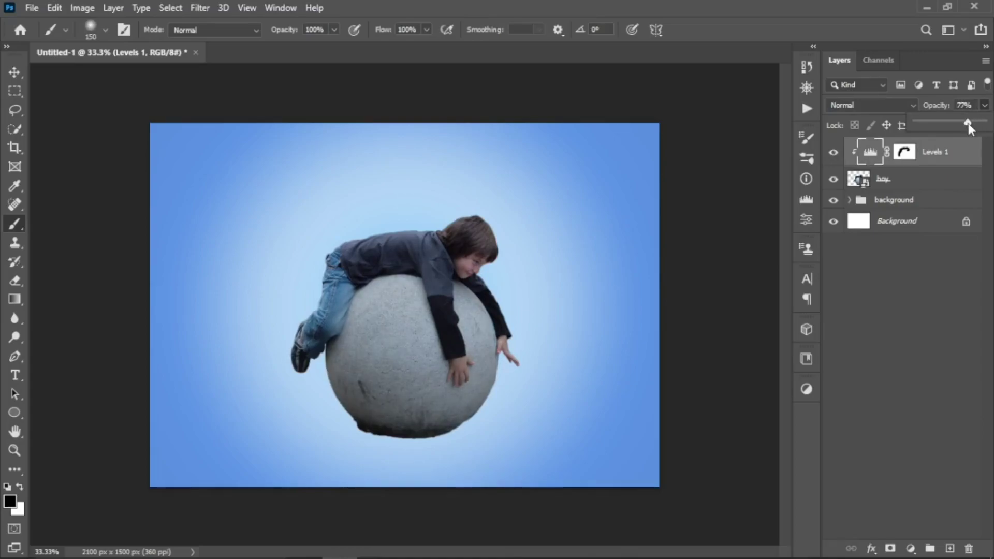
pyautogui.click(917, 184)
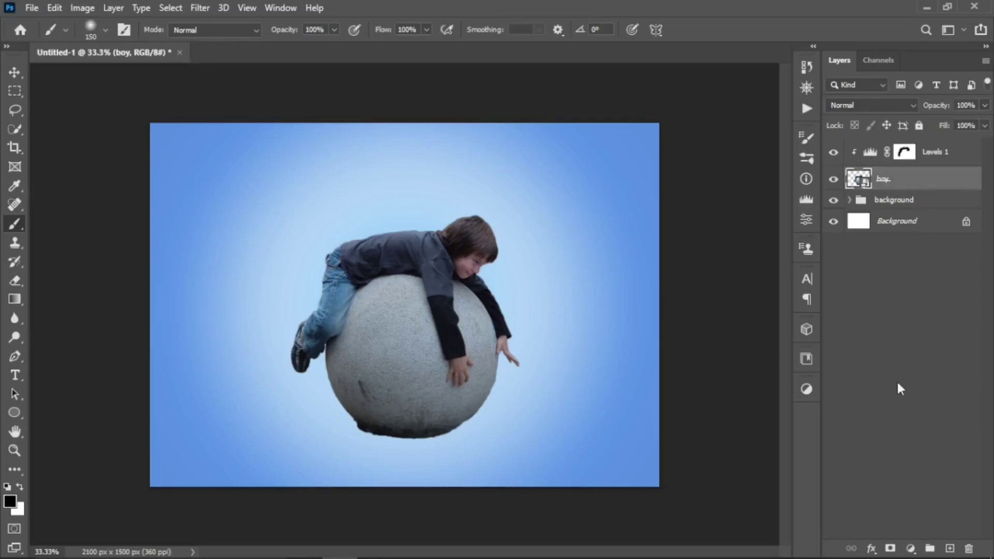
# Step: Mask the boy layer and erase the stone ball's bottom edge into the blue backdrop
pyautogui.click(890, 548)
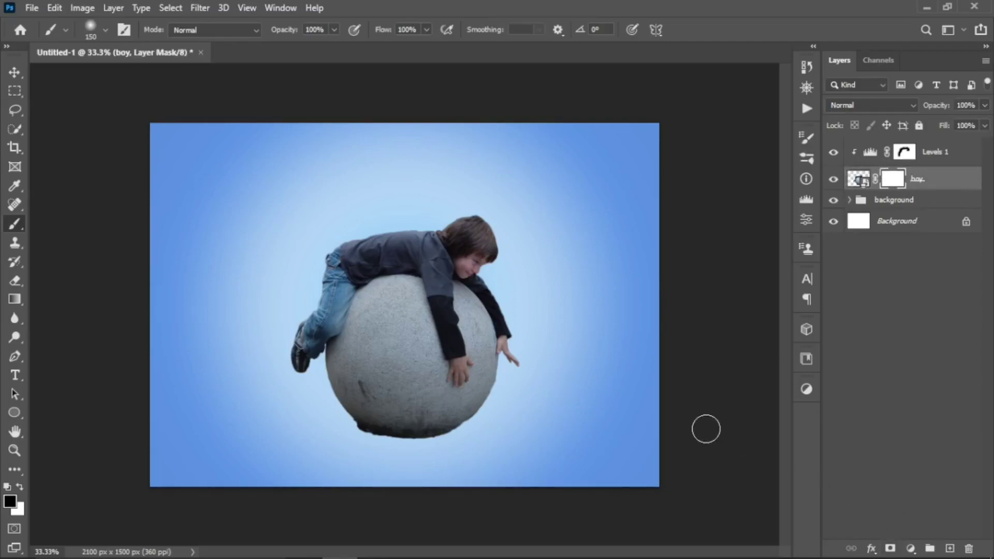
pyautogui.press('e')
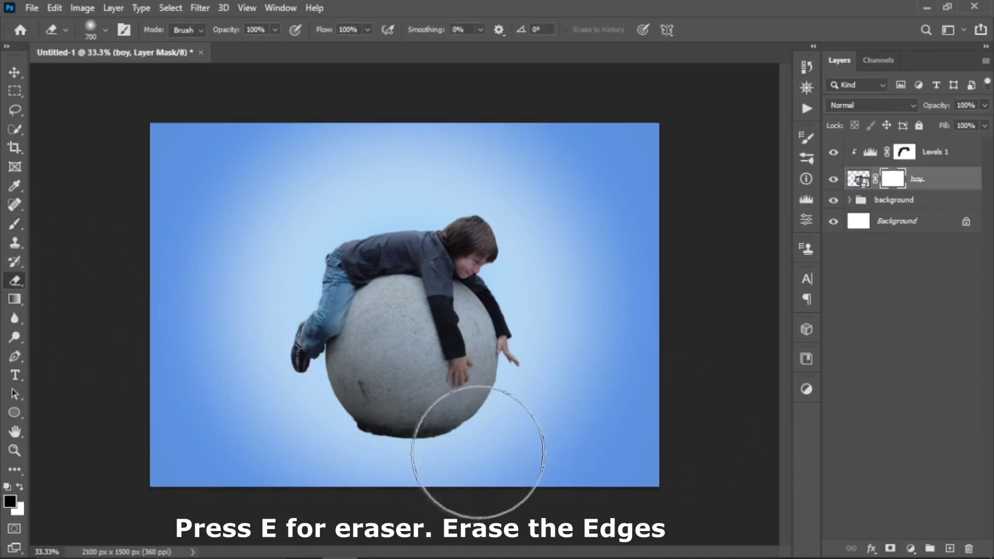
pyautogui.press('[')
pyautogui.press('[')
pyautogui.press('[')
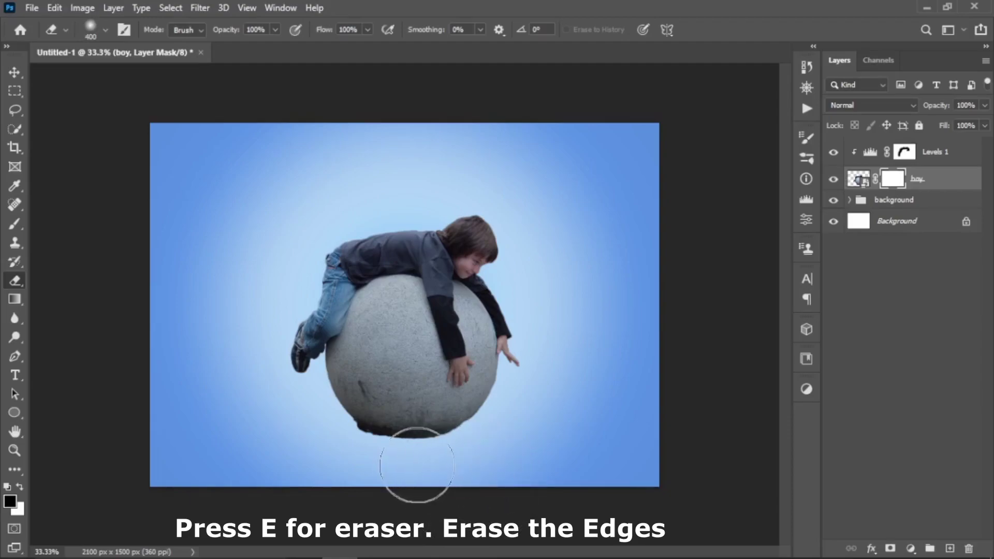
pyautogui.click(20, 487)
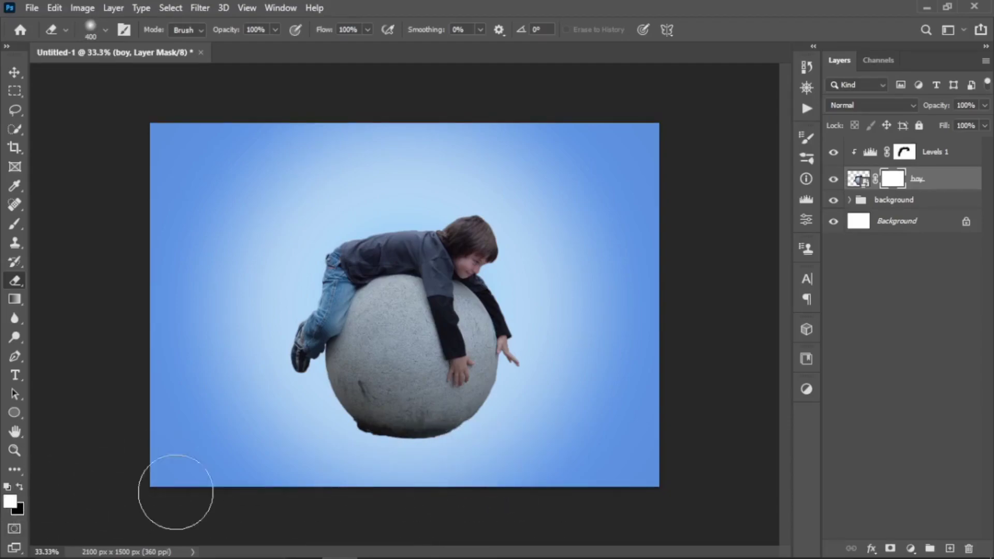
pyautogui.moveTo(455, 472)
pyautogui.mouseDown()
pyautogui.moveTo(383, 468)
pyautogui.moveTo(359, 480)
pyautogui.moveTo(460, 472)
pyautogui.moveTo(500, 449)
pyautogui.mouseUp()
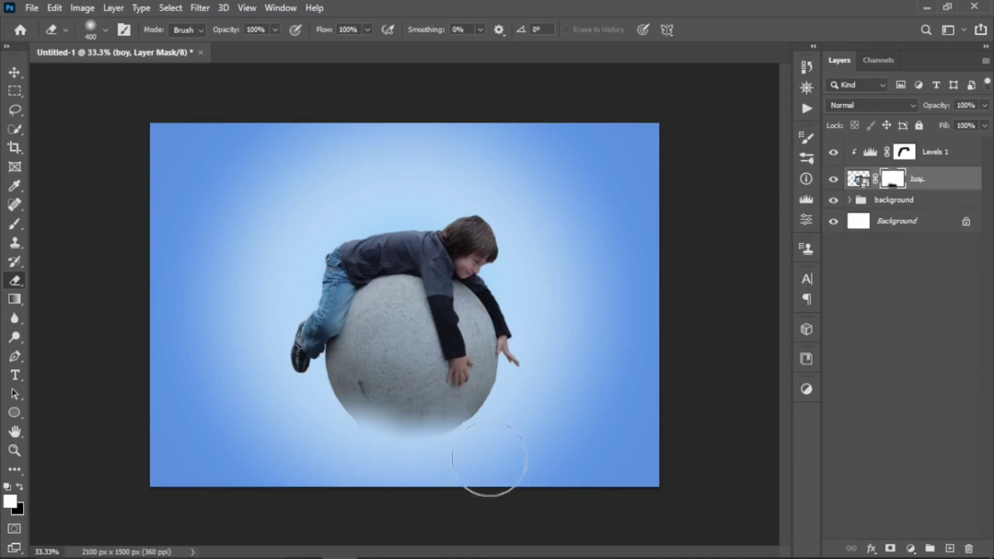
pyautogui.press('[')
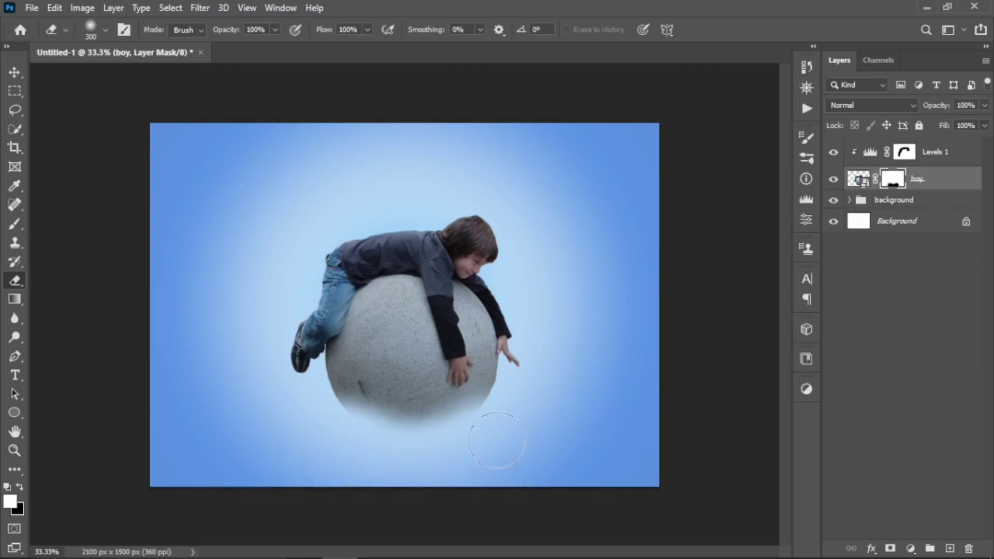
# Step: Group Levels 1 and the boy layer into a group named 'model'
pyautogui.click(948, 159)
pyautogui.keyDown('ctrl'); pyautogui.click(940, 178); pyautogui.keyUp('ctrl')
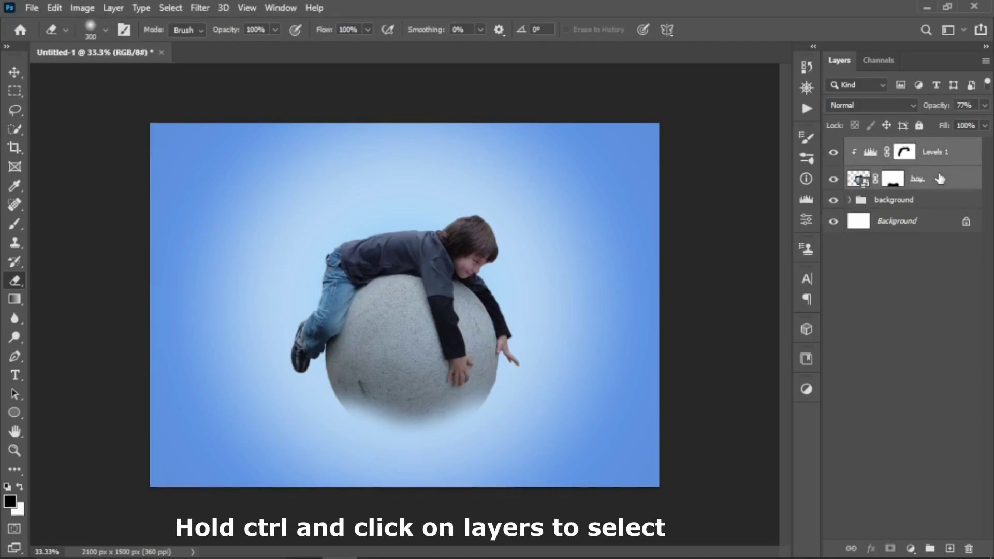
pyautogui.hotkey('ctrl', 'g')
pyautogui.doubleClick(887, 147)
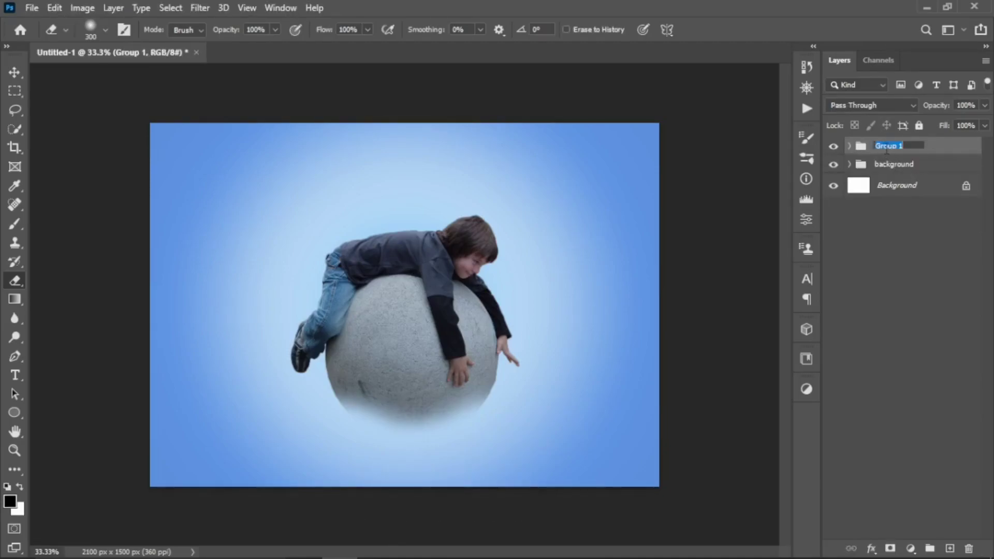
pyautogui.write('model')
pyautogui.press('Return')
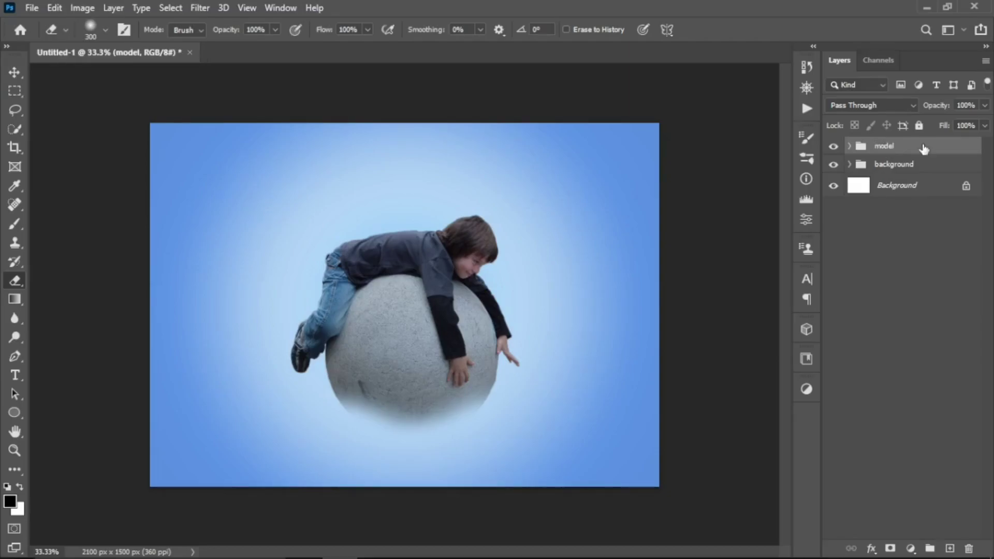
# Step: Load the Cloud1081 cloud brush in the Brush tool
pyautogui.press('b')
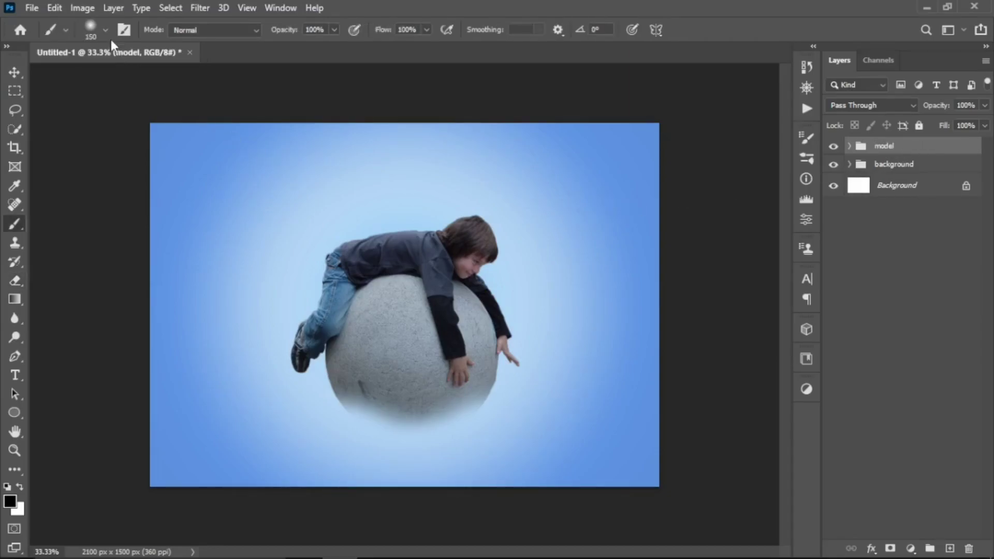
pyautogui.click(103, 31)
pyautogui.moveTo(174, 215); pyautogui.dragTo(175, 253)
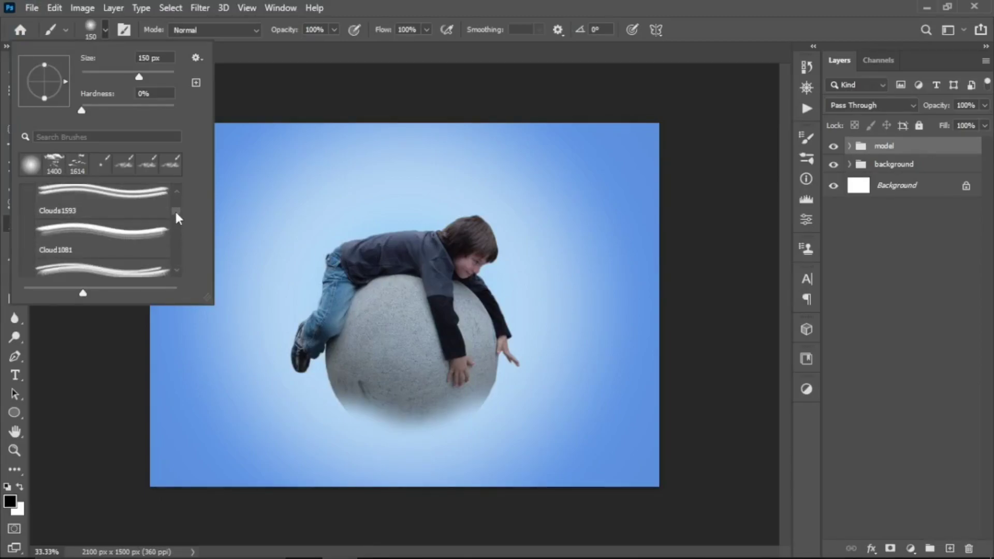
pyautogui.moveTo(176, 206); pyautogui.dragTo(177, 212)
pyautogui.click(101, 223)
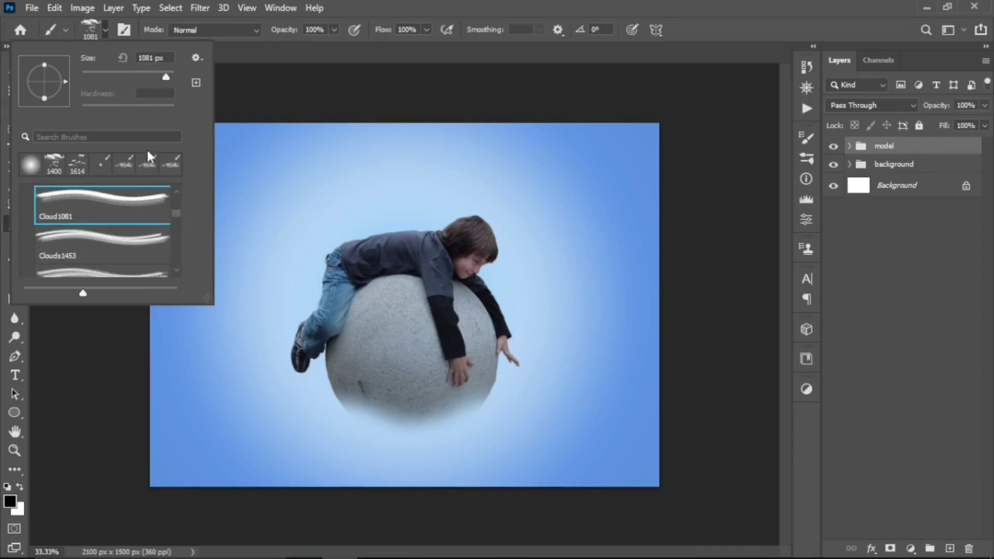
pyautogui.click(351, 3)
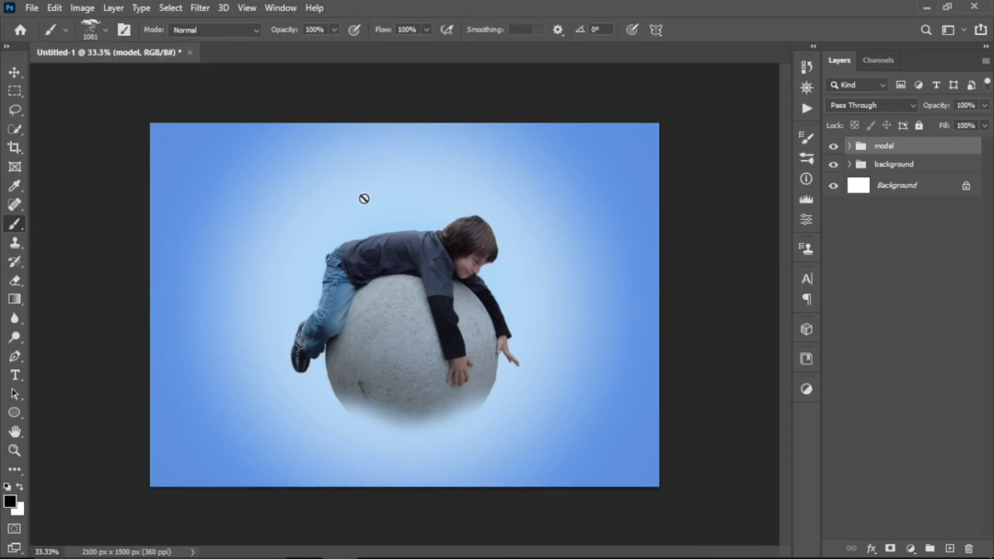
# Step: Stamp a large white cloud in the upper-left sky on new Layer 1, placed below the model group
pyautogui.click(949, 548)
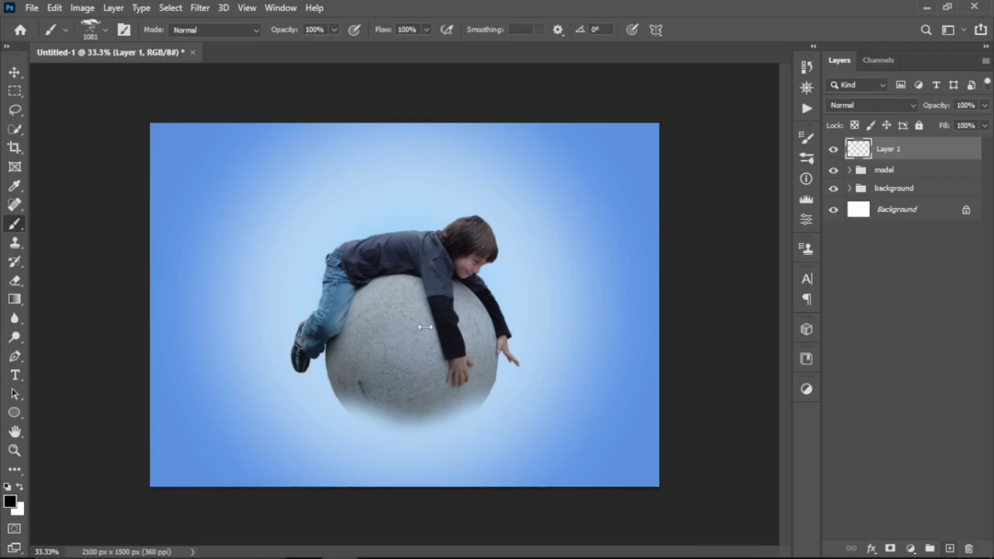
pyautogui.press(']')
pyautogui.press(']')
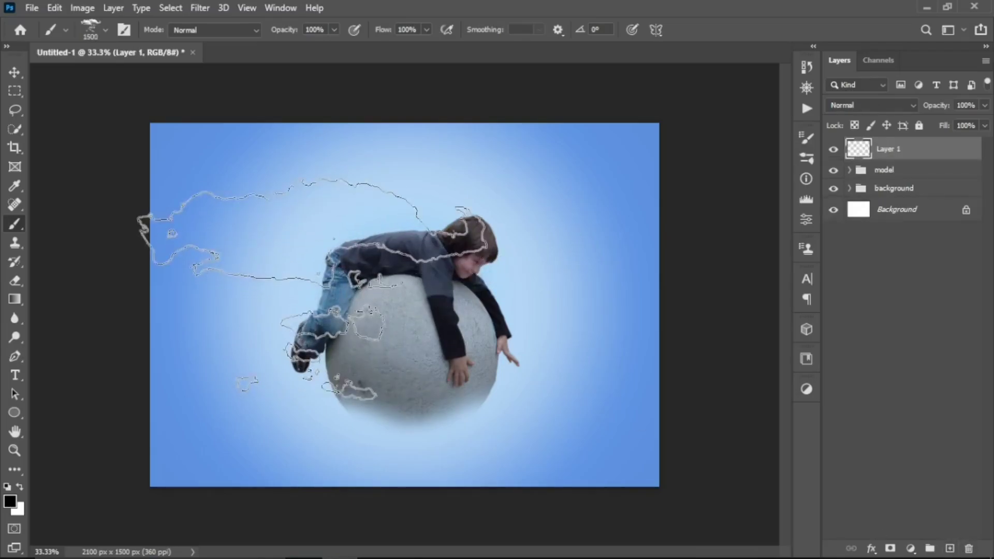
pyautogui.press(']')
pyautogui.press(']')
pyautogui.press(']')
pyautogui.press(']')
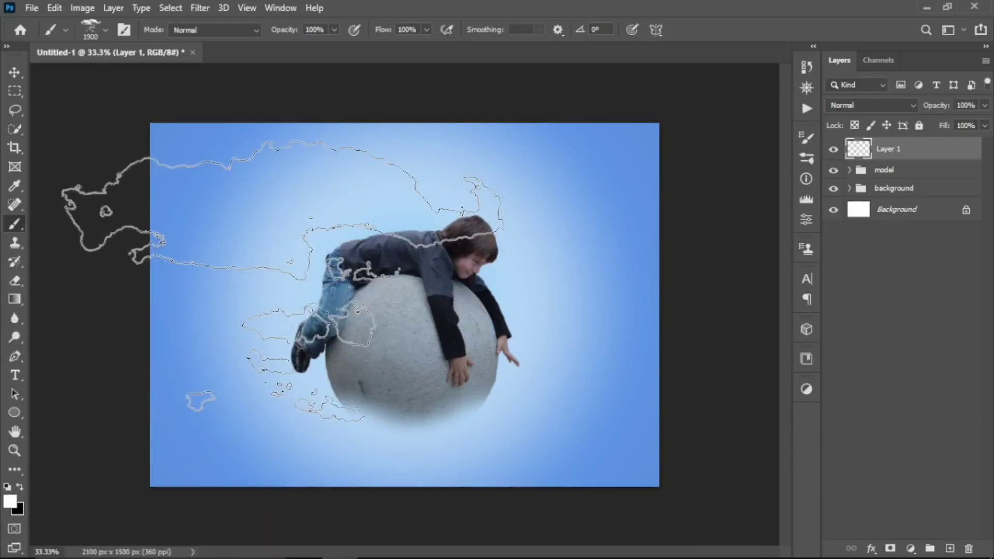
pyautogui.click(283, 280)
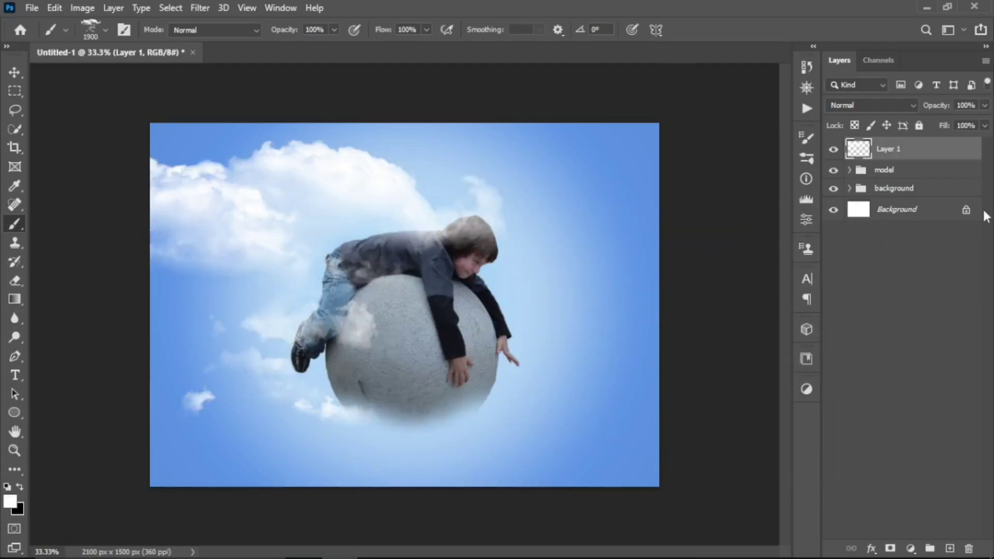
pyautogui.moveTo(931, 159); pyautogui.dragTo(923, 182)
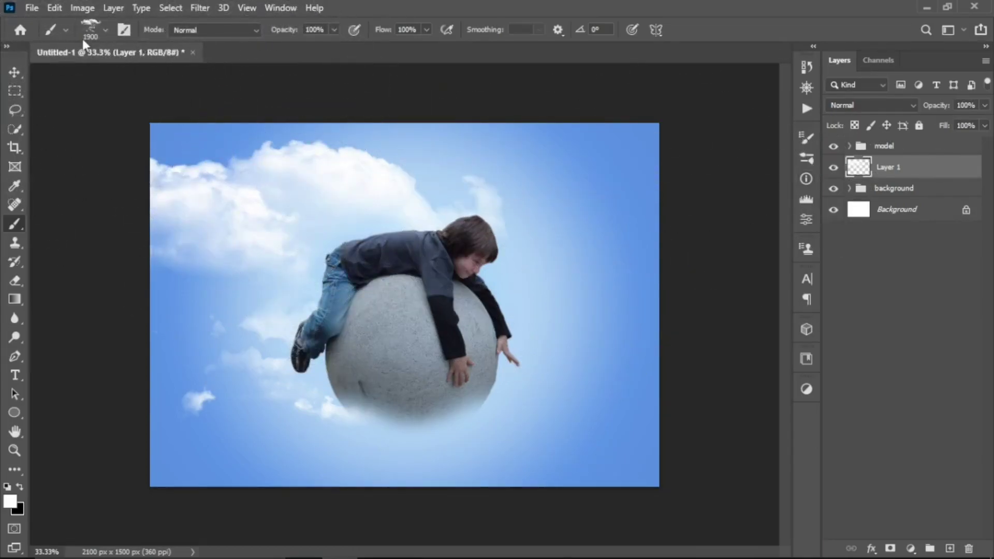
# Step: Enlarge the cloud brush and stamp clouds across the right and lower sky
pyautogui.click(106, 34)
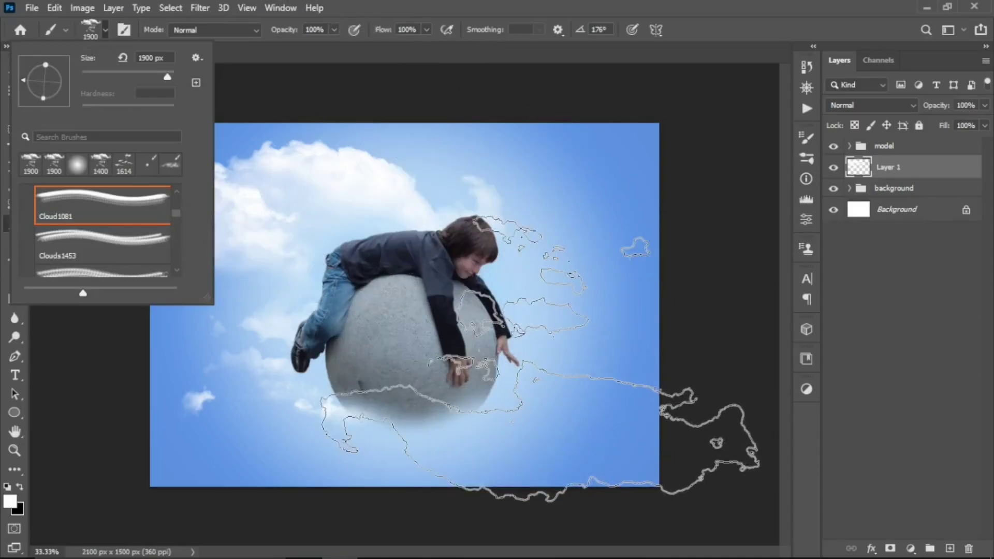
pyautogui.click(541, 356)
pyautogui.press(']')
pyautogui.press(']')
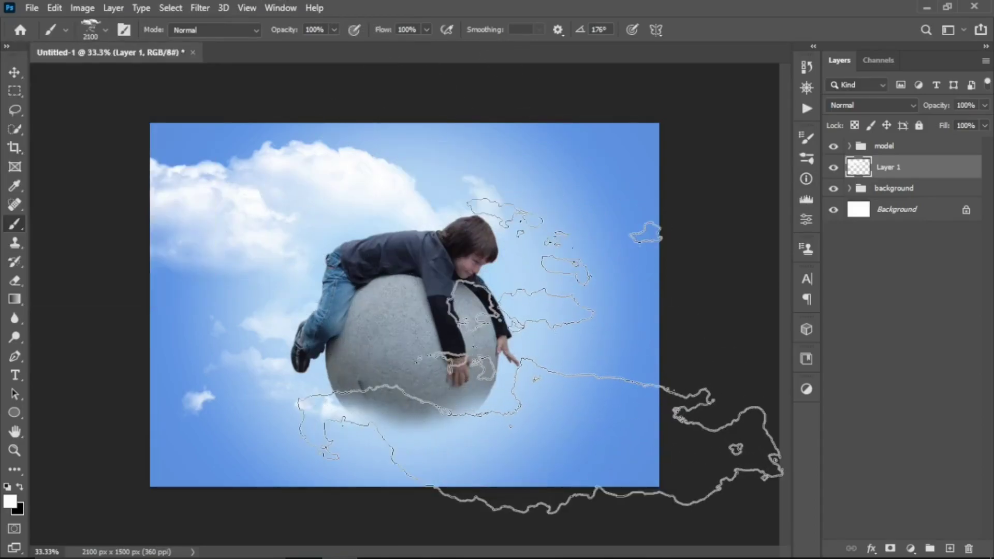
pyautogui.press(']')
pyautogui.press(']')
pyautogui.click(538, 346)
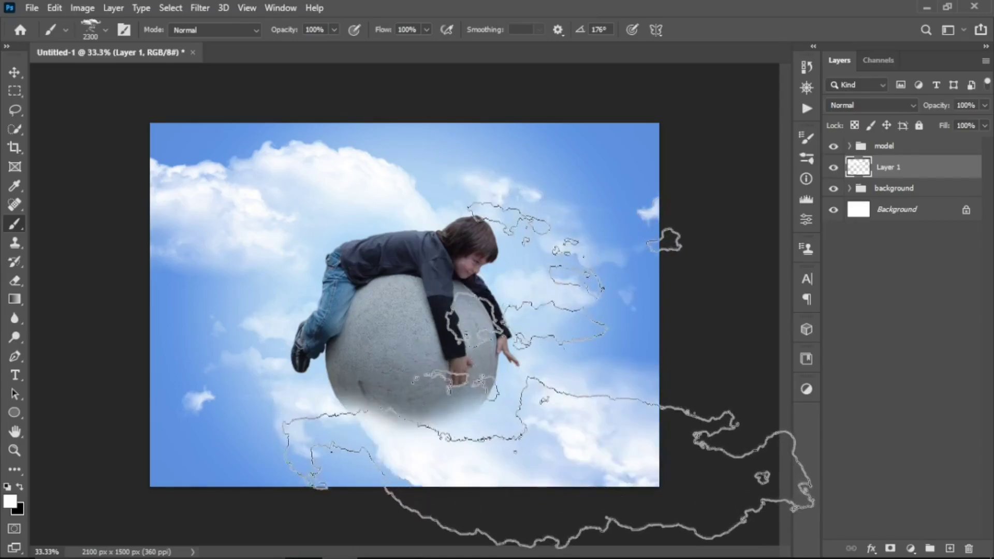
pyautogui.press('[')
pyautogui.press('[')
pyautogui.press('[')
pyautogui.press('[')
pyautogui.press('[')
pyautogui.press('[')
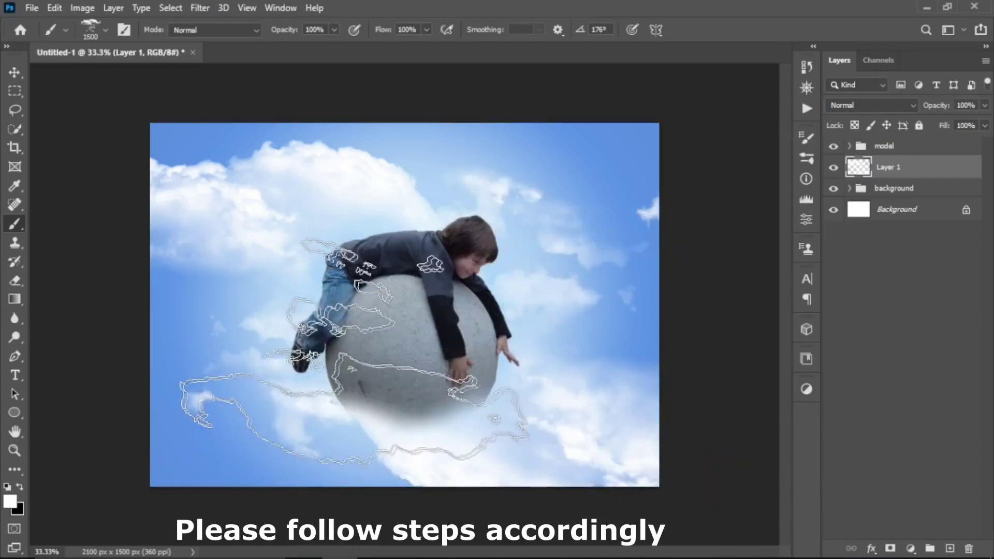
# Step: Turn the cloud brush upright and stamp clouds at the left and upper-right sky
pyautogui.click(105, 29)
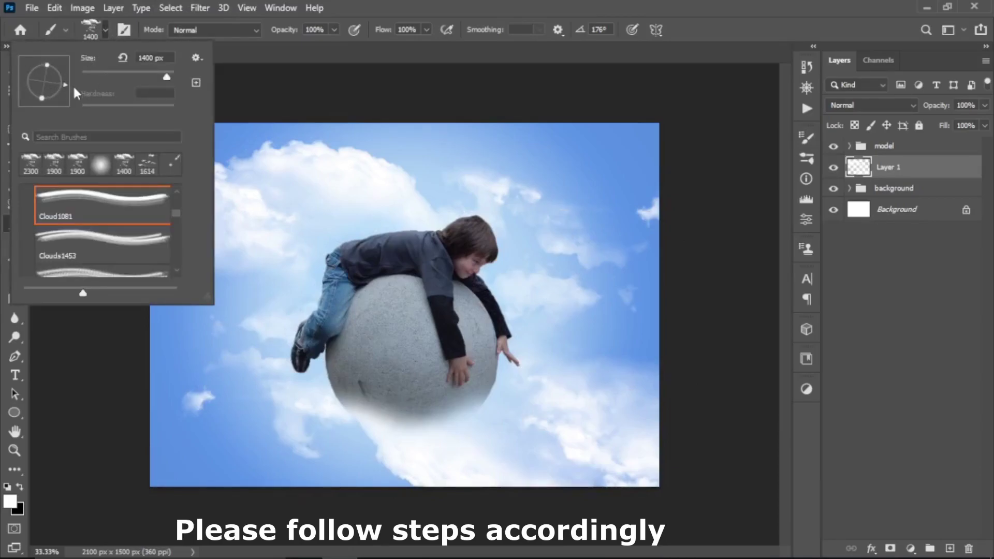
pyautogui.click(75, 83)
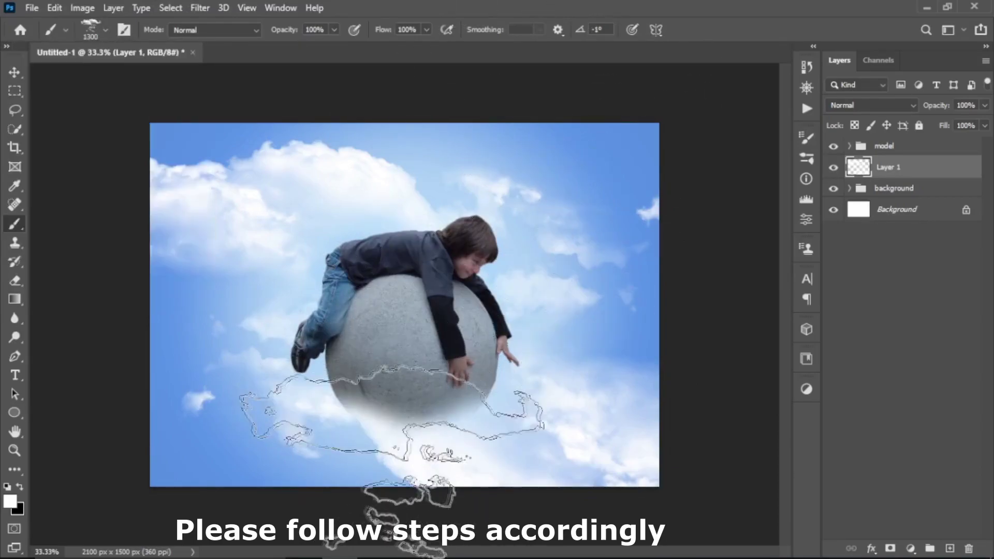
pyautogui.press('[')
pyautogui.press('[')
pyautogui.press('[')
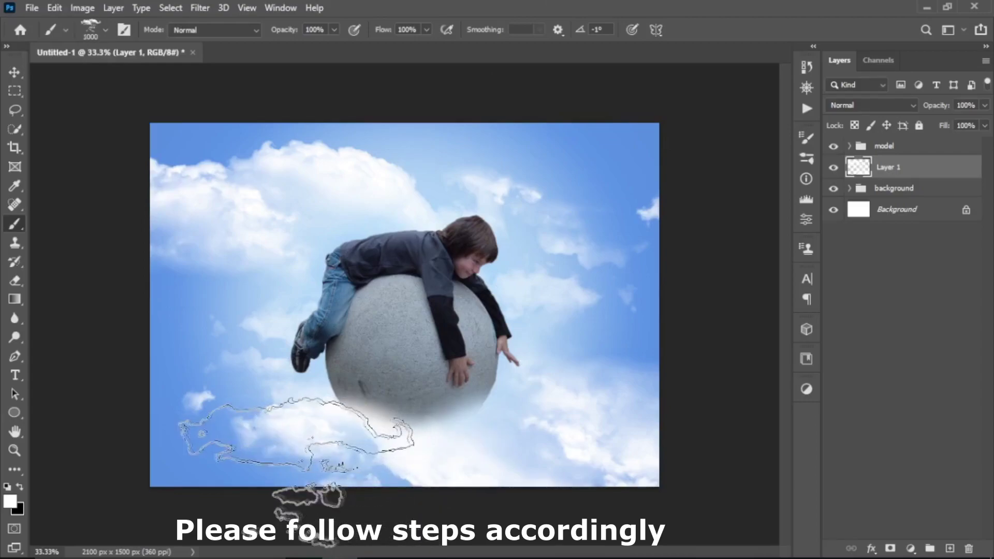
pyautogui.press(']')
pyautogui.click(218, 404)
pyautogui.press(']')
pyautogui.press(']')
pyautogui.press(']')
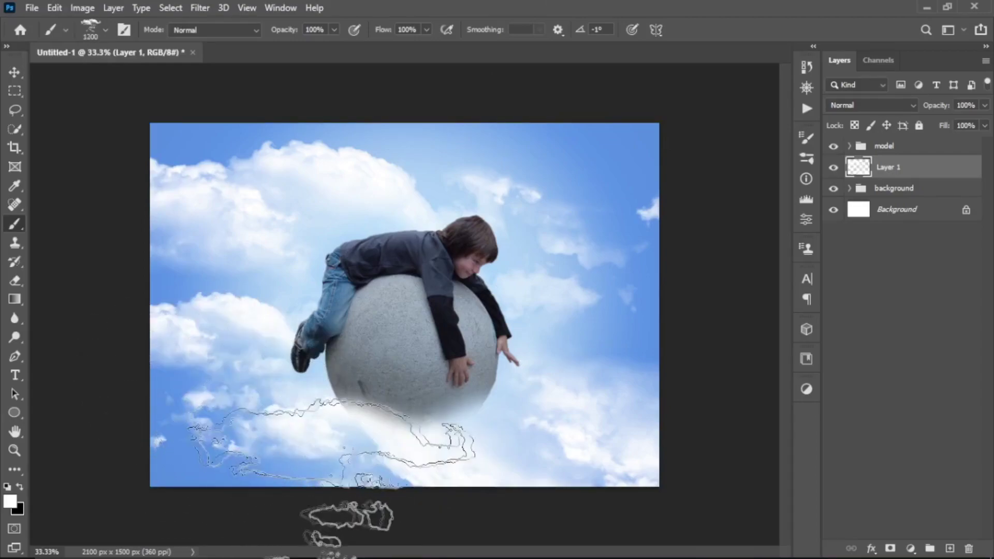
pyautogui.press('[')
pyautogui.press('[')
pyautogui.press('[')
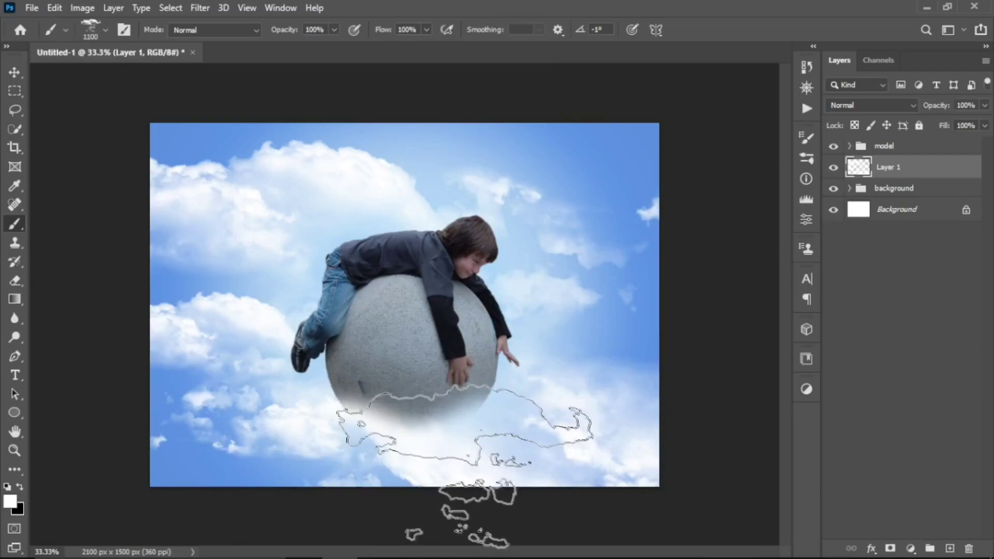
pyautogui.press('[')
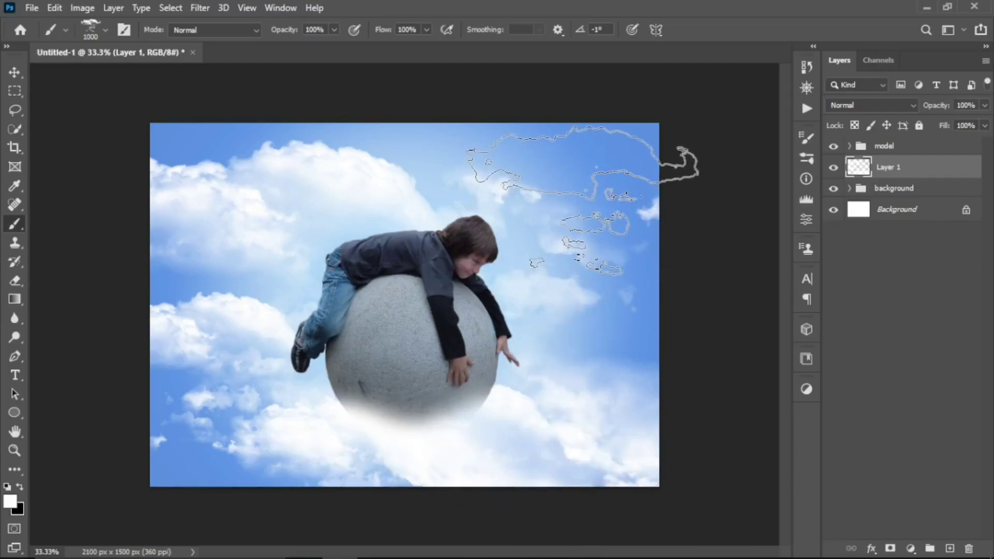
pyautogui.click(583, 199)
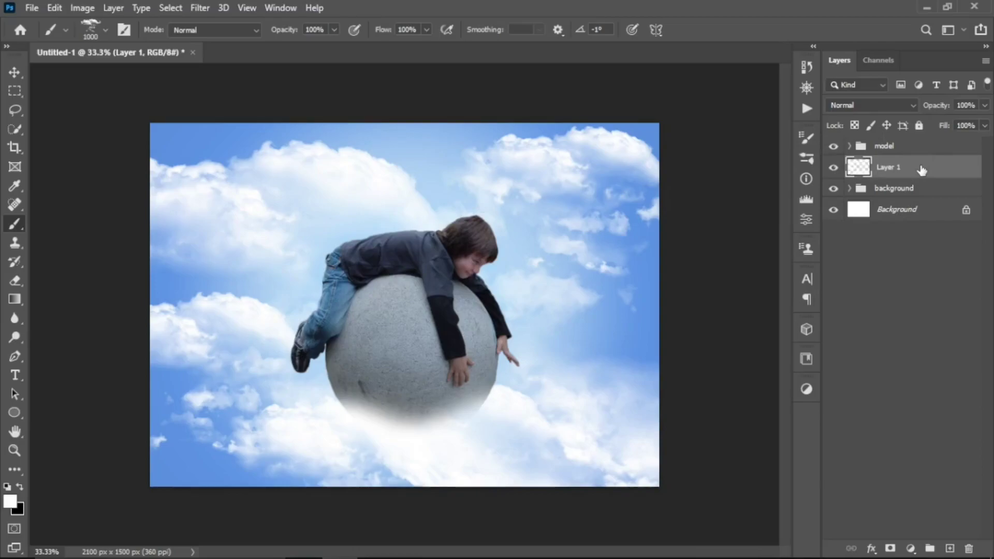
# Step: Soften the cloud layer with a Gaussian Blur and name it 'clouds'
pyautogui.click(200, 8)
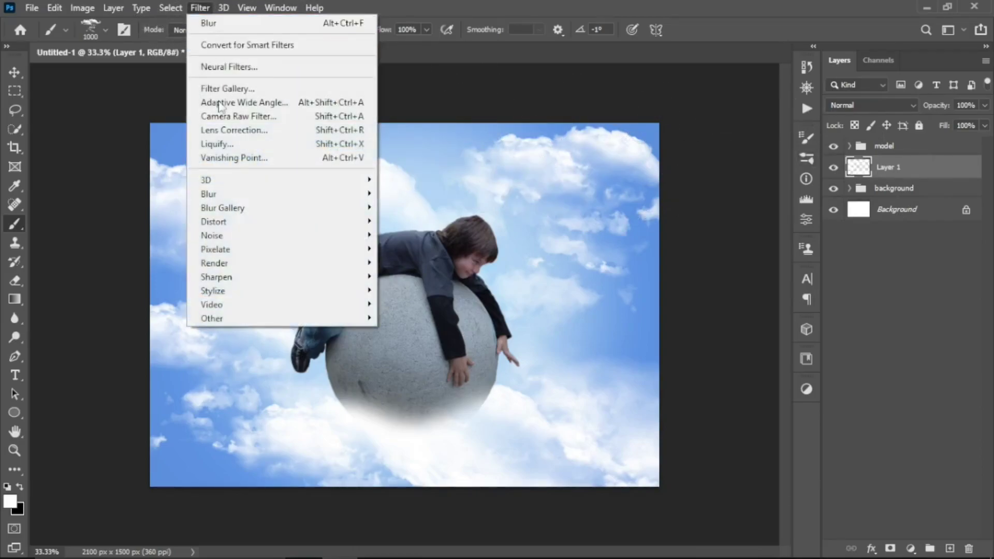
pyautogui.click(438, 251)
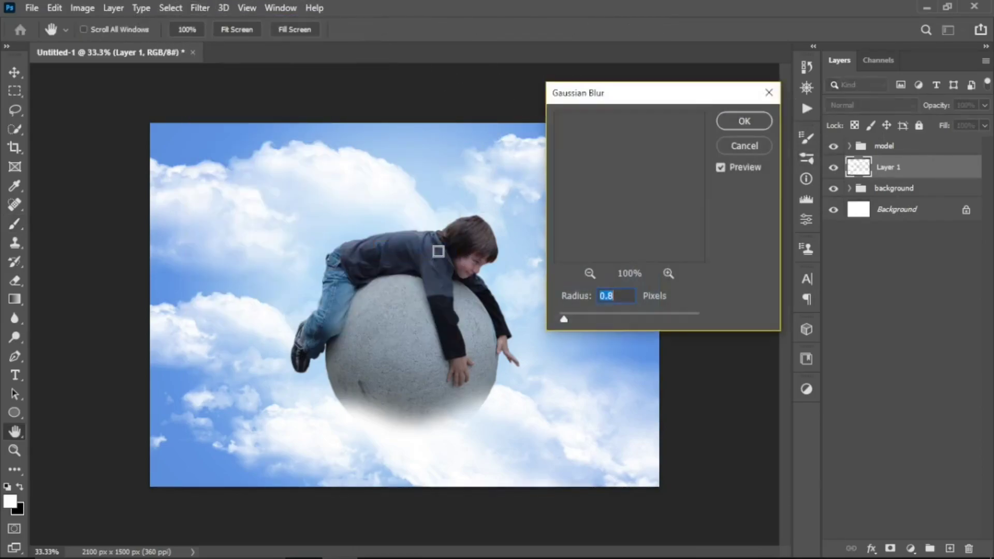
pyautogui.click(573, 319)
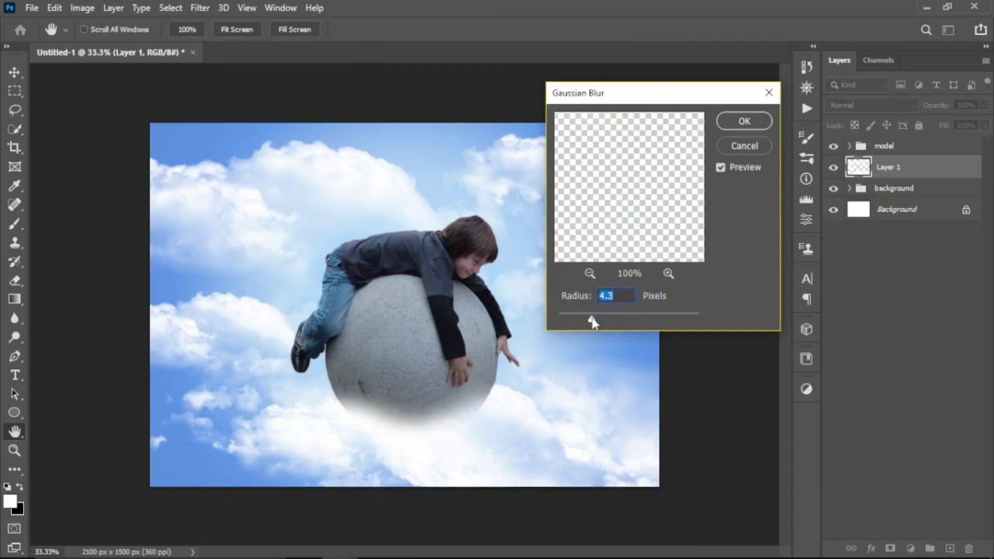
pyautogui.moveTo(591, 319); pyautogui.dragTo(580, 318)
pyautogui.click(742, 123)
pyautogui.write('clouds')
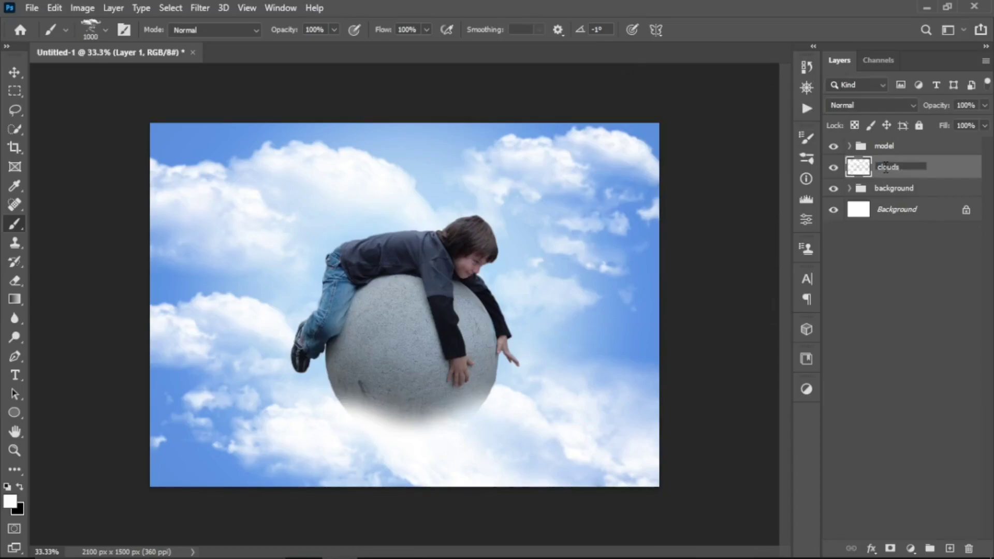
pyautogui.press('Return')
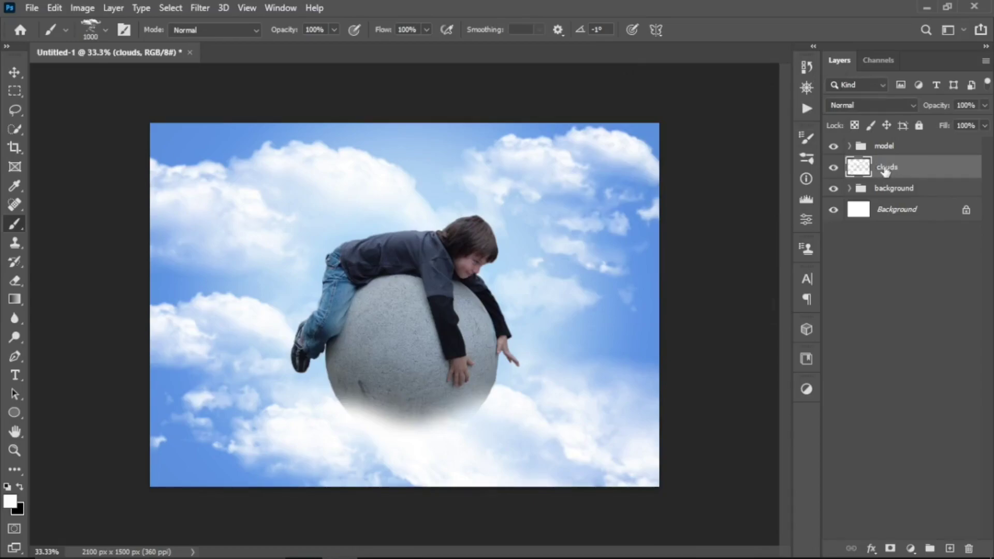
# Step: Drag the birds PNG from File Explorer onto the Photoshop canvas
pyautogui.click(833, 167)
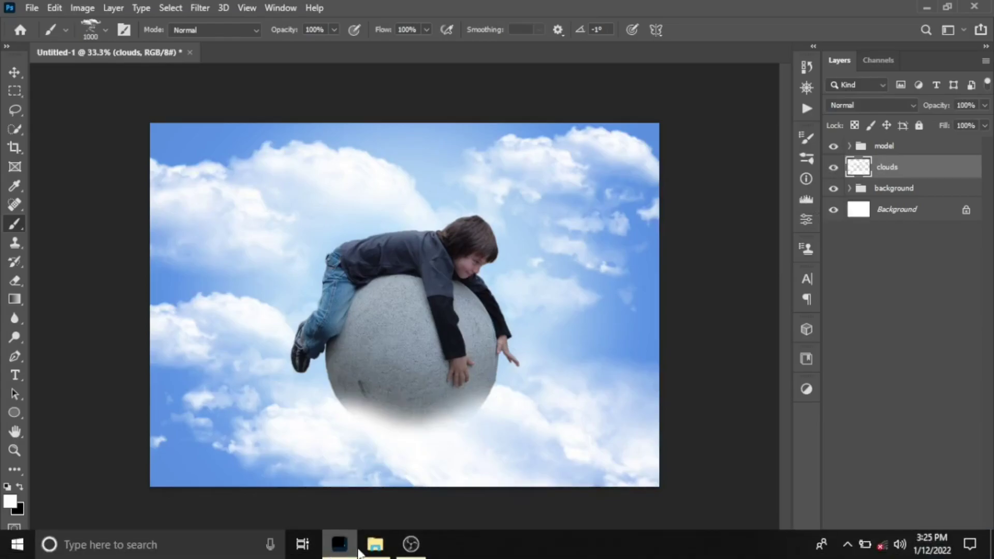
pyautogui.click(374, 545)
pyautogui.click(206, 143)
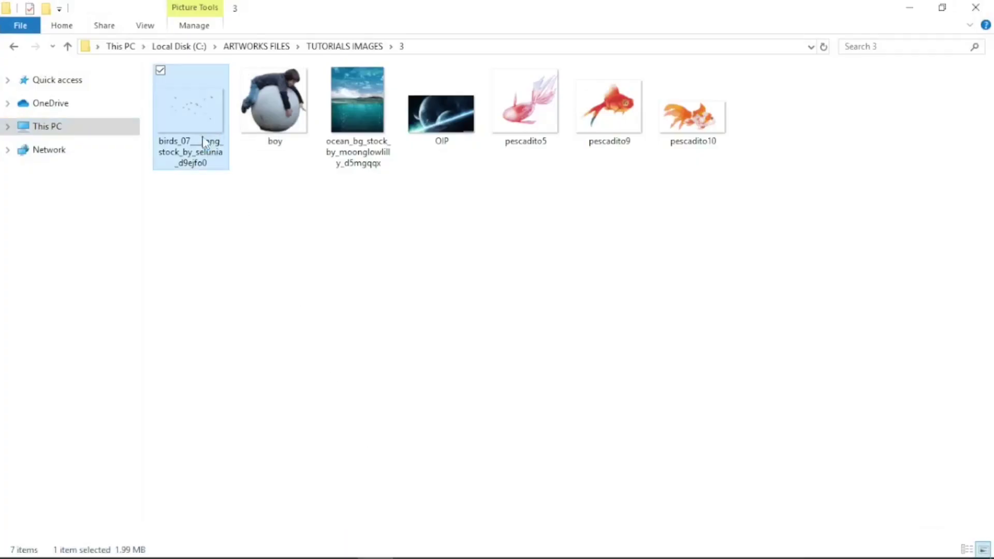
pyautogui.moveTo(205, 143); pyautogui.dragTo(343, 551)
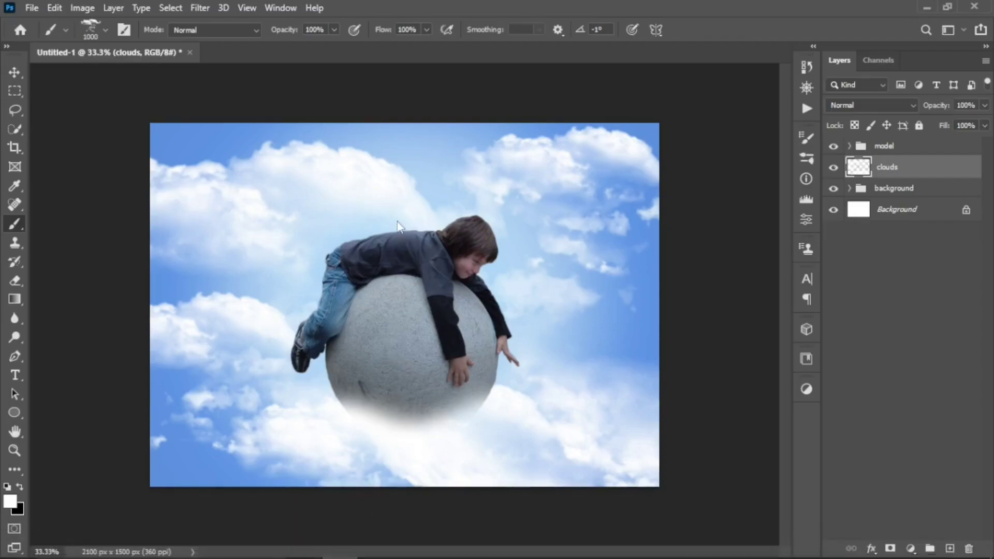
pyautogui.moveTo(343, 551); pyautogui.dragTo(397, 222)
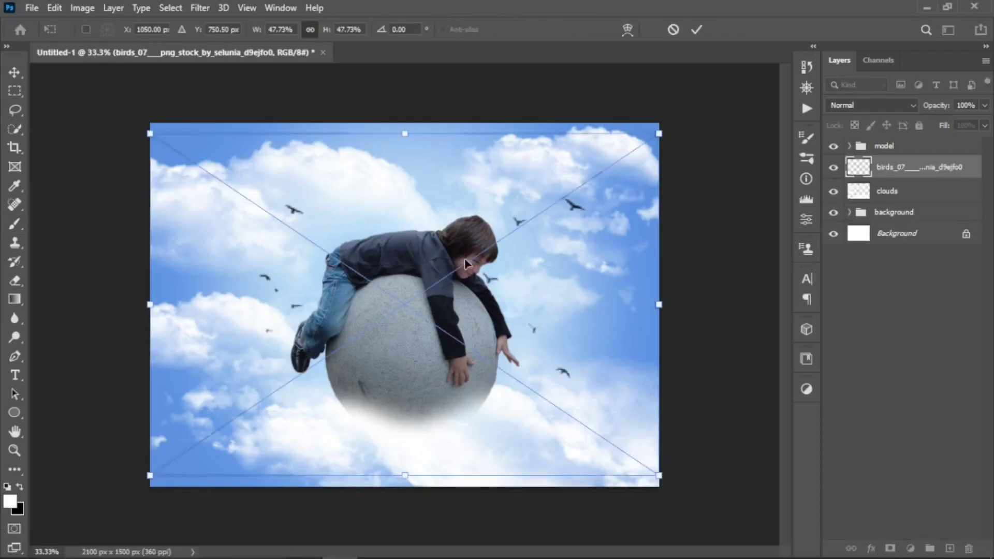
# Step: Scale the birds to about 38% and set them across the upper-left sky above the boy
pyautogui.moveTo(465, 264); pyautogui.dragTo(474, 232)
pyautogui.moveTo(624, 422); pyautogui.dragTo(474, 333)
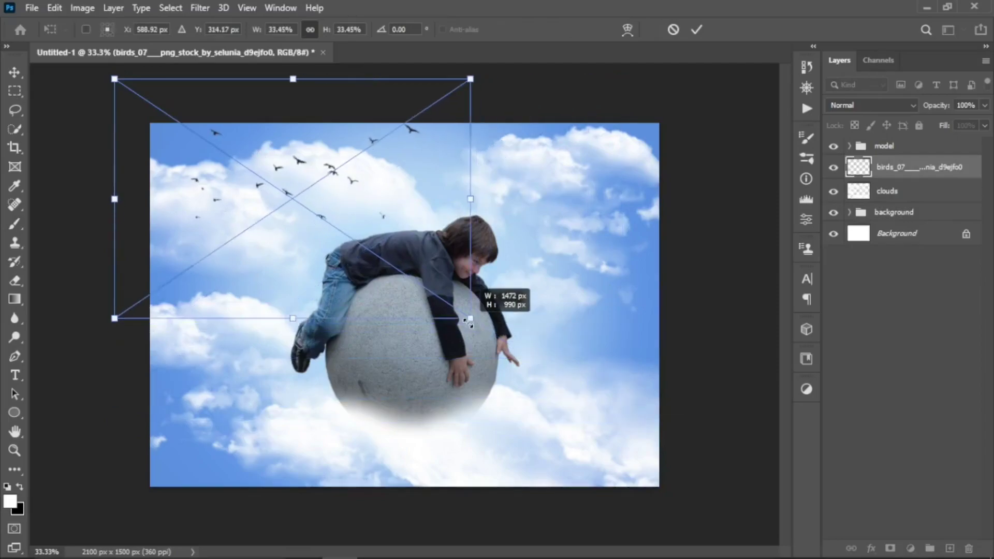
pyautogui.moveTo(419, 249); pyautogui.dragTo(425, 281)
pyautogui.moveTo(480, 125); pyautogui.dragTo(573, 62)
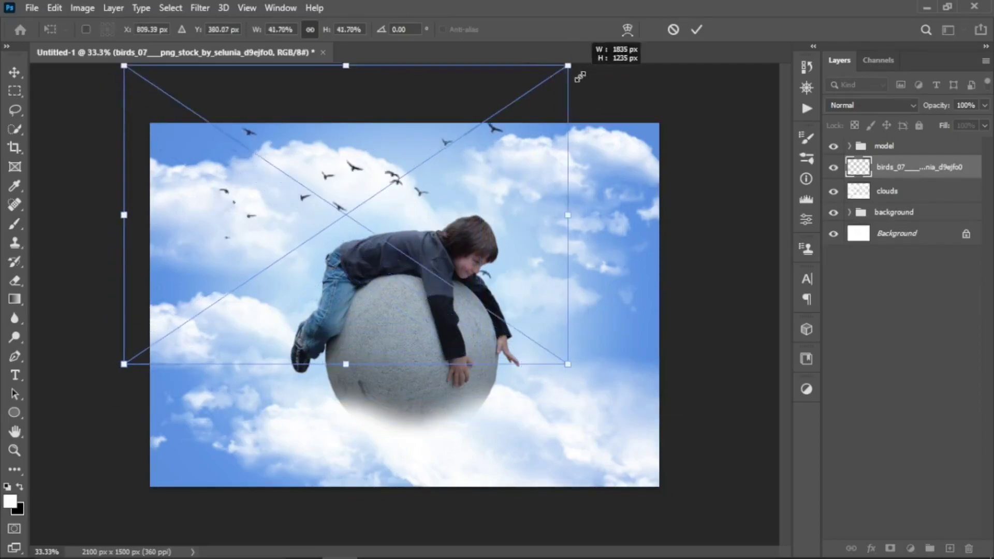
pyautogui.moveTo(472, 197)
pyautogui.mouseDown()
pyautogui.moveTo(424, 225)
pyautogui.moveTo(509, 149)
pyautogui.mouseUp()
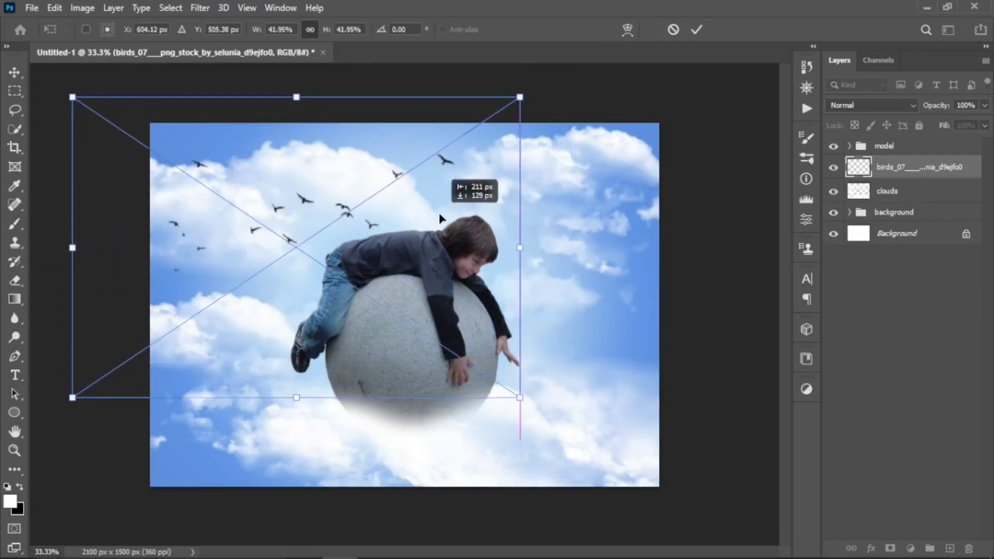
pyautogui.moveTo(521, 95); pyautogui.dragTo(480, 121)
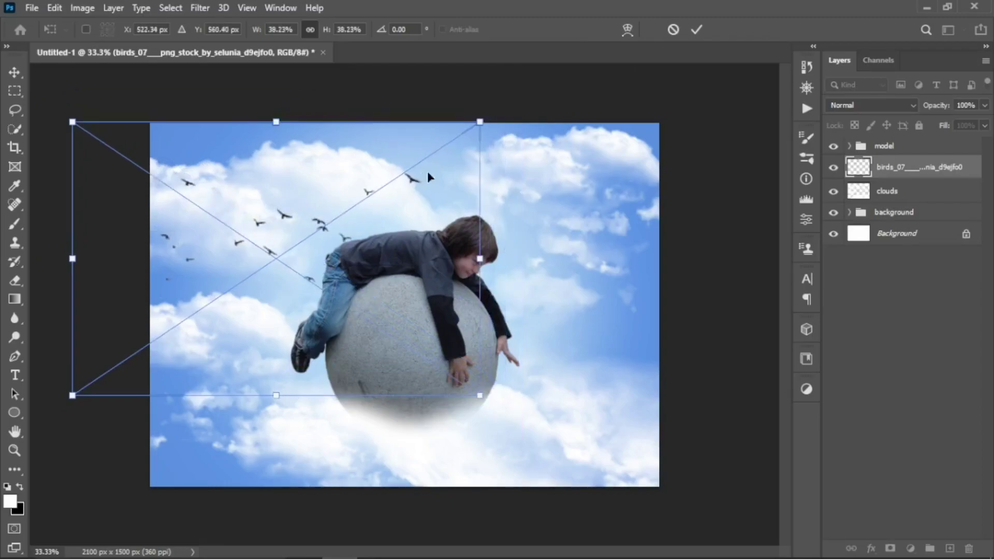
pyautogui.moveTo(437, 171); pyautogui.dragTo(462, 155)
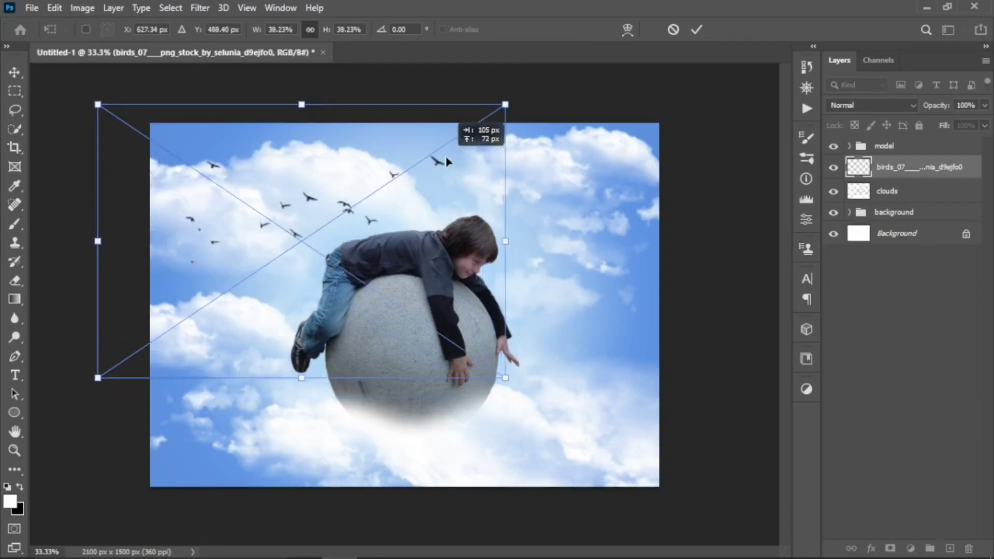
pyautogui.click(696, 31)
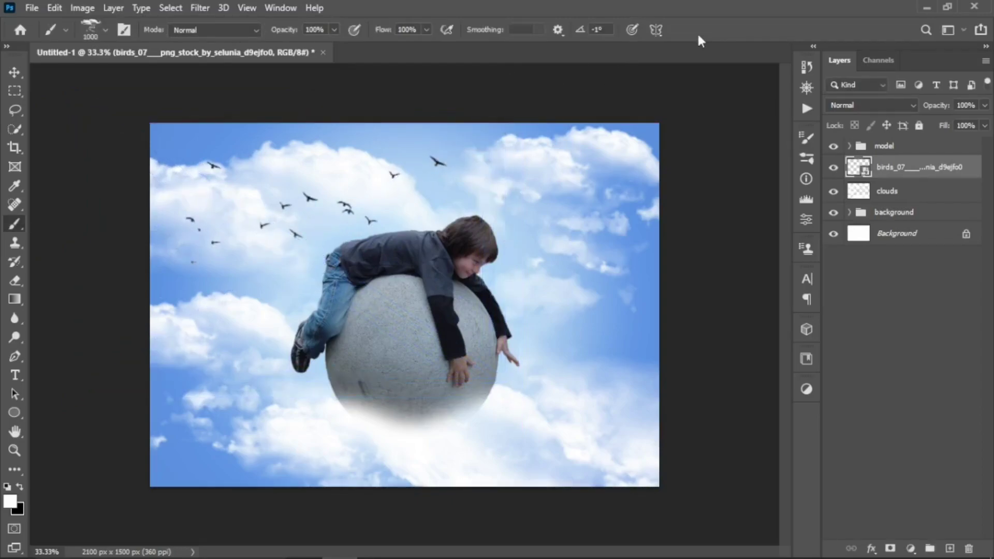
pyautogui.click(205, 7)
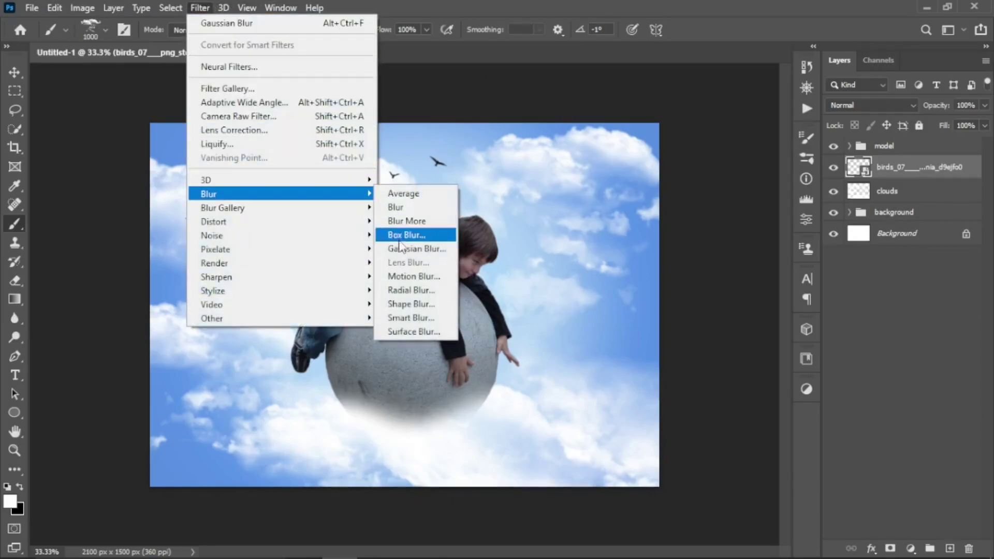
# Step: Give the birds a Motion Blur at angle 0 and distance 14
pyautogui.click(415, 277)
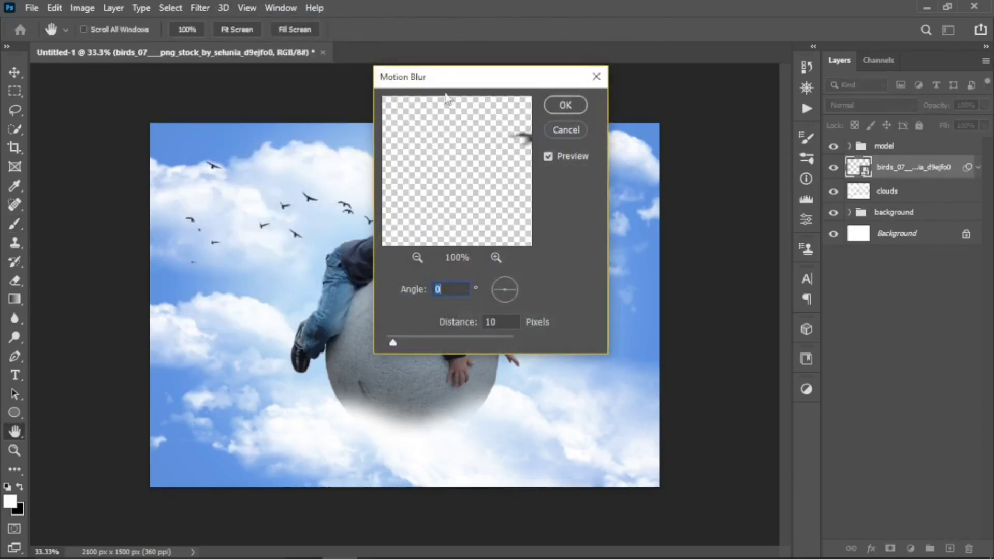
pyautogui.moveTo(449, 80); pyautogui.dragTo(528, 86)
pyautogui.moveTo(597, 153)
pyautogui.mouseDown()
pyautogui.moveTo(515, 201)
pyautogui.moveTo(539, 187)
pyautogui.mouseUp()
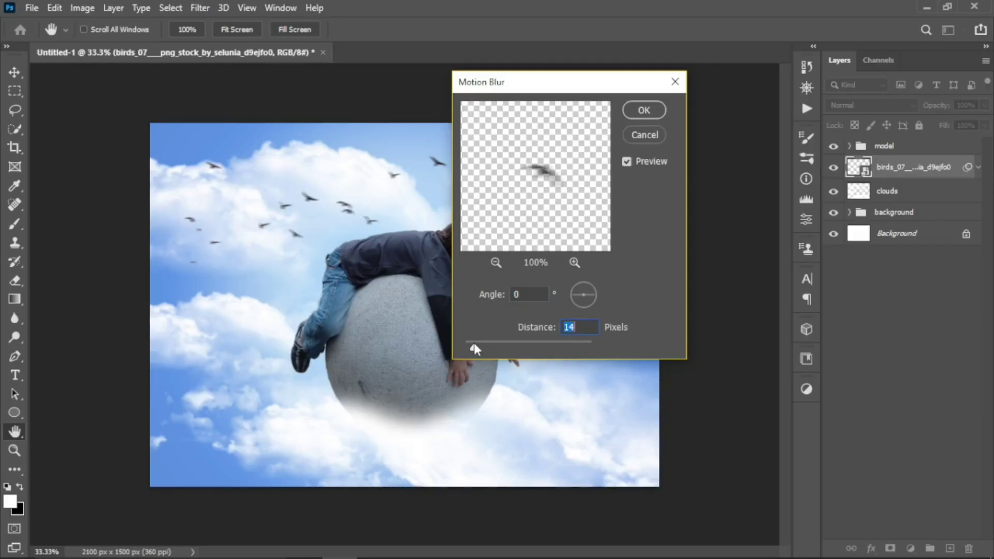
pyautogui.click(642, 110)
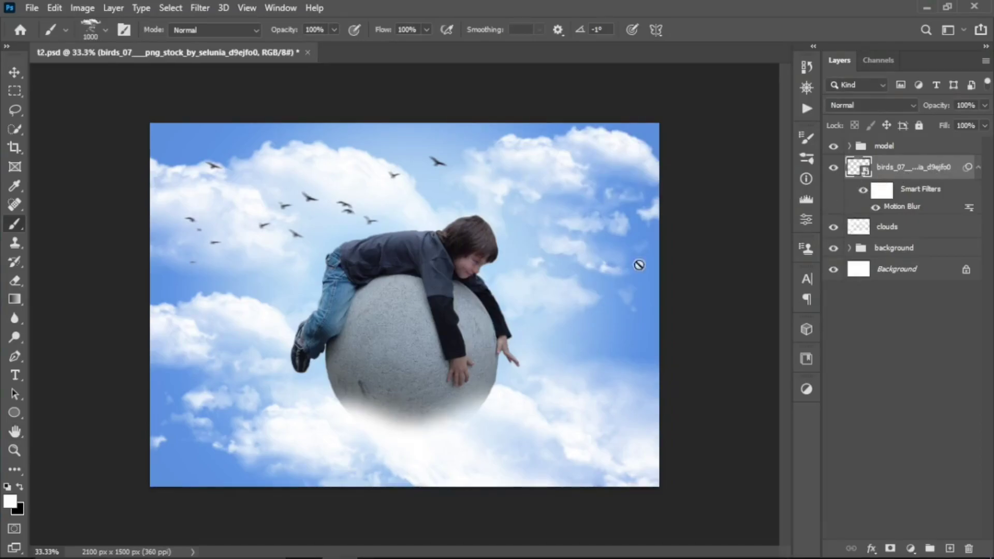
# Step: Drag the OIP planet image from File Explorer into the document
pyautogui.press('v')
pyautogui.click(376, 548)
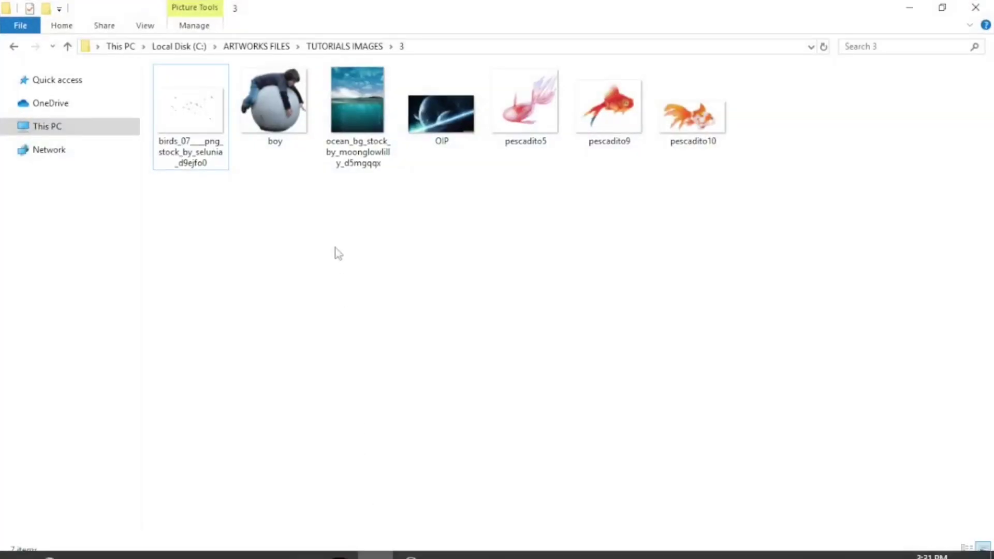
pyautogui.click(433, 132)
pyautogui.moveTo(453, 143)
pyautogui.mouseDown()
pyautogui.moveTo(342, 553)
pyautogui.moveTo(383, 385)
pyautogui.mouseUp()
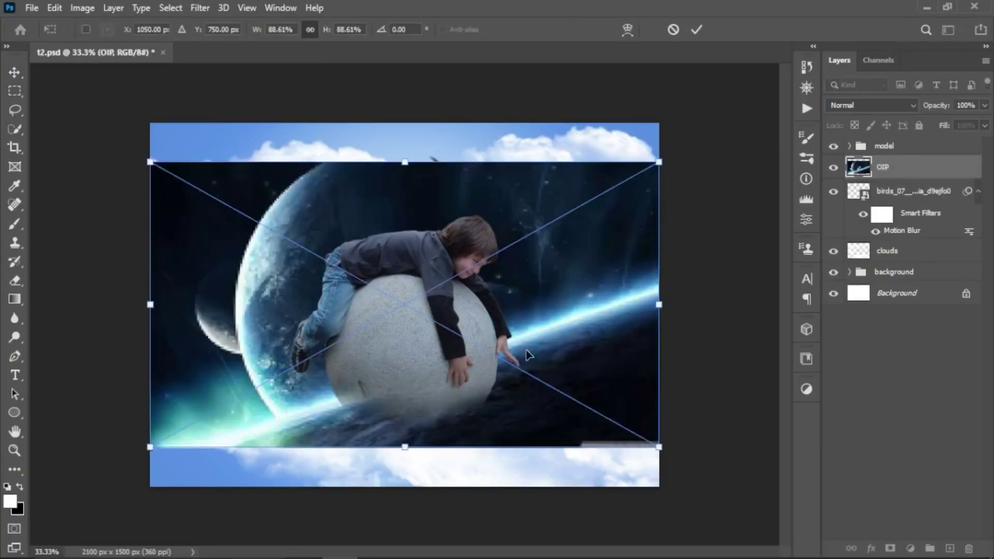
# Step: Shrink the planet image into the upper-left corner and set its blend mode to Screen
pyautogui.moveTo(528, 355); pyautogui.dragTo(510, 324)
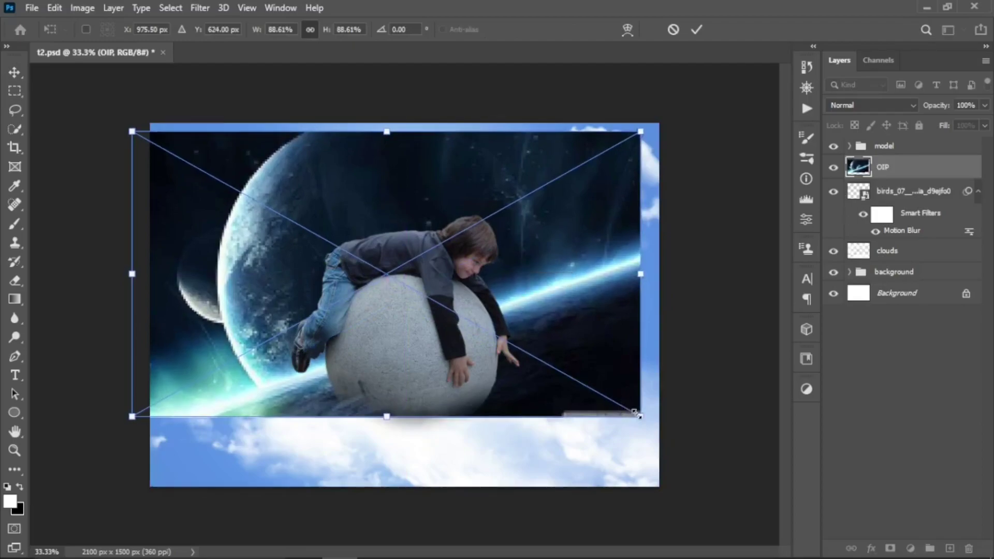
pyautogui.moveTo(637, 413); pyautogui.dragTo(489, 361)
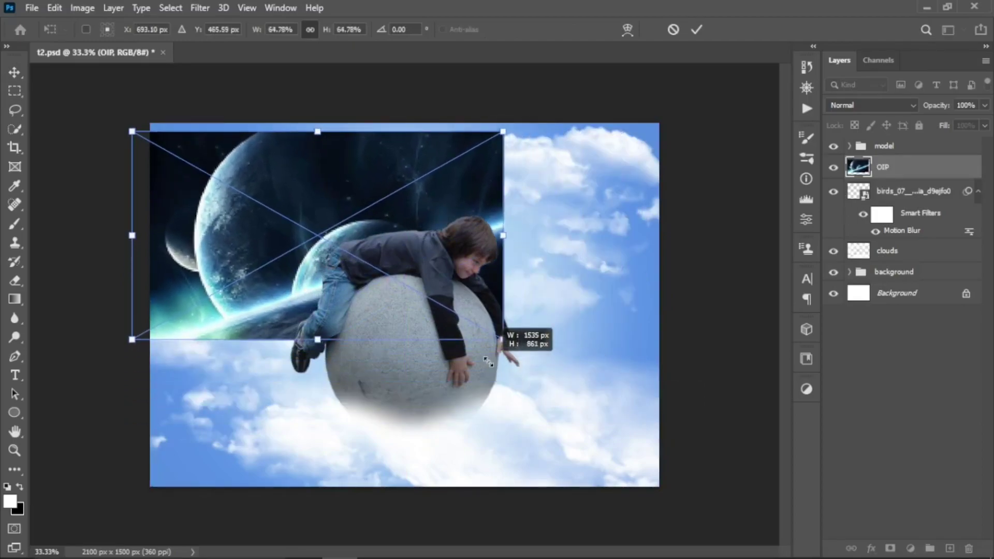
pyautogui.moveTo(449, 244)
pyautogui.mouseDown()
pyautogui.moveTo(394, 236)
pyautogui.moveTo(401, 230)
pyautogui.mouseUp()
pyautogui.click(695, 30)
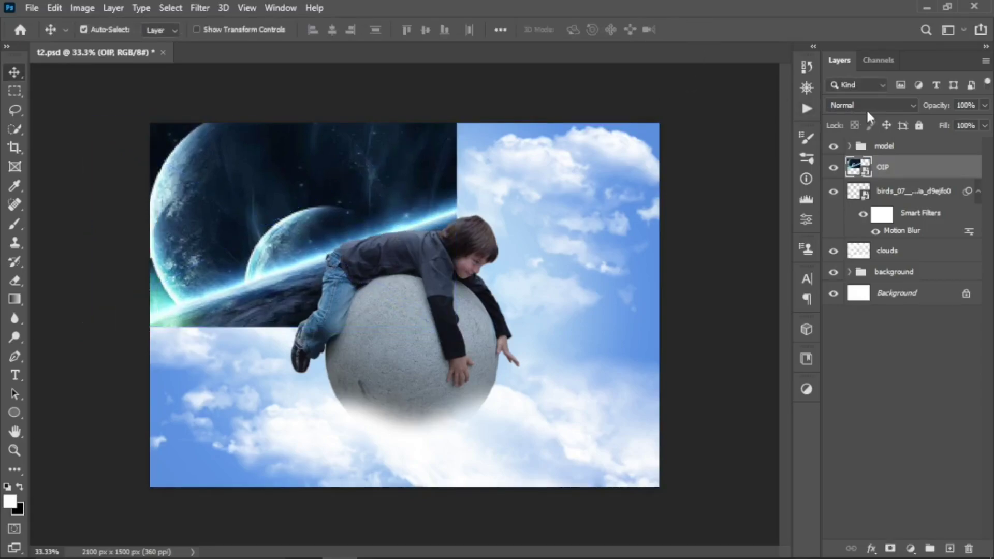
pyautogui.click(874, 105)
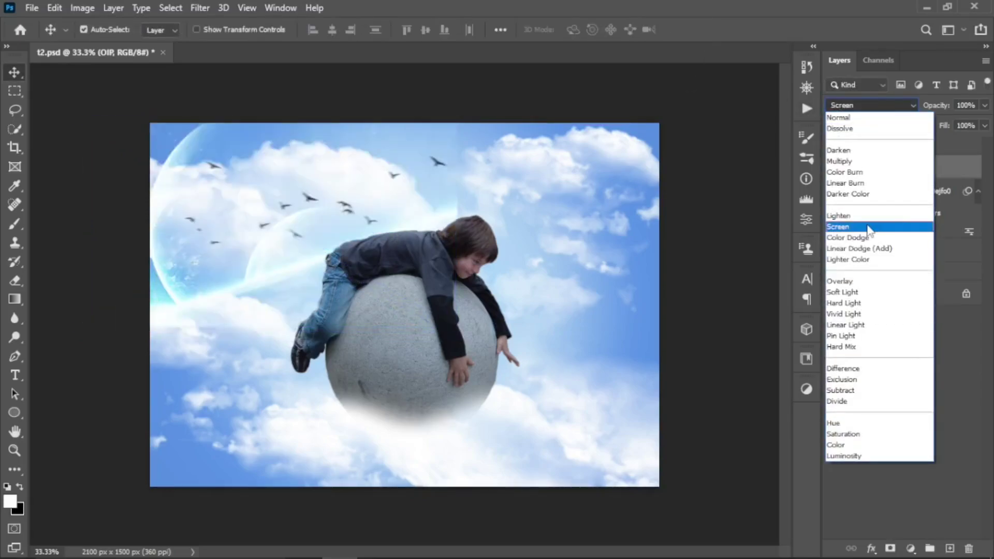
pyautogui.click(868, 227)
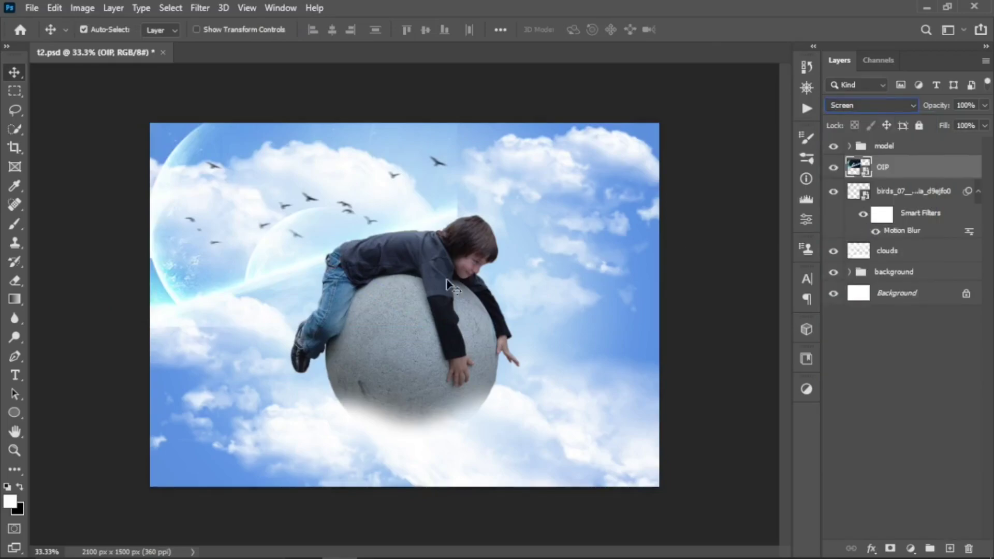
# Step: Move the planet layer down slightly and rescale it to about 94%
pyautogui.moveTo(281, 254); pyautogui.dragTo(290, 291)
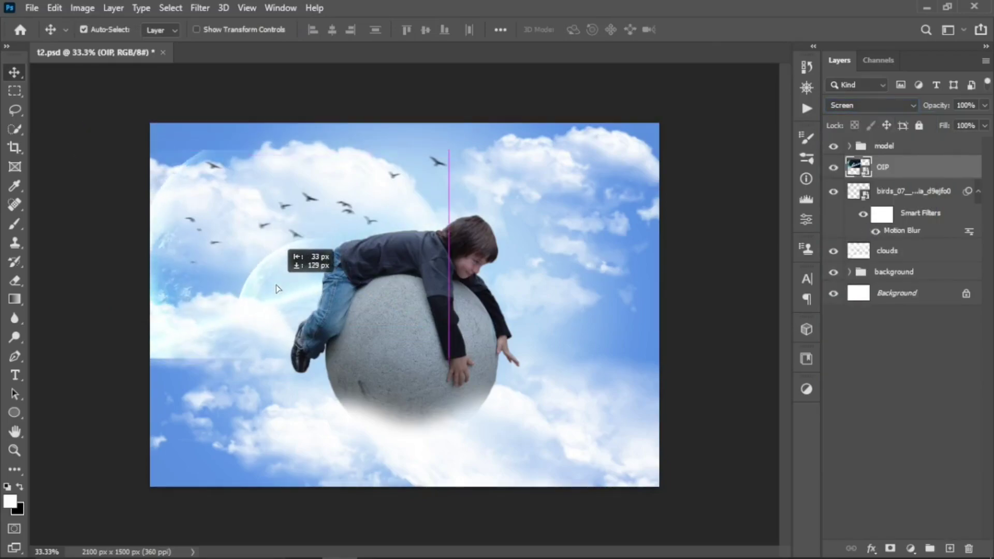
pyautogui.hotkey('ctrl', 't')
pyautogui.moveTo(456, 150); pyautogui.dragTo(526, 106)
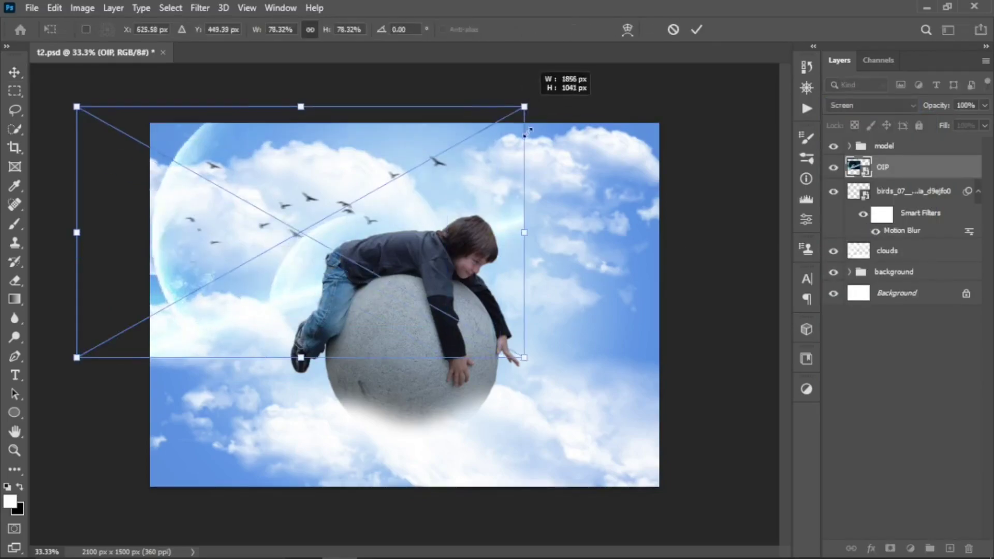
pyautogui.moveTo(565, 393); pyautogui.dragTo(628, 417)
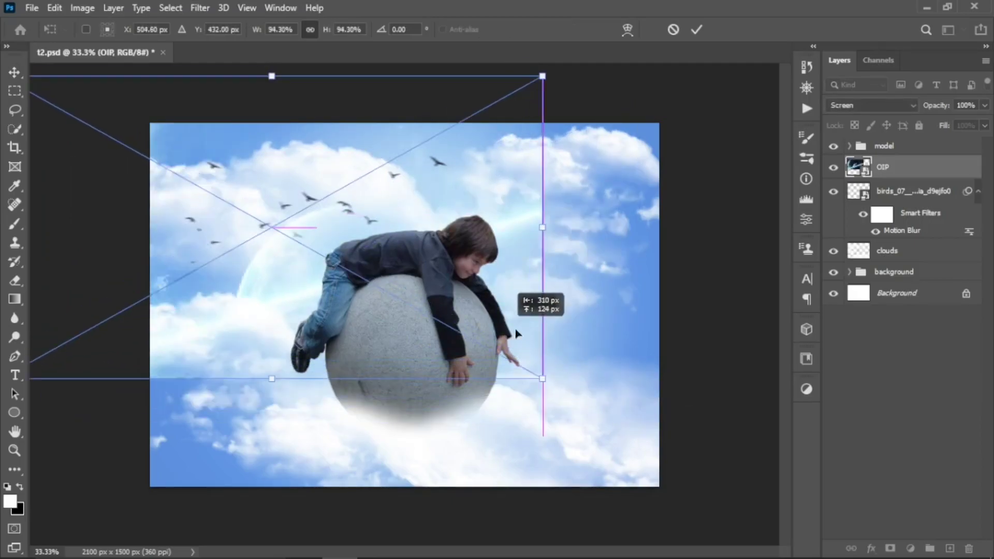
pyautogui.moveTo(556, 316)
pyautogui.mouseDown()
pyautogui.moveTo(566, 337)
pyautogui.moveTo(536, 328)
pyautogui.mouseUp()
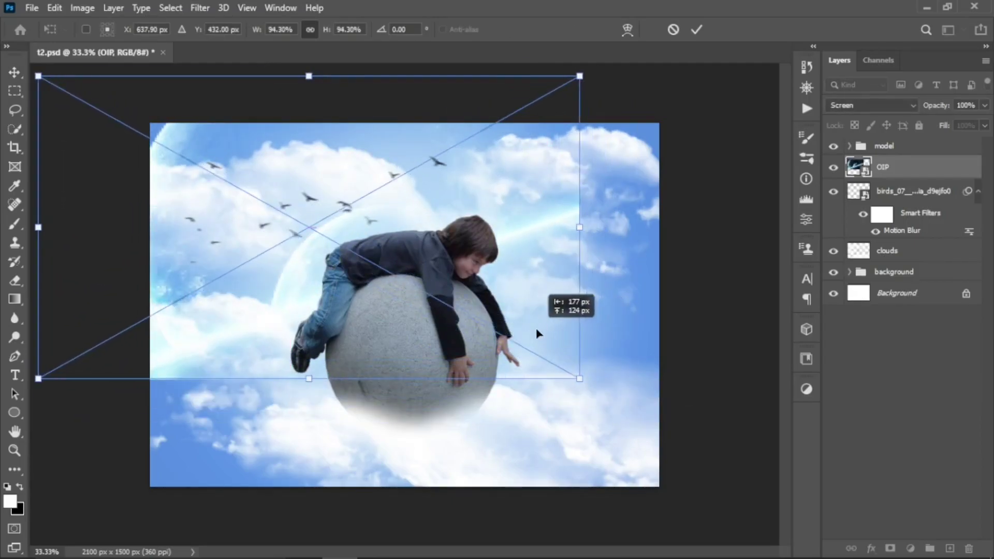
pyautogui.click(697, 29)
# Step: Add a mask to the OIP layer and erase its light streaks and hard edges
pyautogui.click(890, 549)
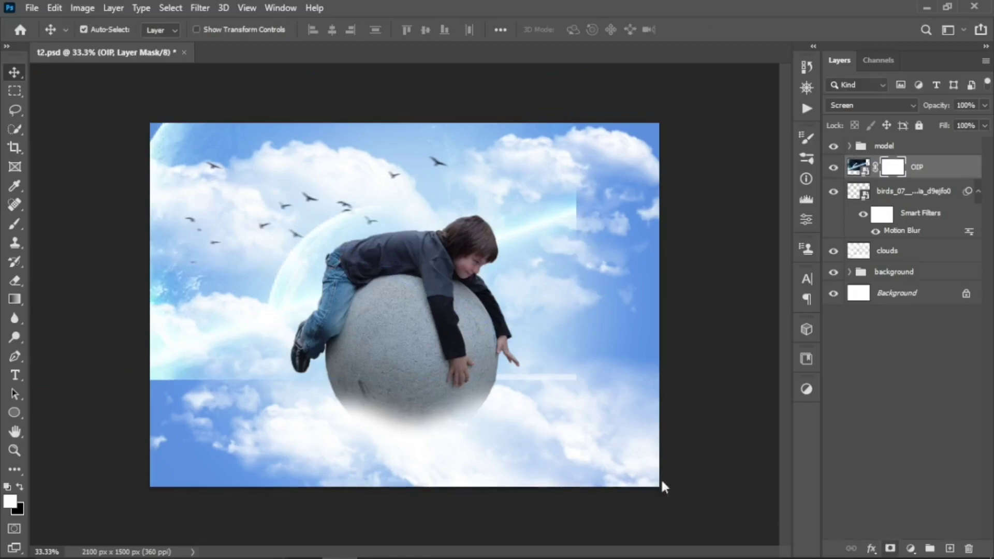
pyautogui.click(16, 280)
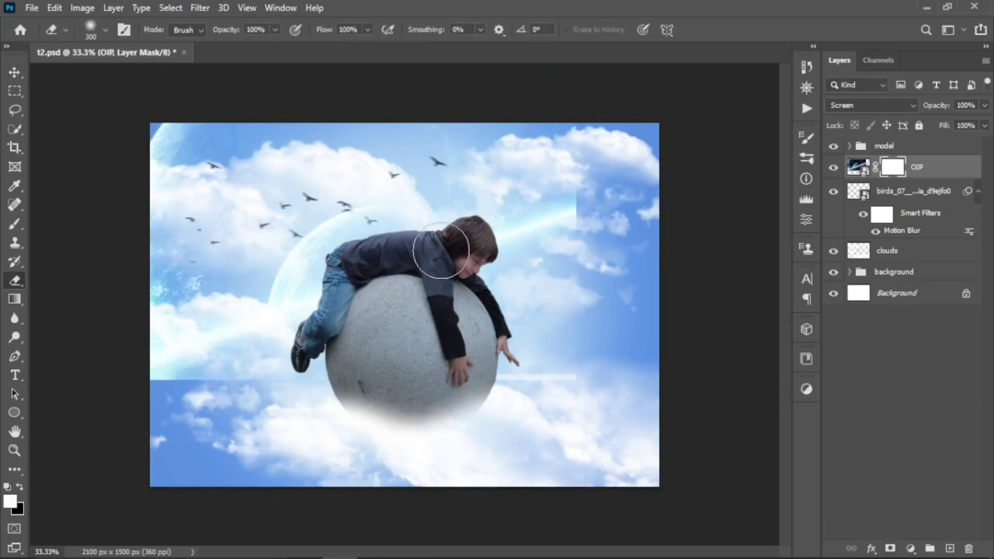
pyautogui.press(']')
pyautogui.press(']')
pyautogui.press(']')
pyautogui.moveTo(610, 133); pyautogui.dragTo(610, 255)
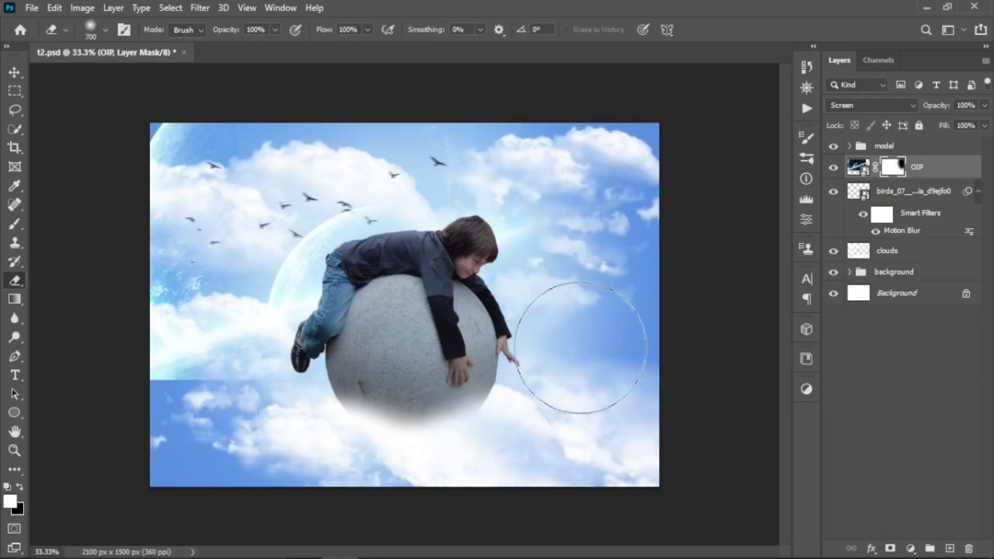
pyautogui.moveTo(581, 366); pyautogui.dragTo(566, 244)
pyautogui.press(']')
pyautogui.moveTo(248, 437); pyautogui.dragTo(183, 440)
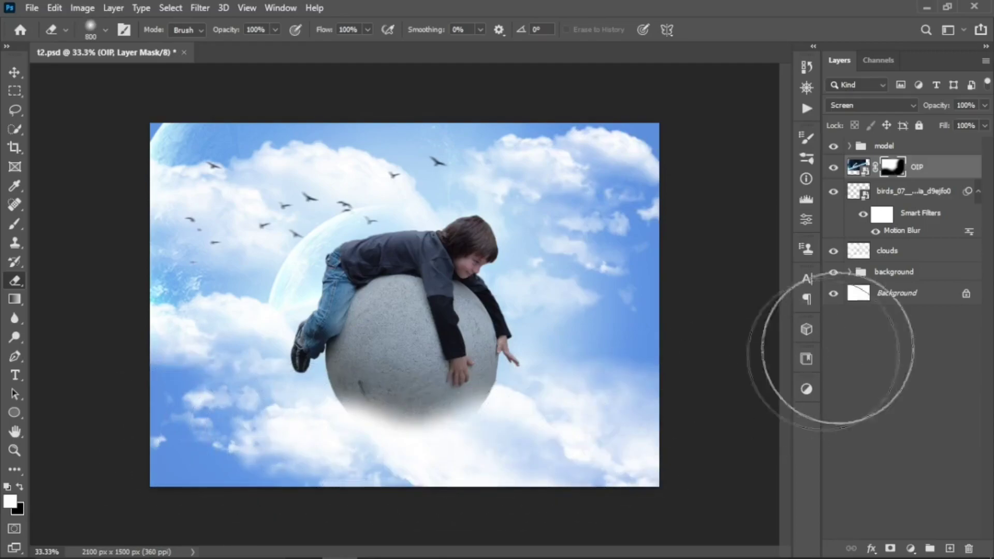
pyautogui.click(834, 167)
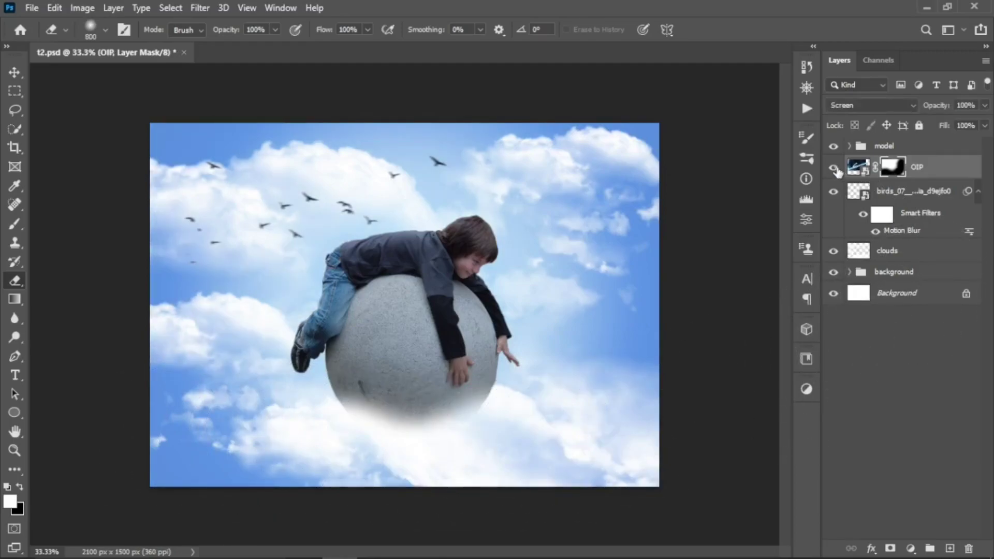
# Step: Convert the planet layer to a smart object and group it with the clouds layer
pyautogui.click(834, 167)
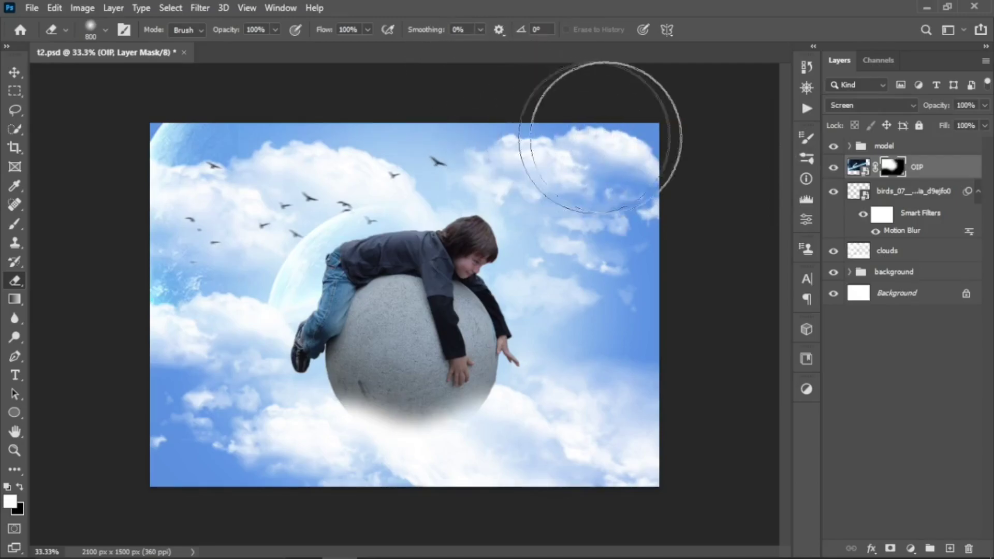
pyautogui.rightClick(944, 168)
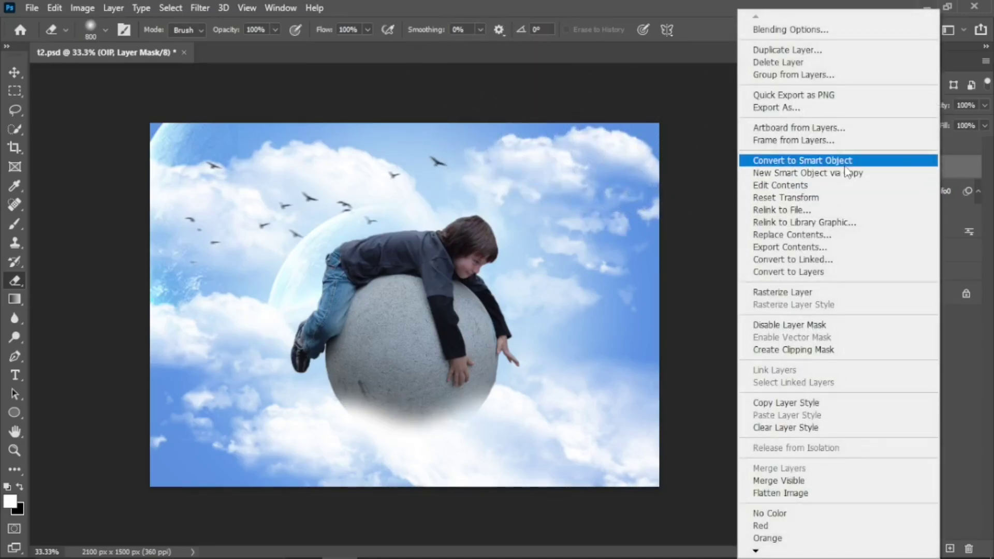
pyautogui.click(818, 165)
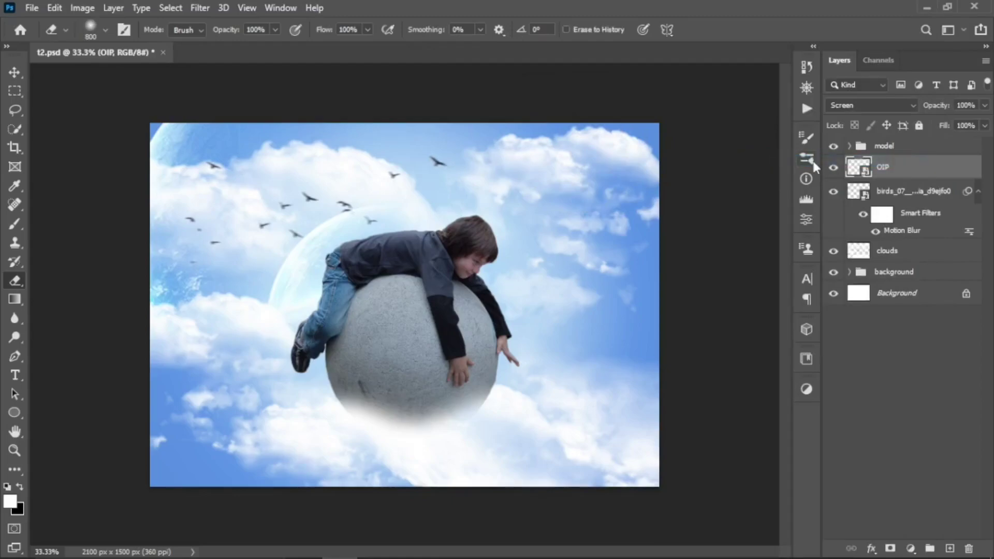
pyautogui.keyDown('ctrl'); pyautogui.click(921, 257); pyautogui.keyUp('ctrl')
pyautogui.hotkey('ctrl', 'g')
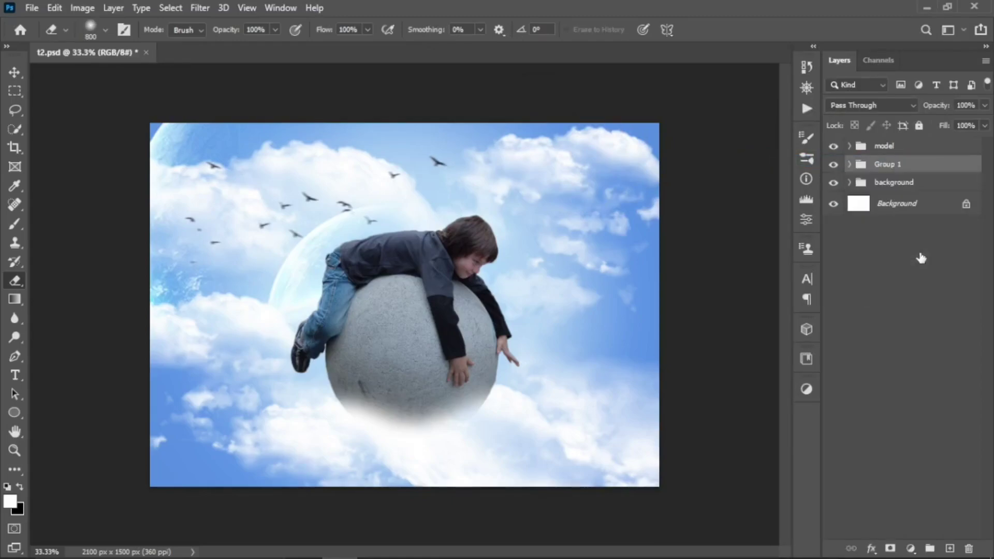
# Step: Name the new group 'background1' and expand the model group
pyautogui.doubleClick(887, 161)
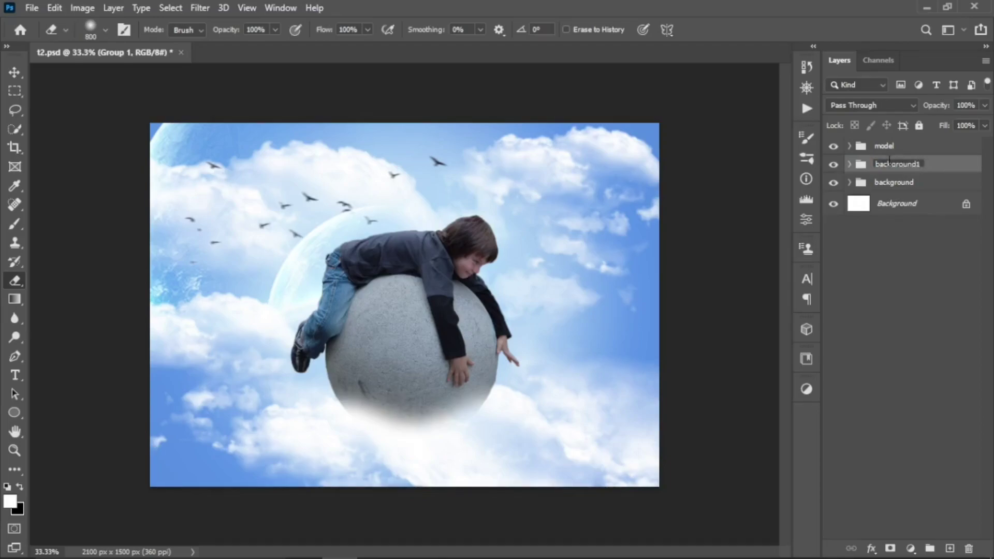
pyautogui.press('Return')
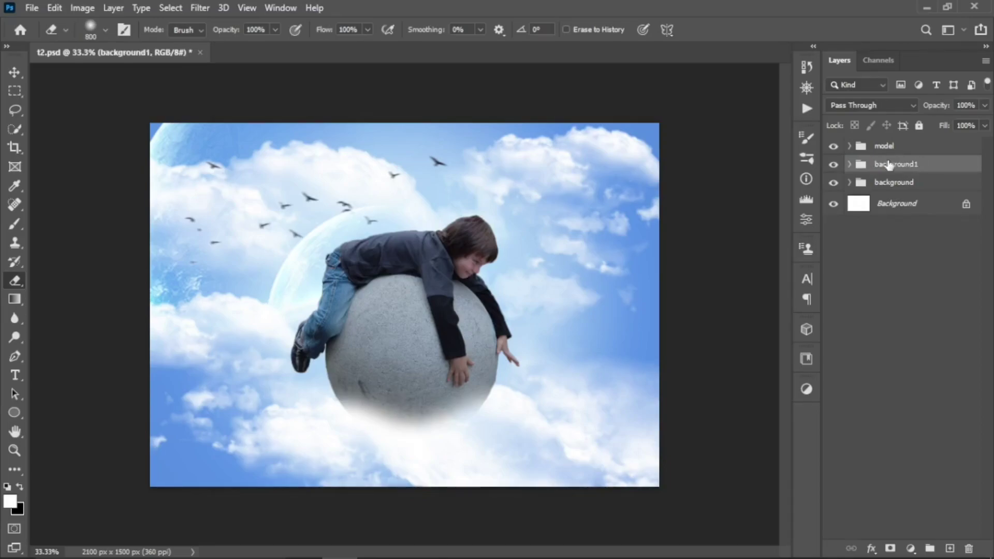
pyautogui.press('v')
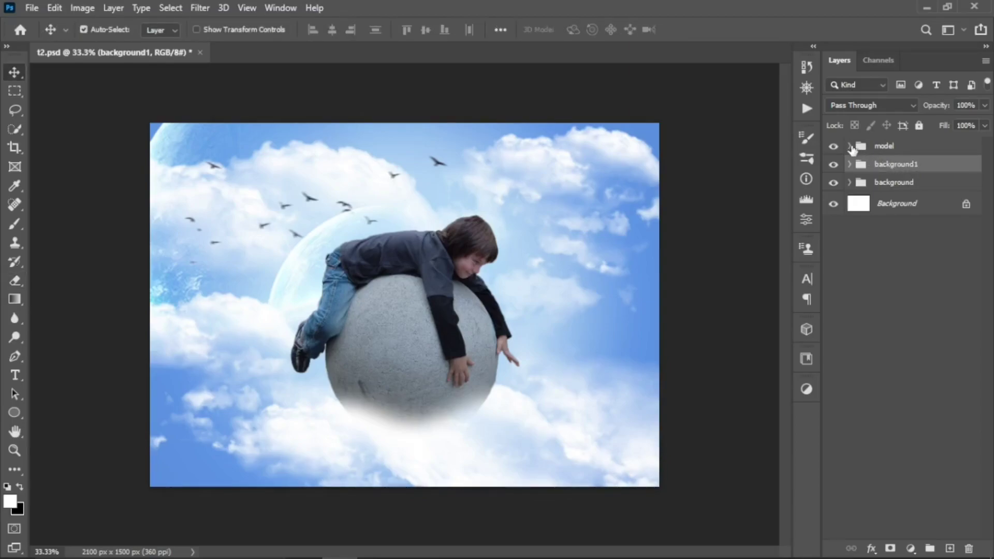
pyautogui.click(850, 146)
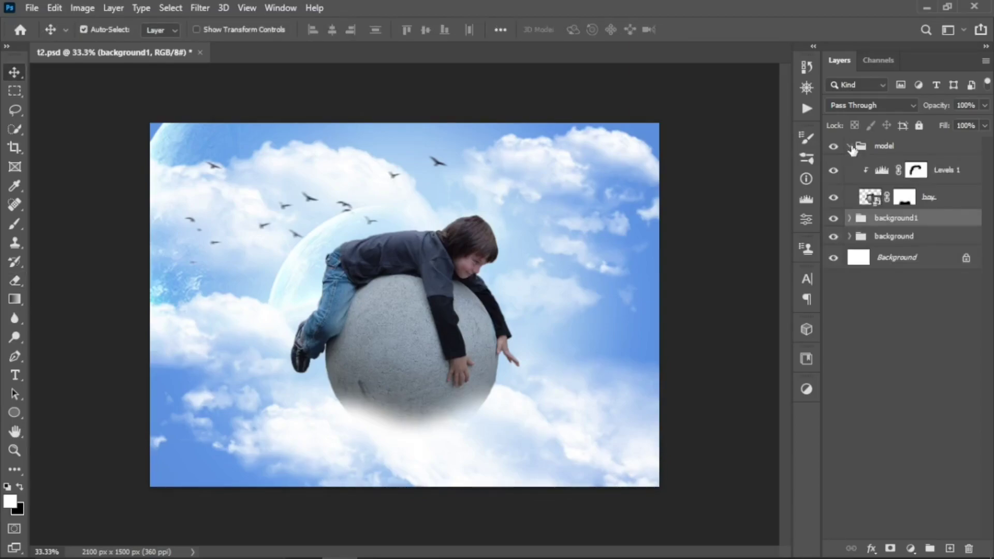
# Step: Scale the boy layer to about 113% with Free Transform
pyautogui.click(875, 199)
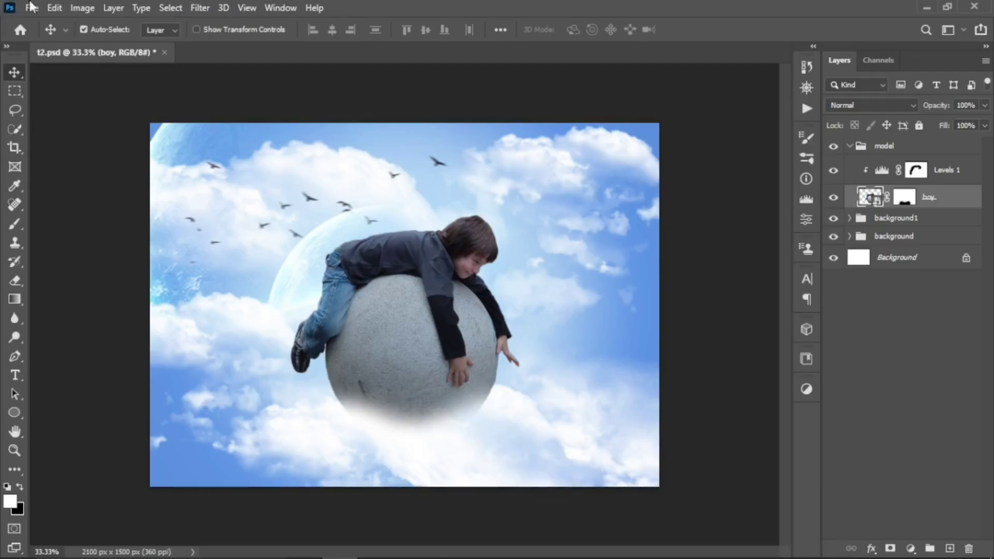
pyautogui.click(55, 7)
pyautogui.click(248, 317)
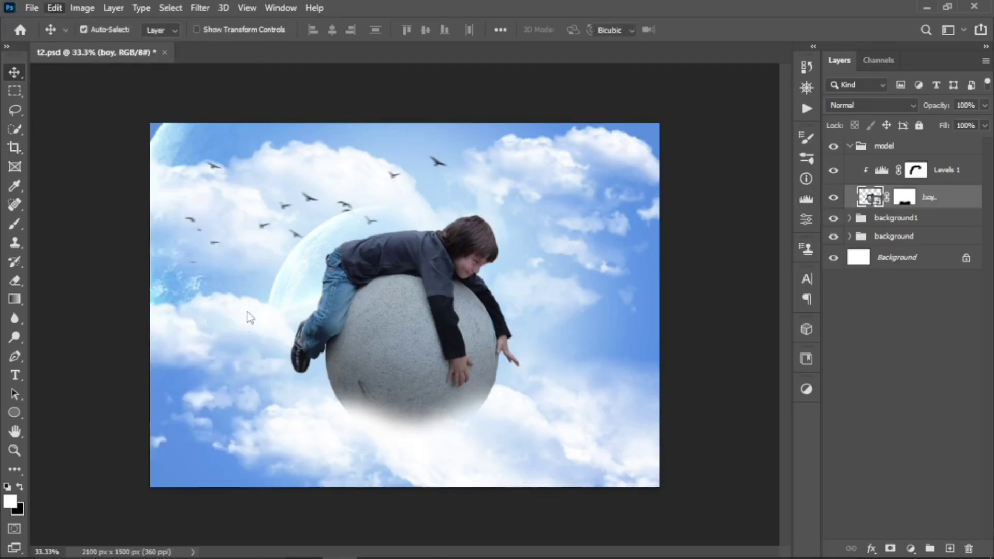
pyautogui.moveTo(521, 214); pyautogui.dragTo(551, 181)
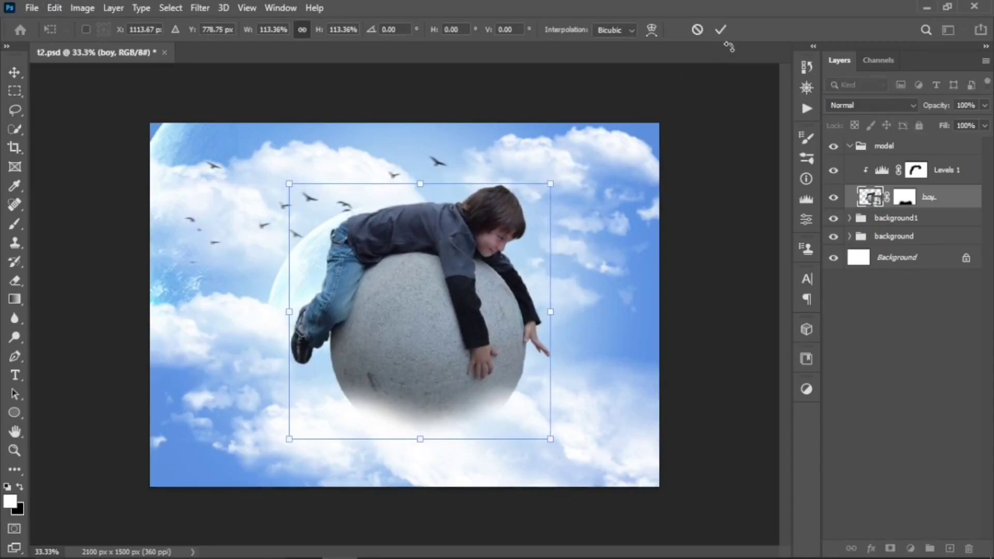
pyautogui.click(719, 31)
# Step: Convert the boy layer into a smart object
pyautogui.click(912, 197)
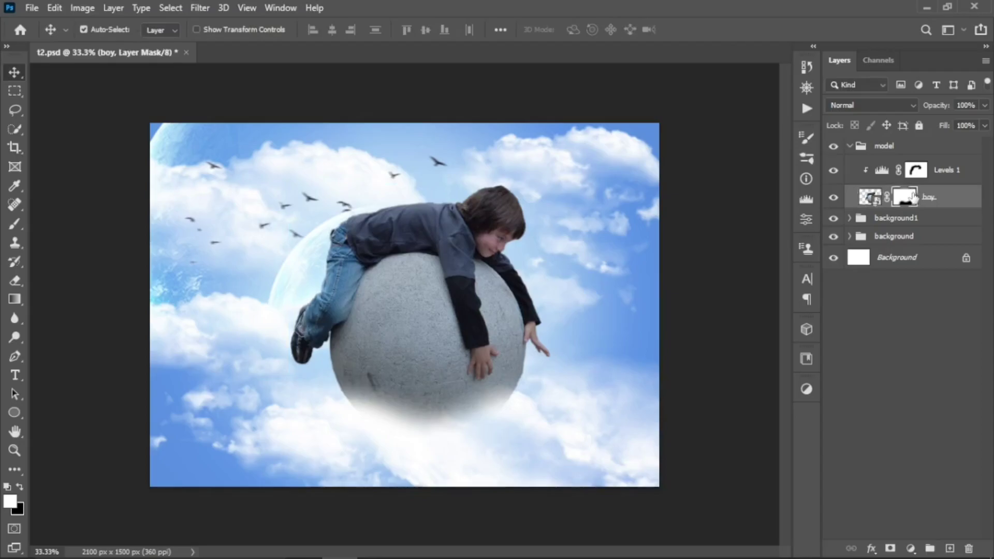
pyautogui.rightClick(927, 195)
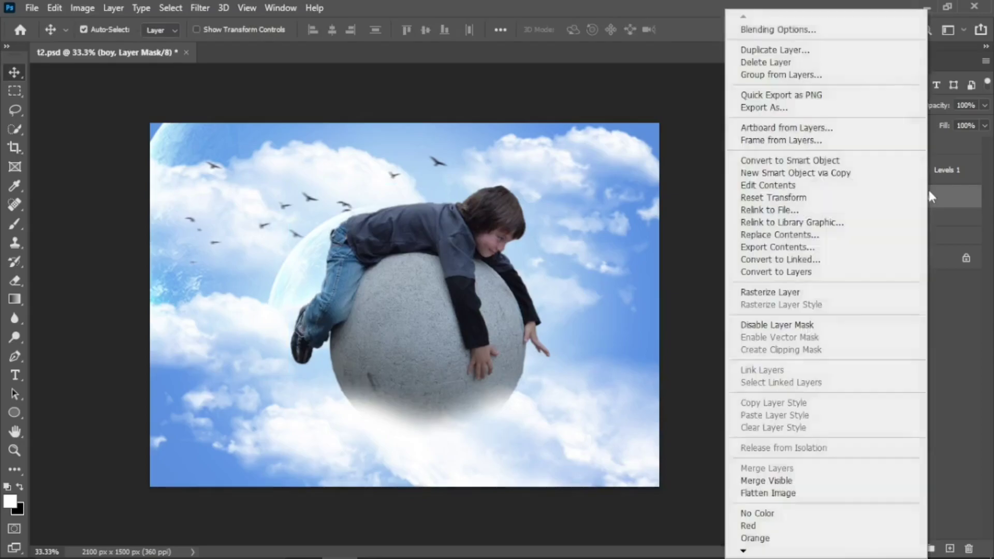
pyautogui.click(825, 160)
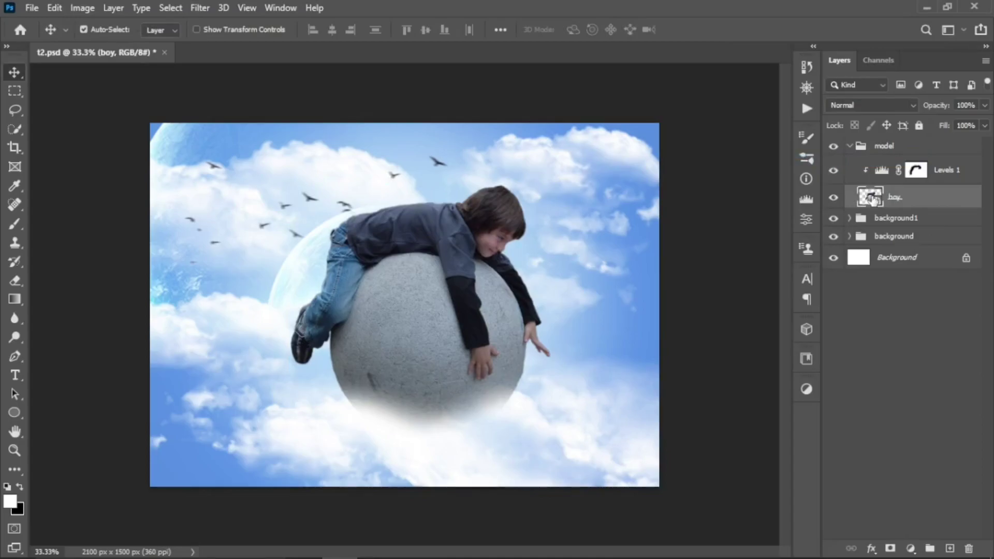
# Step: Quick-select the stone ball, leaving the boy's right hand out of the selection
pyautogui.press('w')
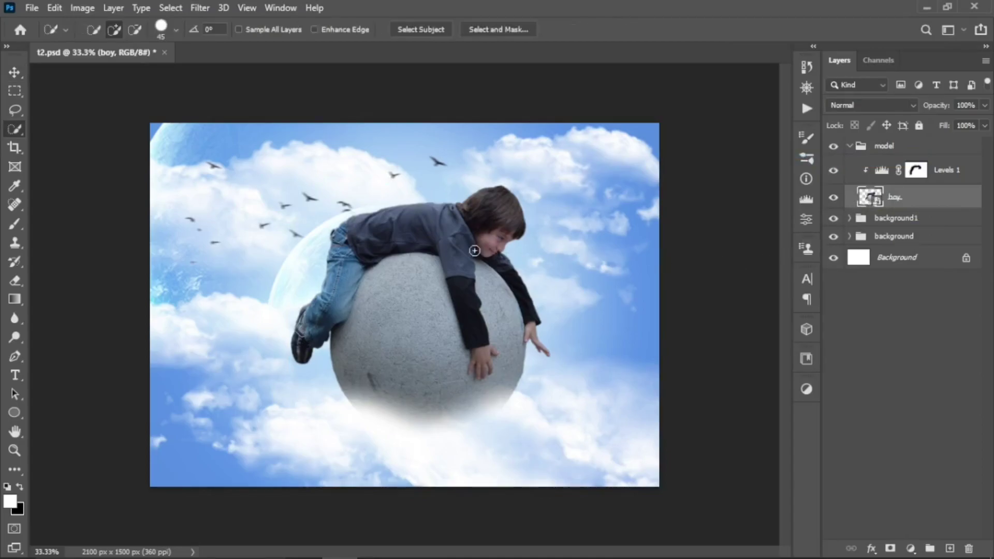
pyautogui.hotkey('ctrl', '+')
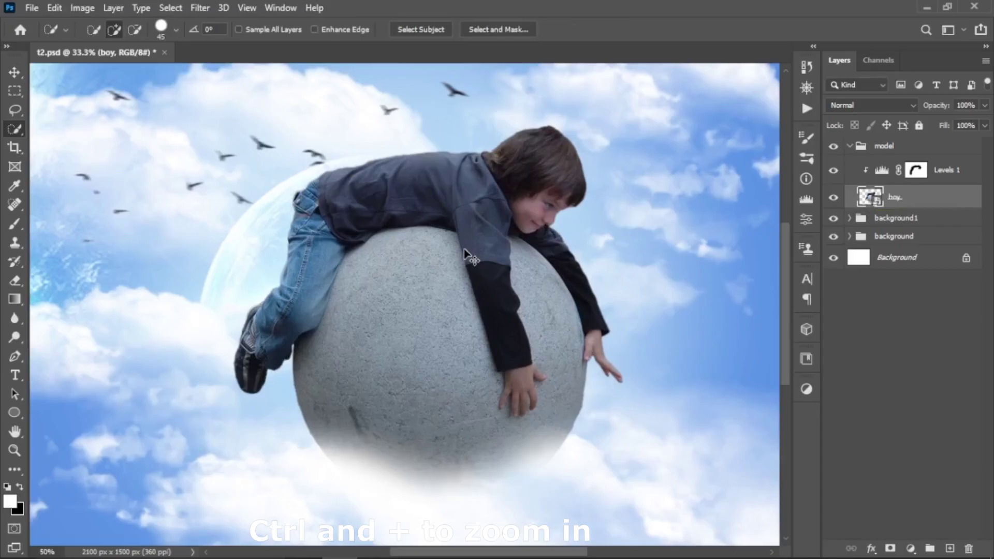
pyautogui.hotkey('ctrl', '+')
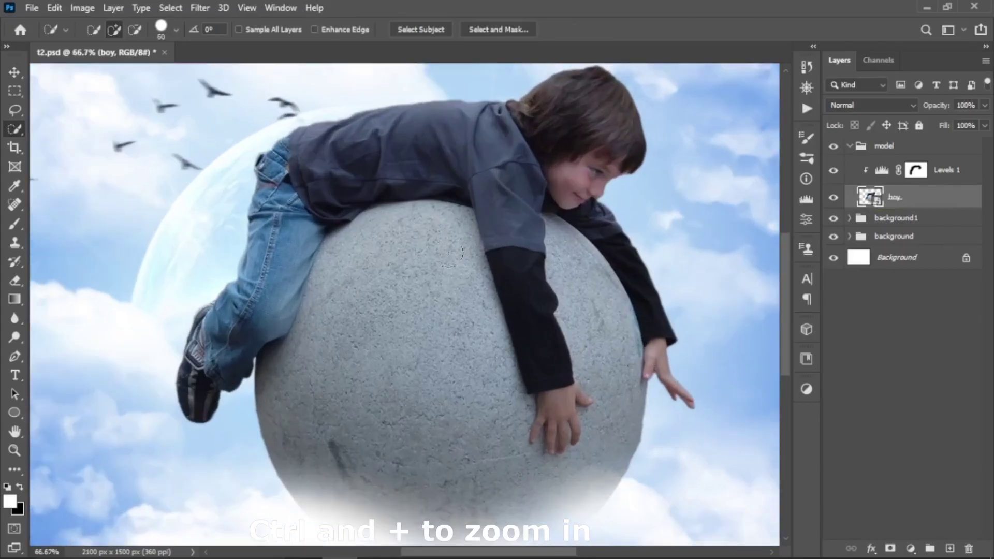
pyautogui.press(']')
pyautogui.press(']')
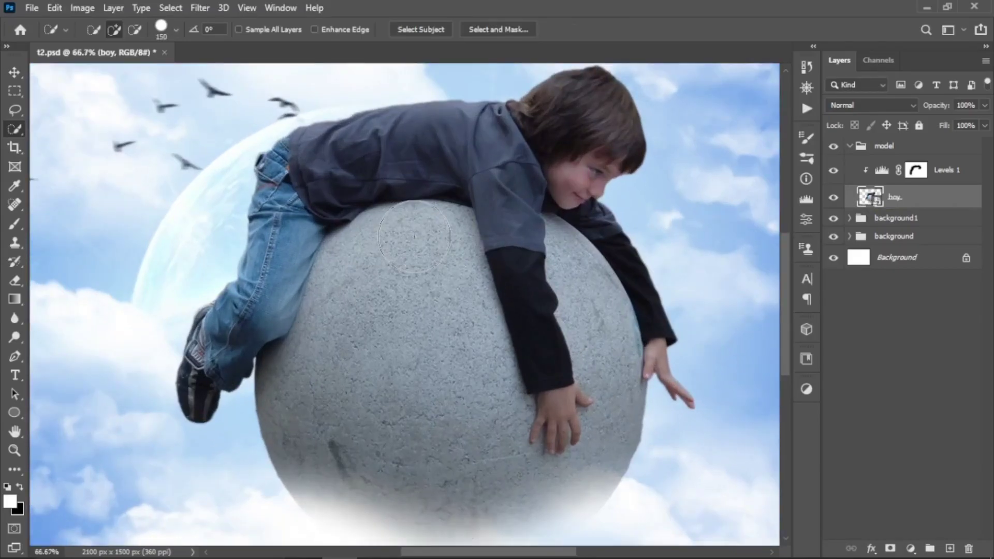
pyautogui.click(414, 238)
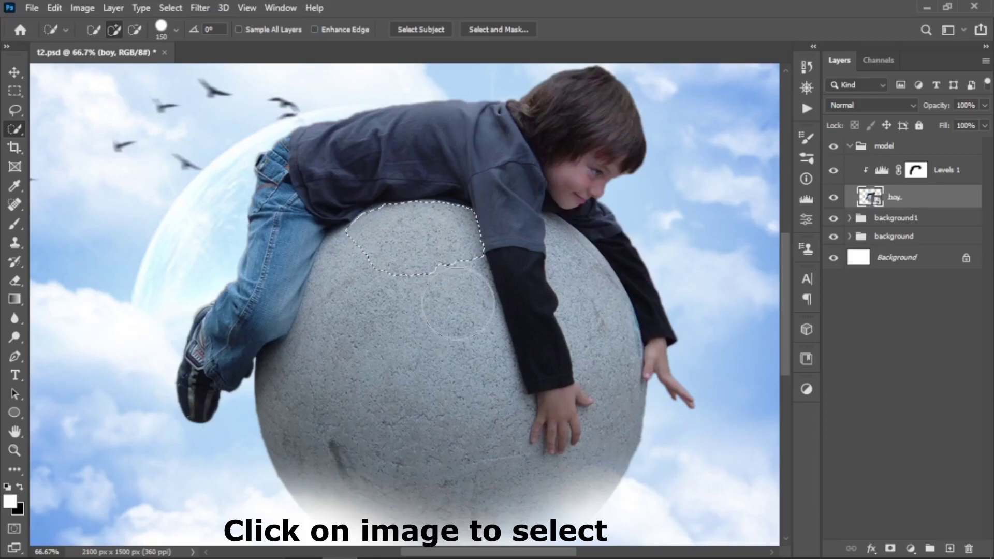
pyautogui.moveTo(441, 310); pyautogui.dragTo(493, 407)
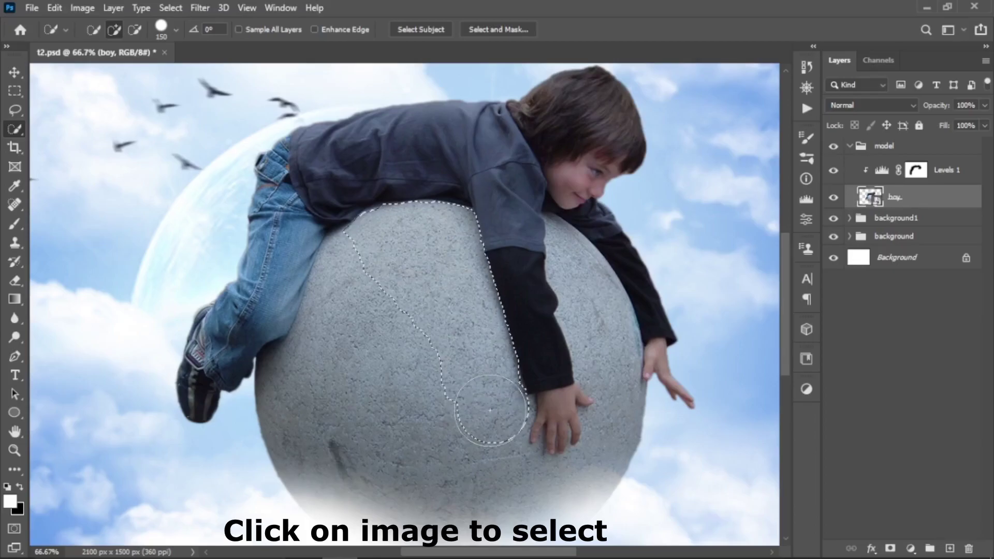
pyautogui.moveTo(493, 407); pyautogui.dragTo(487, 446)
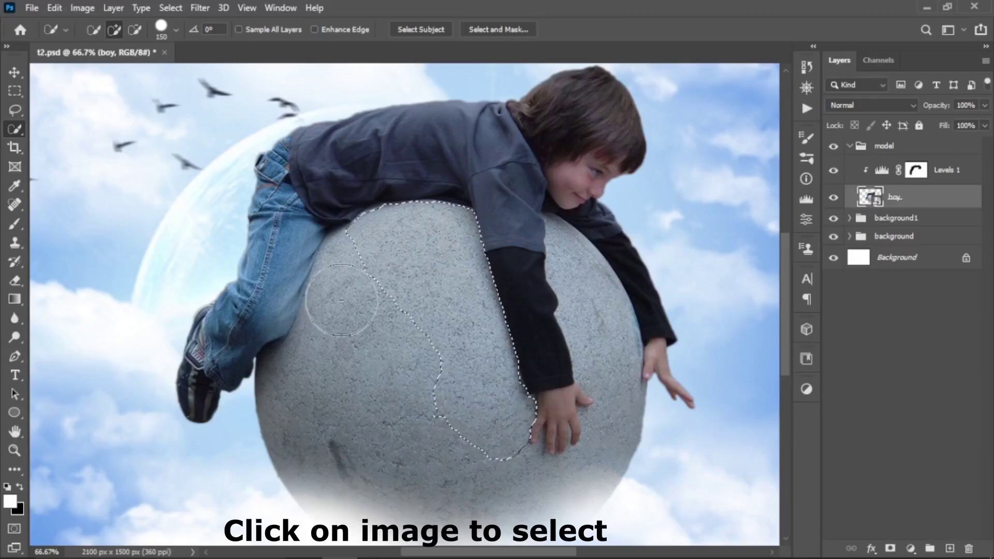
pyautogui.moveTo(340, 300); pyautogui.dragTo(356, 267)
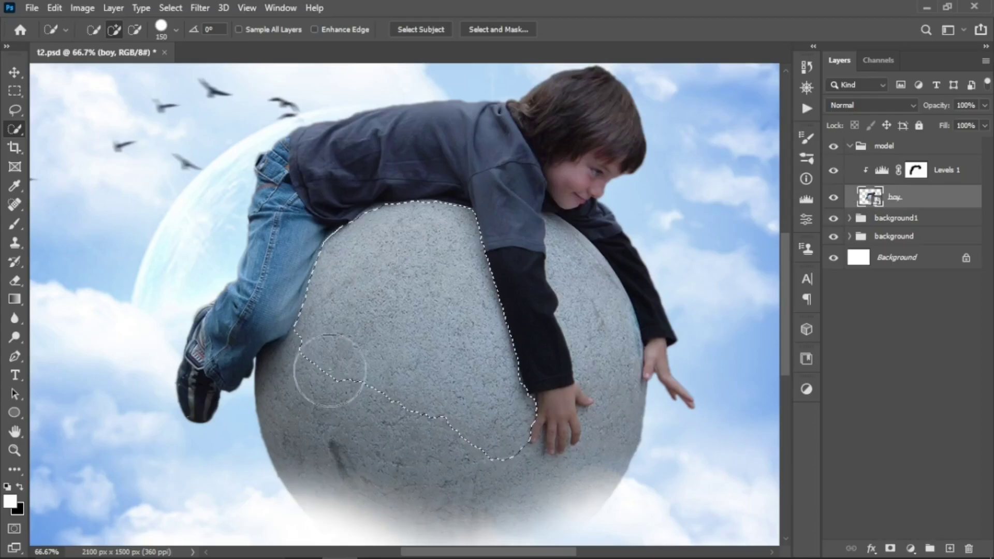
pyautogui.moveTo(329, 366); pyautogui.dragTo(328, 338)
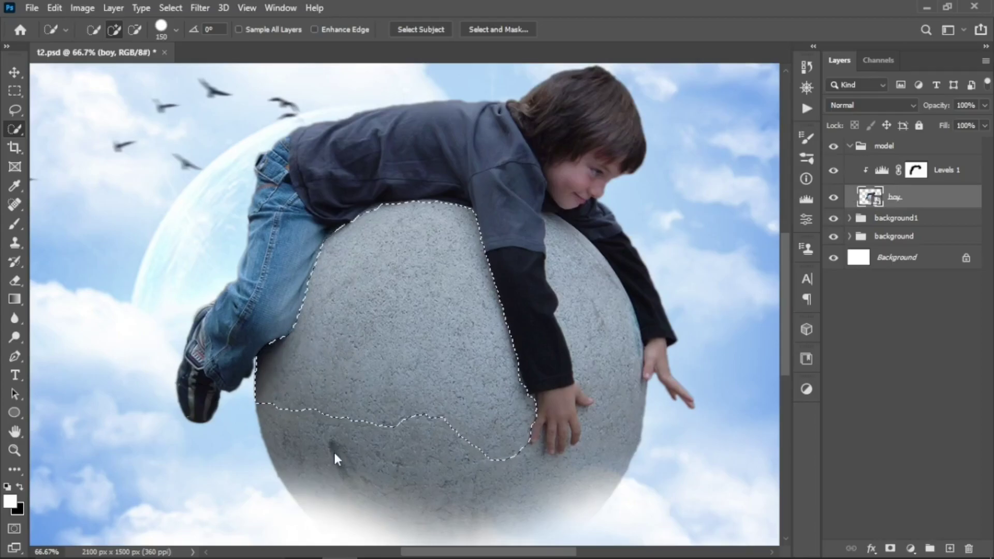
pyautogui.moveTo(333, 456); pyautogui.dragTo(412, 478)
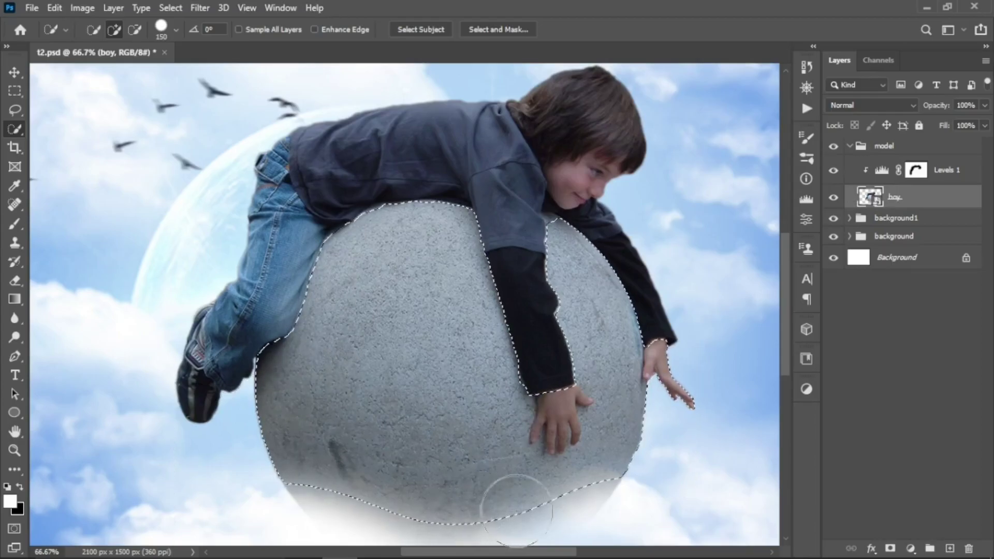
pyautogui.moveTo(471, 520); pyautogui.dragTo(533, 499)
pyautogui.moveTo(663, 357); pyautogui.dragTo(681, 375)
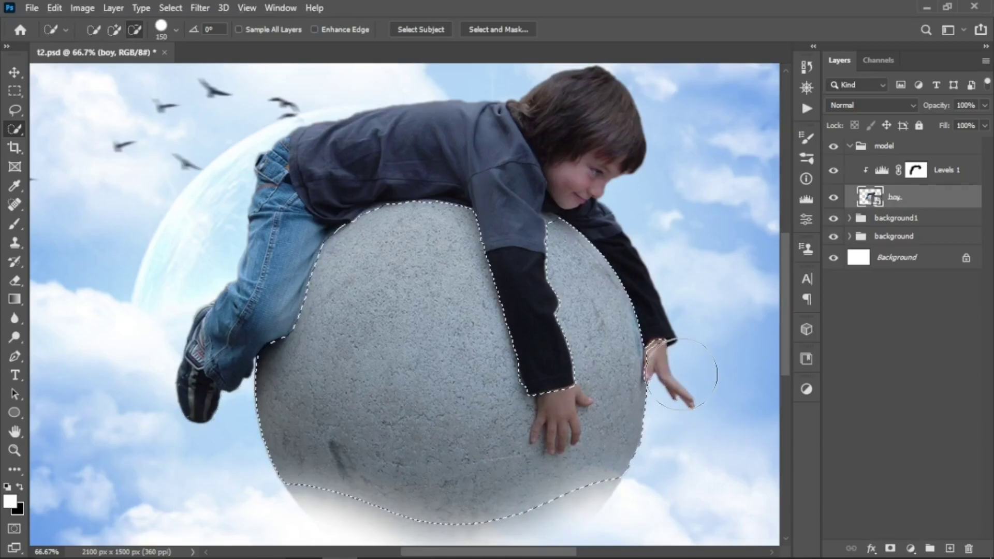
pyautogui.keyDown('alt'); pyautogui.click(670, 375); pyautogui.keyUp('alt')
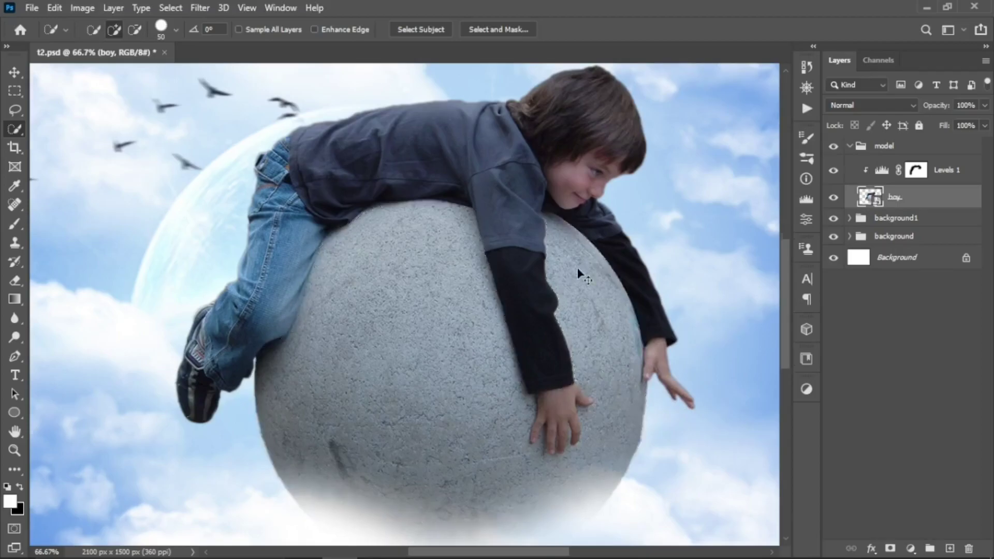
# Step: Refine the ball selection along the shoulder and subtract the boy's lower hand
pyautogui.scroll(1, 554, 223)
pyautogui.press('[')
pyautogui.press('[')
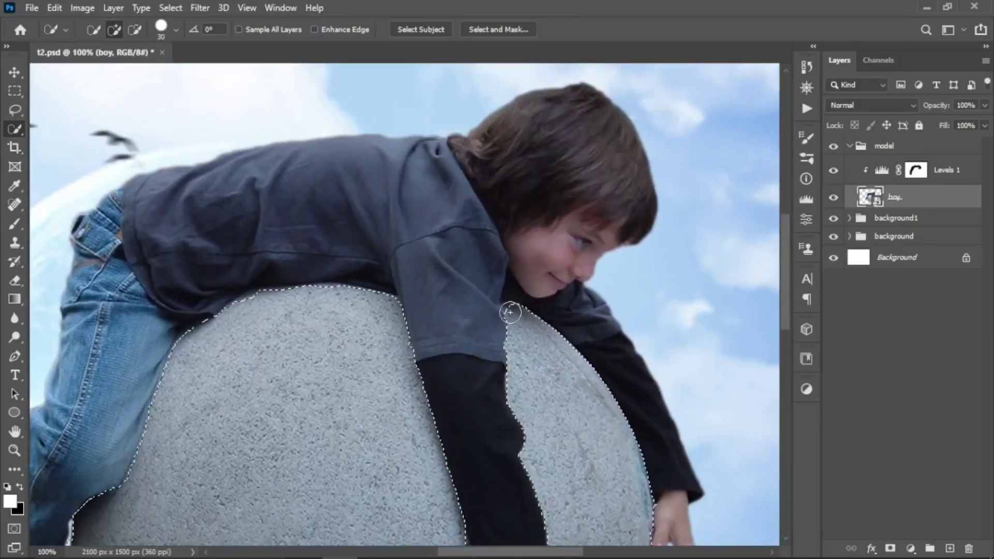
pyautogui.press('[')
pyautogui.press('[')
pyautogui.click(510, 307)
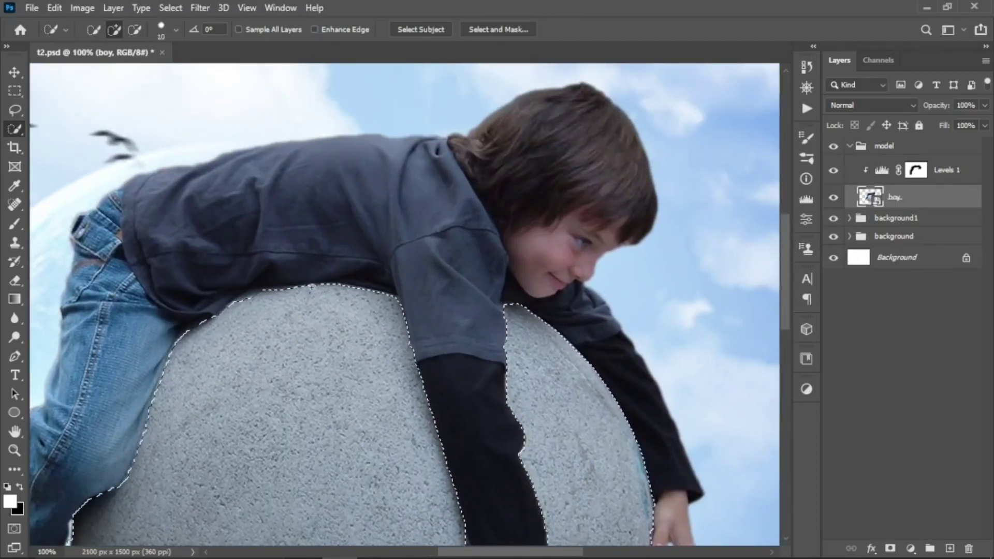
pyautogui.moveTo(243, 306); pyautogui.dragTo(205, 347)
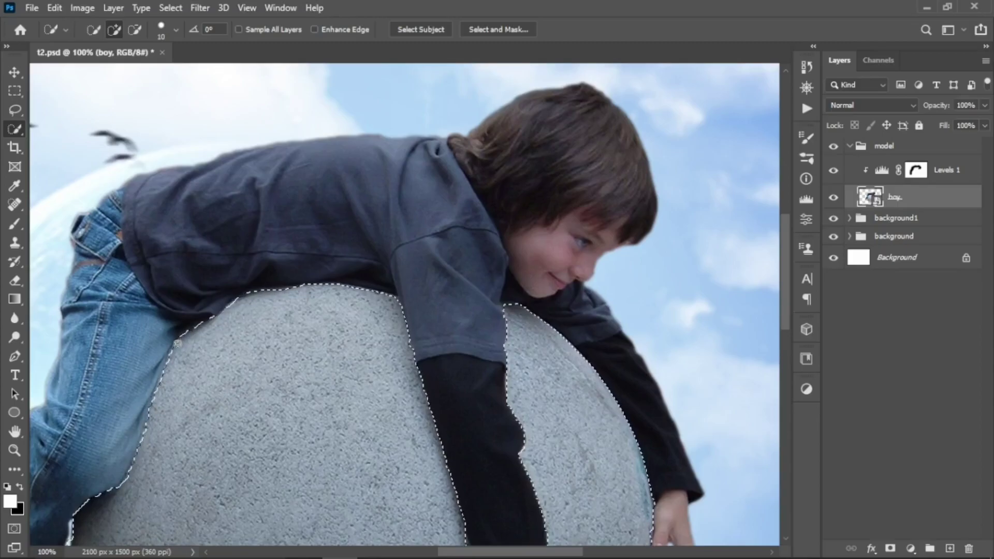
pyautogui.moveTo(466, 451); pyautogui.dragTo(526, 238)
pyautogui.moveTo(562, 433); pyautogui.dragTo(528, 388)
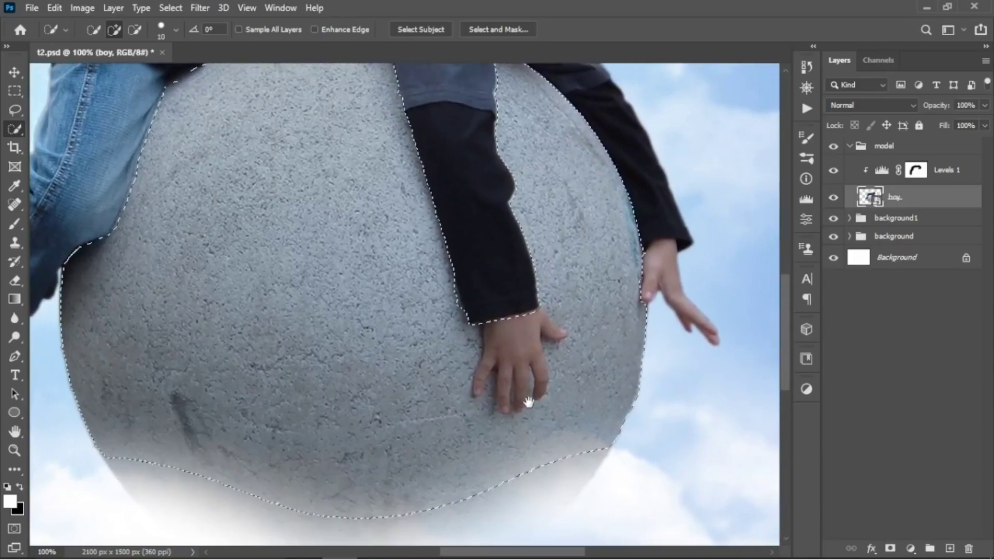
pyautogui.press(']')
pyautogui.press(']')
pyautogui.press(']')
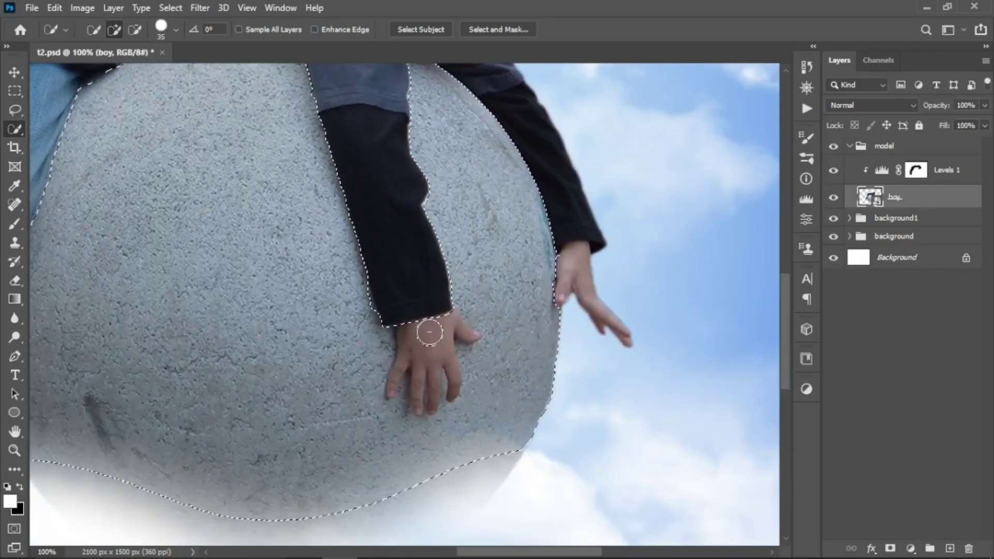
pyautogui.moveTo(429, 332)
pyautogui.mouseDown()
pyautogui.moveTo(446, 342)
pyautogui.moveTo(419, 373)
pyautogui.moveTo(460, 367)
pyautogui.mouseUp()
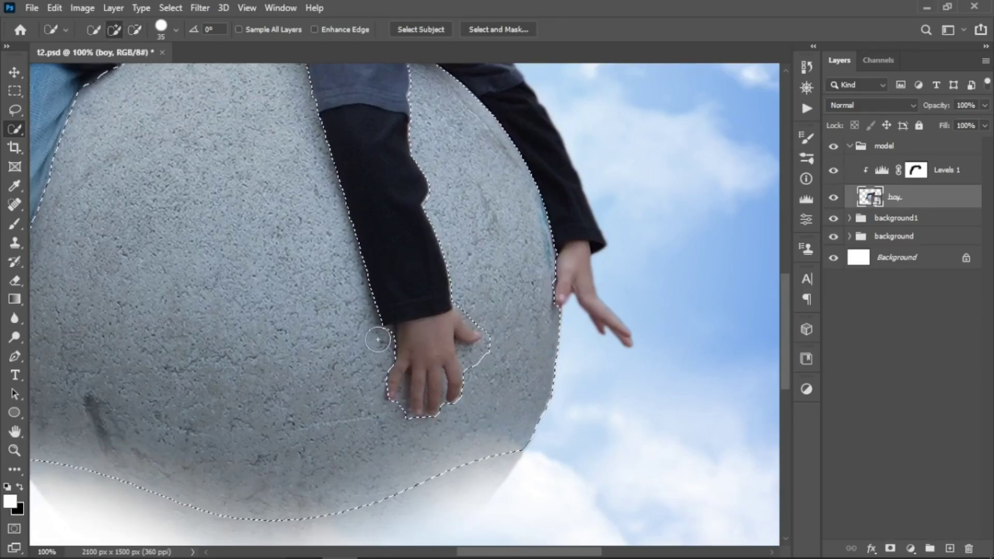
pyautogui.hotkey('ctrl', '+')
pyautogui.hotkey('ctrl', '+')
pyautogui.moveTo(393, 324); pyautogui.dragTo(418, 244)
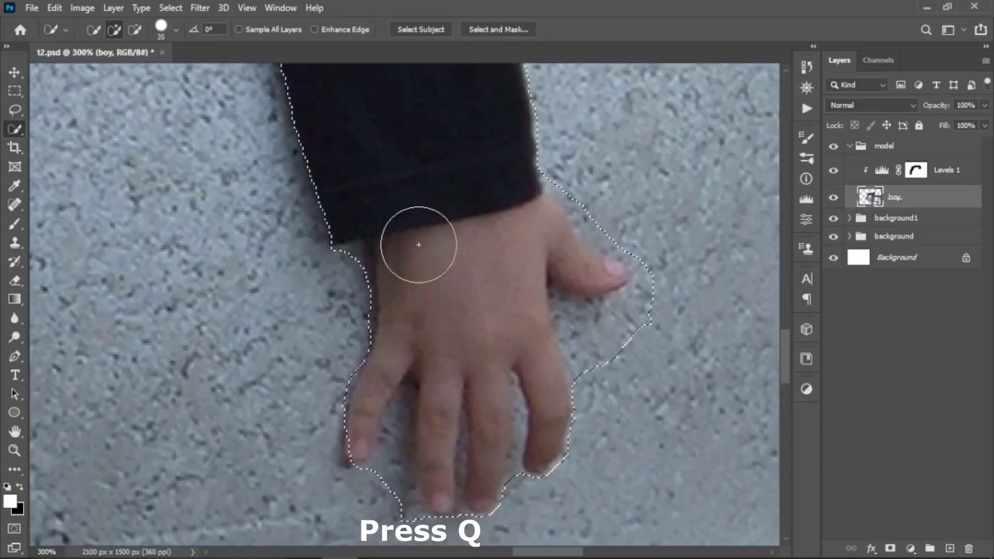
# Step: Enter Quick Mask and set up a small, hard-edged round brush
pyautogui.press('q')
pyautogui.press('b')
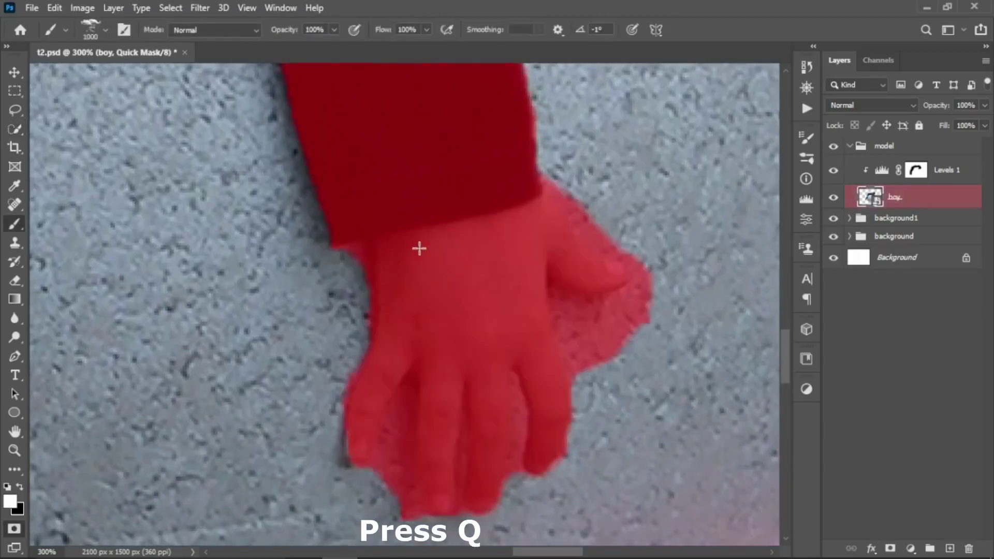
pyautogui.click(97, 30)
pyautogui.click(30, 164)
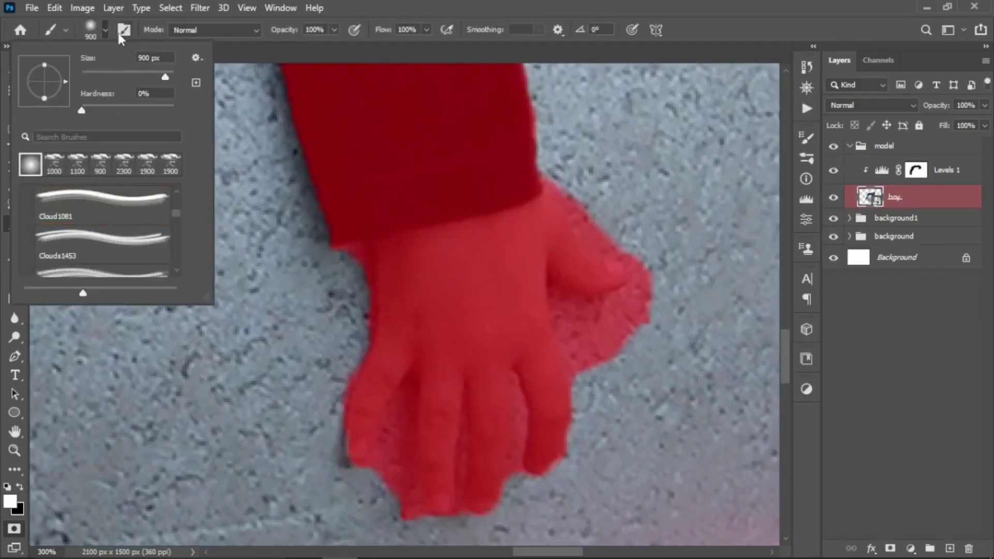
pyautogui.moveTo(81, 110); pyautogui.dragTo(187, 106)
pyautogui.press('Return')
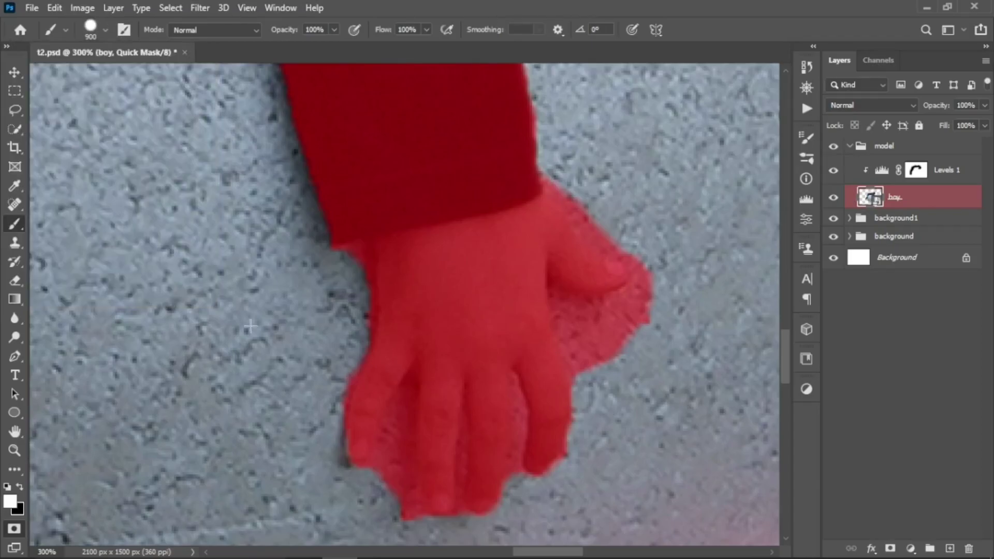
pyautogui.press('[')
pyautogui.press('[')
pyautogui.press('[')
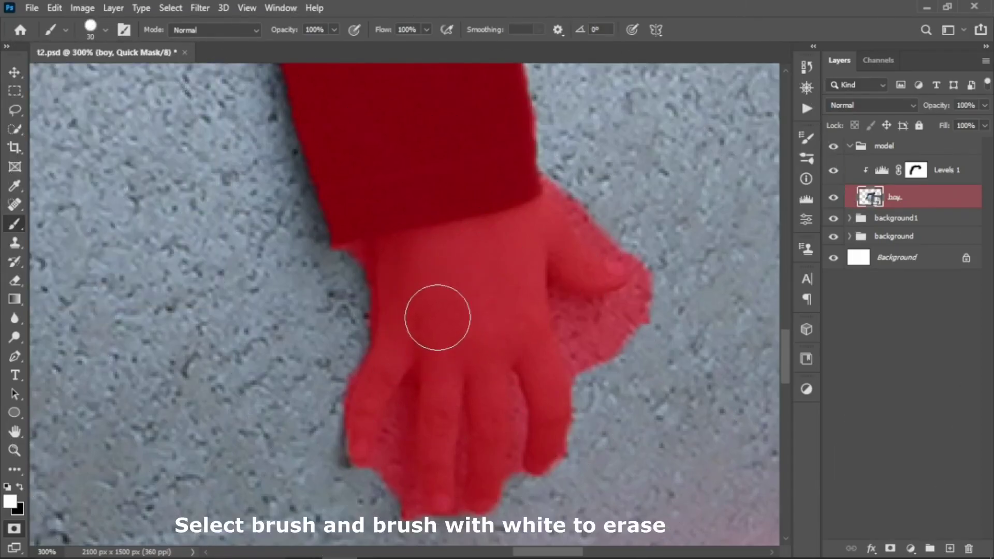
pyautogui.press(']')
# Step: Paint out mask spill along the hand's edge and between the fingers
pyautogui.moveTo(613, 338)
pyautogui.mouseDown()
pyautogui.moveTo(603, 194)
pyautogui.moveTo(669, 271)
pyautogui.mouseUp()
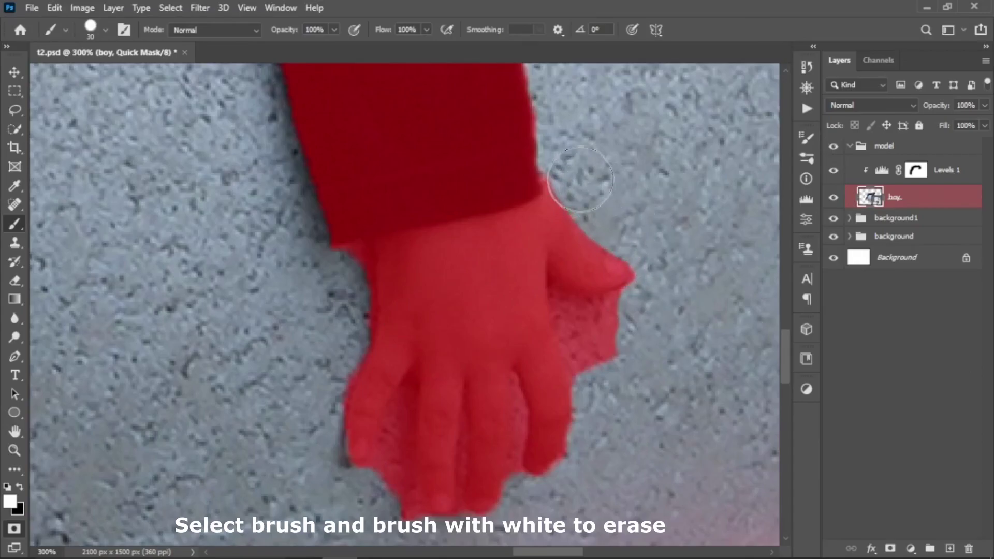
pyautogui.press('[')
pyautogui.press('[')
pyautogui.press('[')
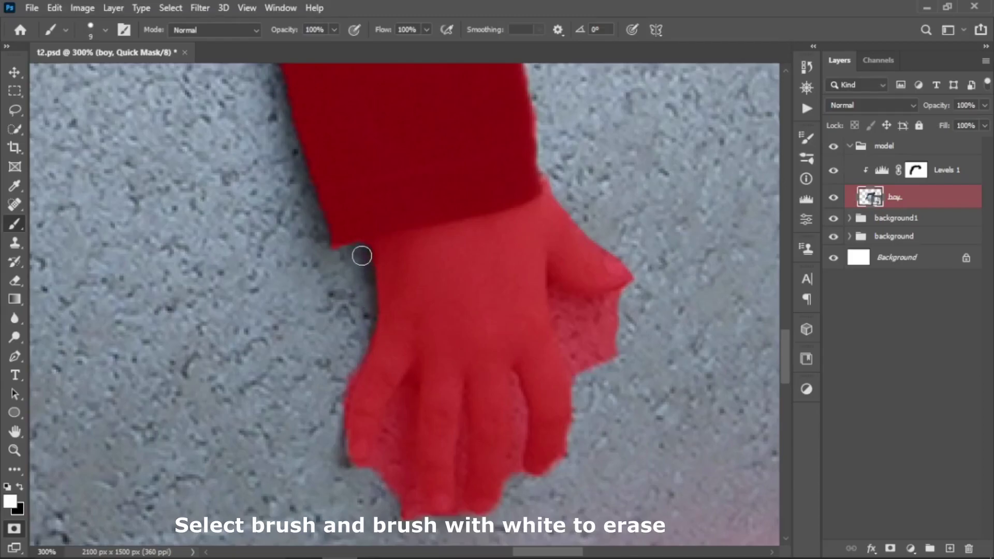
pyautogui.moveTo(398, 414); pyautogui.dragTo(379, 470)
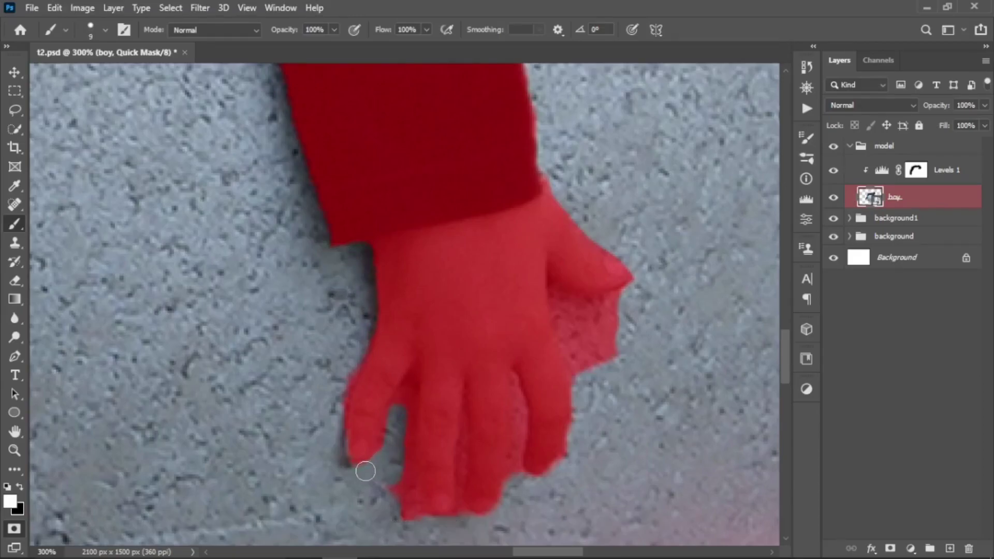
pyautogui.moveTo(403, 437); pyautogui.dragTo(398, 497)
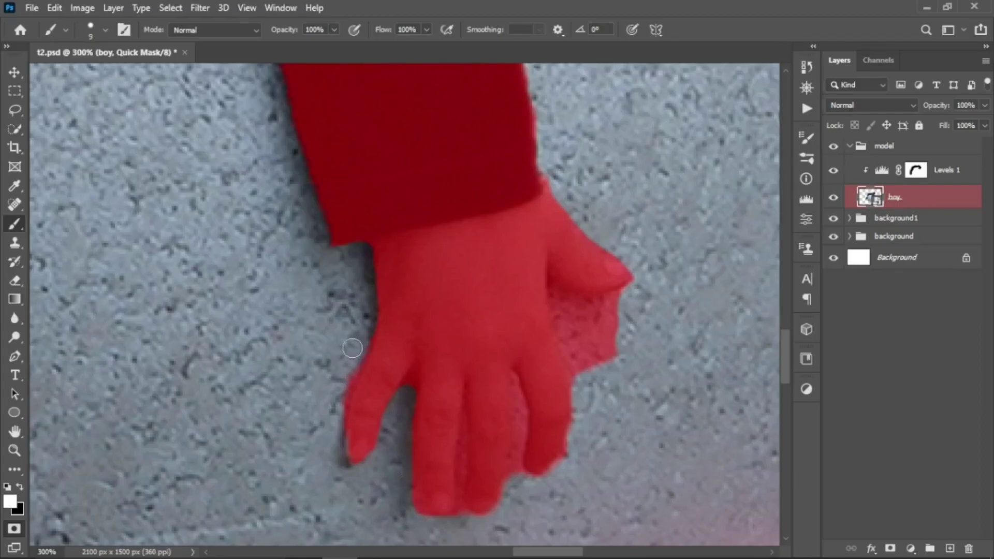
pyautogui.moveTo(595, 347)
pyautogui.mouseDown()
pyautogui.moveTo(573, 326)
pyautogui.moveTo(600, 341)
pyautogui.moveTo(616, 305)
pyautogui.moveTo(592, 311)
pyautogui.moveTo(559, 298)
pyautogui.mouseUp()
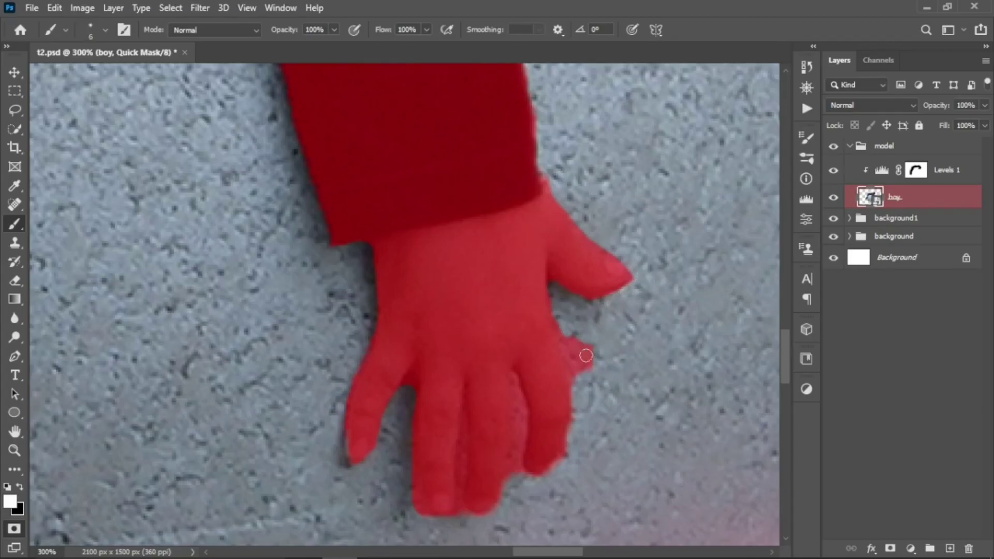
pyautogui.moveTo(586, 356); pyautogui.dragTo(588, 371)
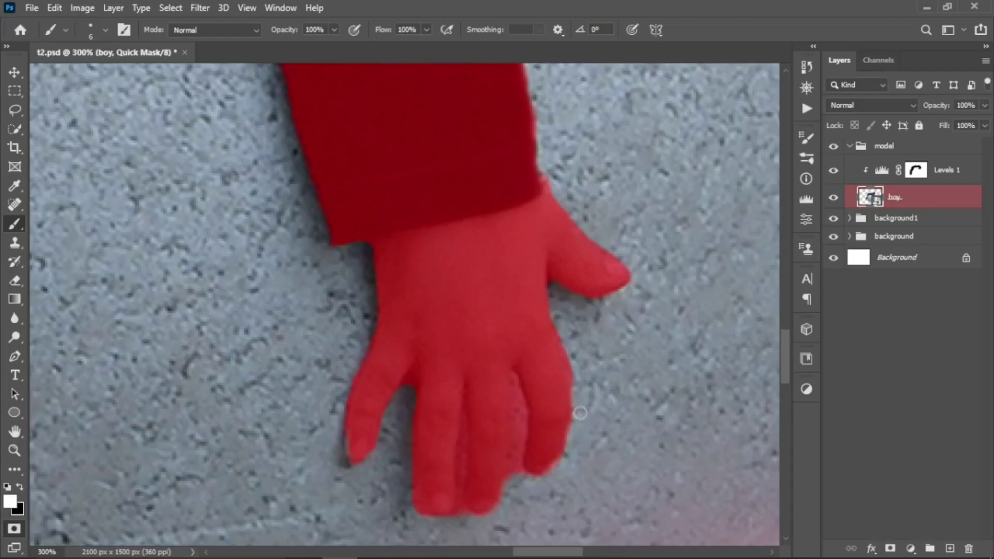
pyautogui.press('[')
pyautogui.moveTo(518, 394); pyautogui.dragTo(518, 474)
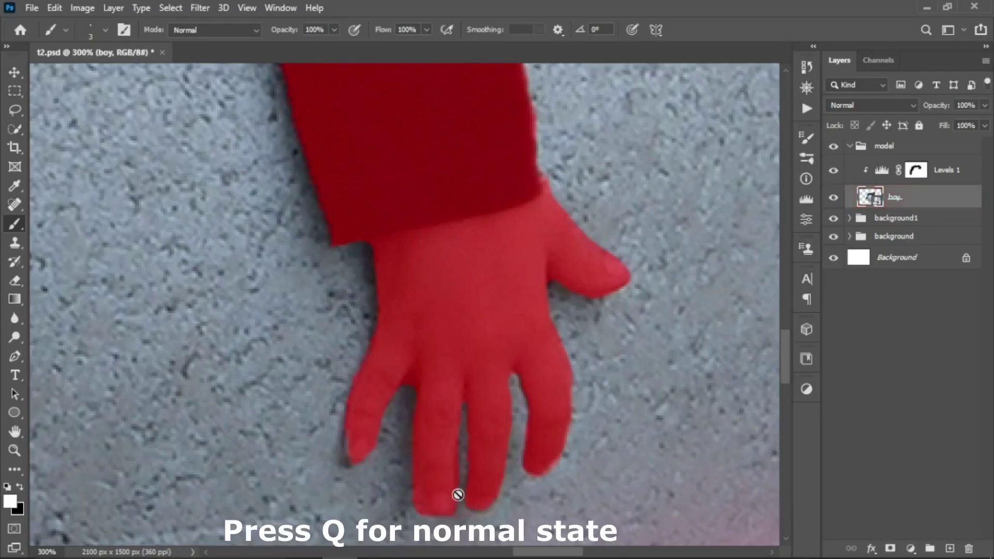
pyautogui.press('q')
pyautogui.press('q')
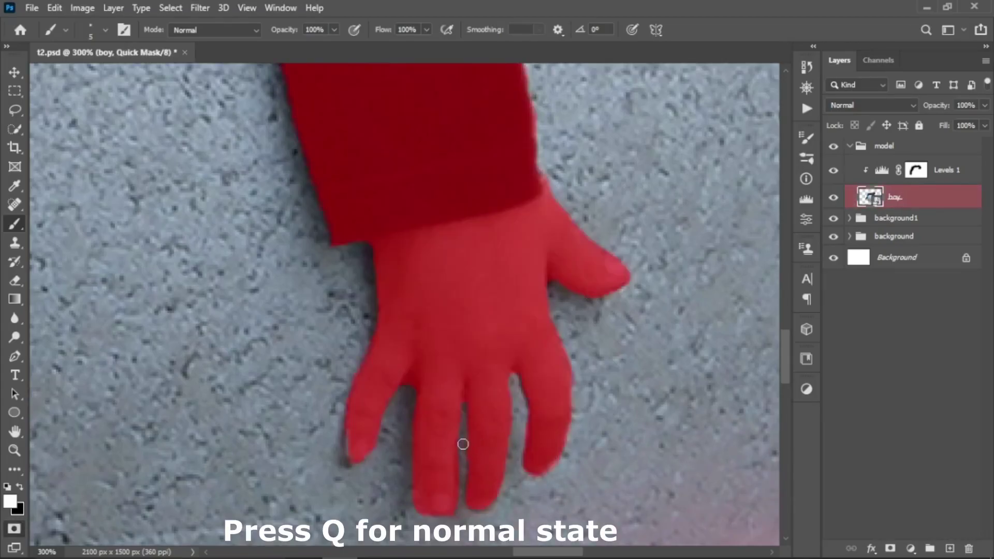
# Step: Trim the mask edge on the middle finger, exit Quick Mask and zoom out to the full composition
pyautogui.scroll(1, 463, 444)
pyautogui.scroll(1, 464, 445)
pyautogui.scroll(1, 471, 414)
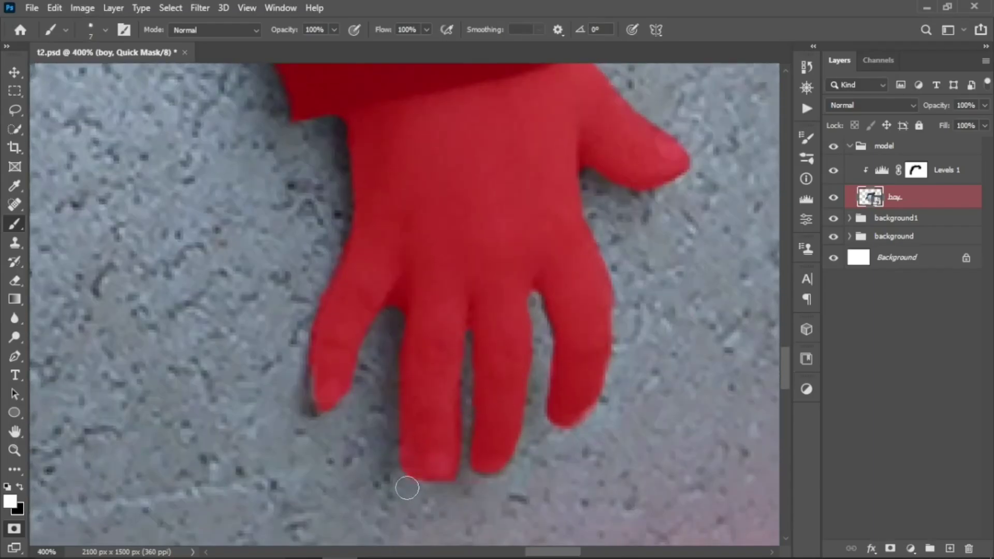
pyautogui.press('q')
pyautogui.press('q')
pyautogui.press(']')
pyautogui.press(']')
pyautogui.press(']')
pyautogui.moveTo(409, 483); pyautogui.dragTo(386, 418)
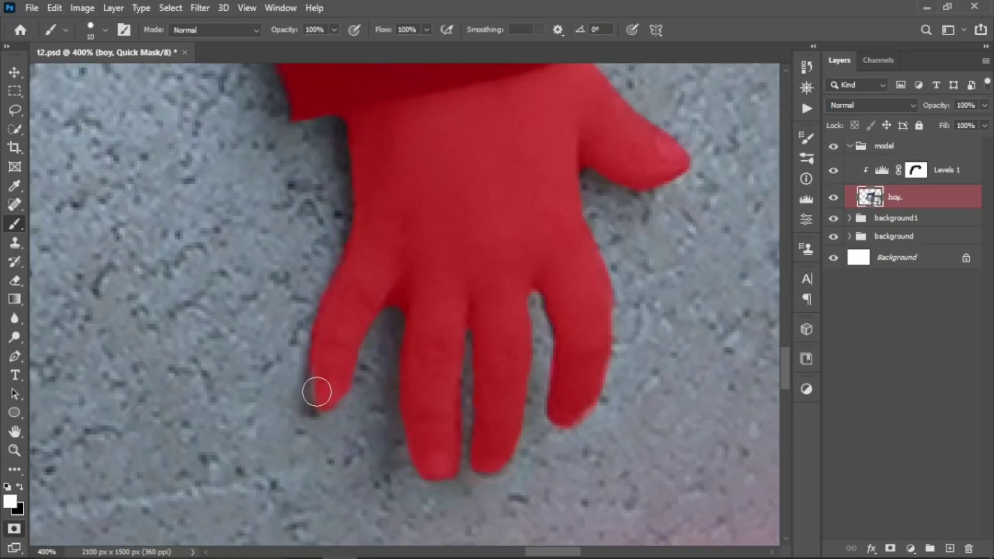
pyautogui.press('x')
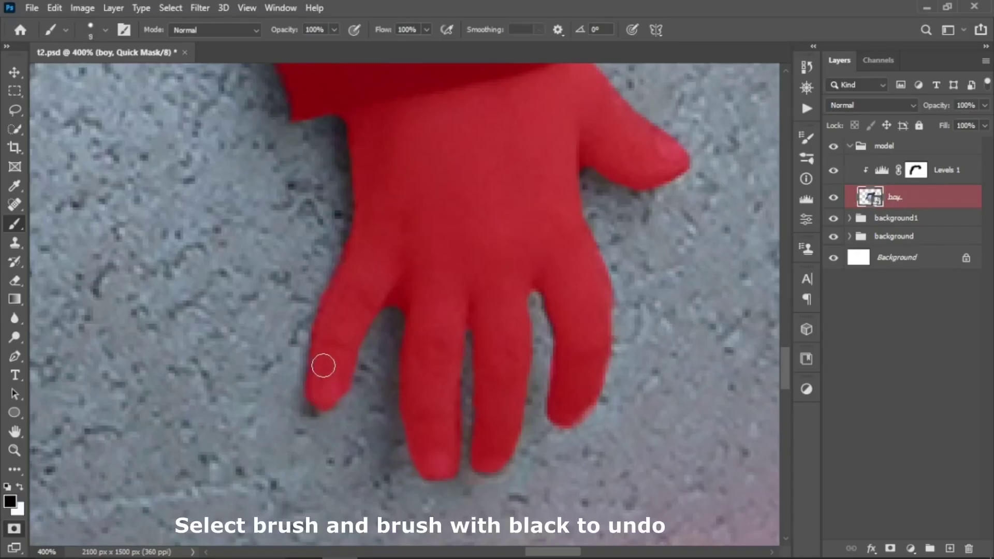
pyautogui.press('q')
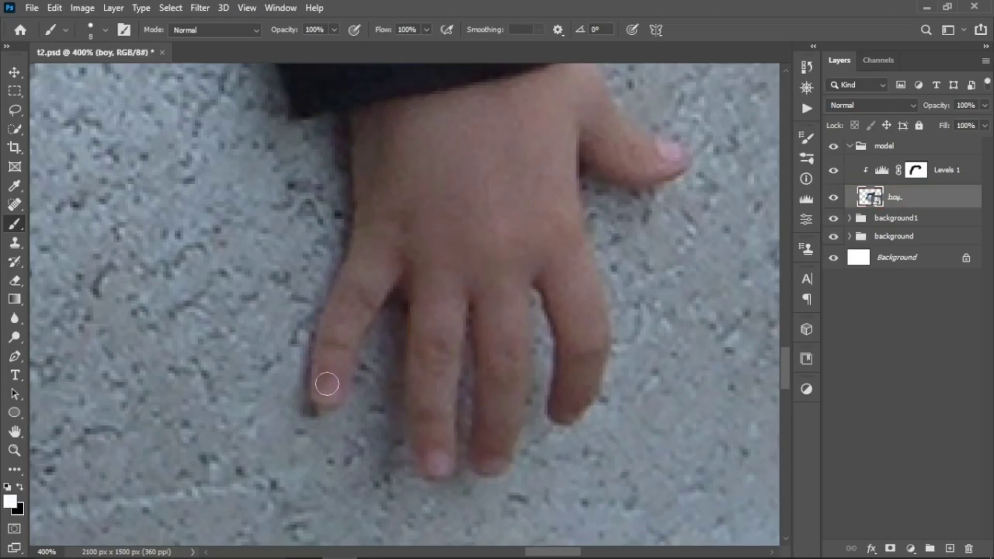
pyautogui.press('q')
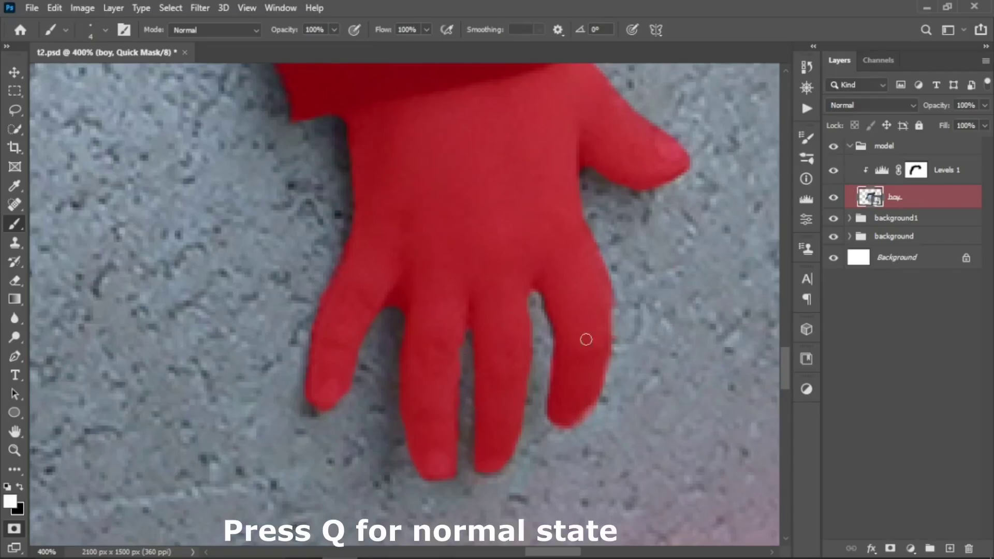
pyautogui.press('q')
pyautogui.hotkey('ctrl', '-')
pyautogui.hotkey('ctrl', '-')
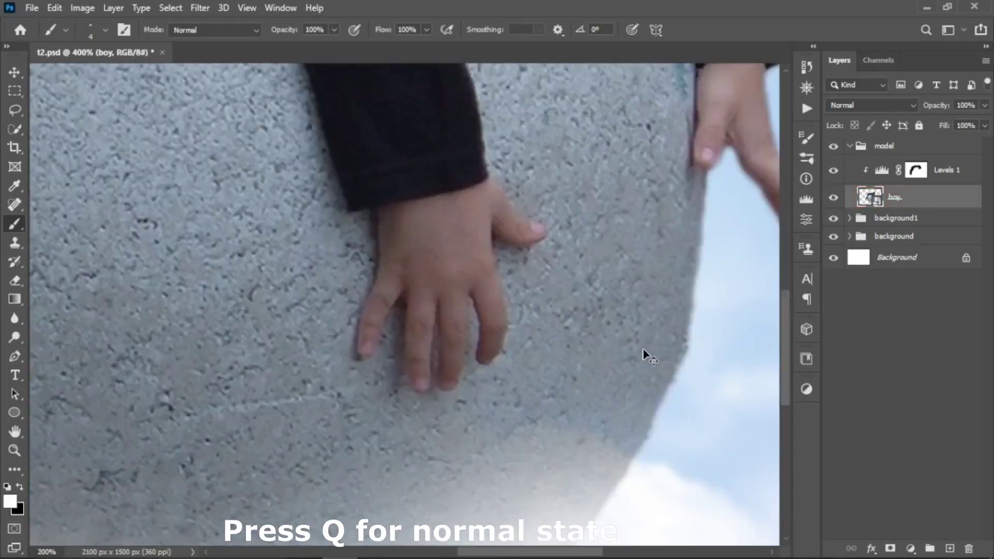
pyautogui.hotkey('ctrl', '-')
pyautogui.hotkey('ctrl', '-')
pyautogui.hotkey('ctrl', '-')
pyautogui.hotkey('ctrl', '-')
pyautogui.hotkey('ctrl', '-')
# Step: Check the sphere selection in Quick Mask, copy it to Layer 1, and move Layer 1 above Levels 1
pyautogui.hotkey('ctrl', '+')
pyautogui.hotkey('ctrl', '+')
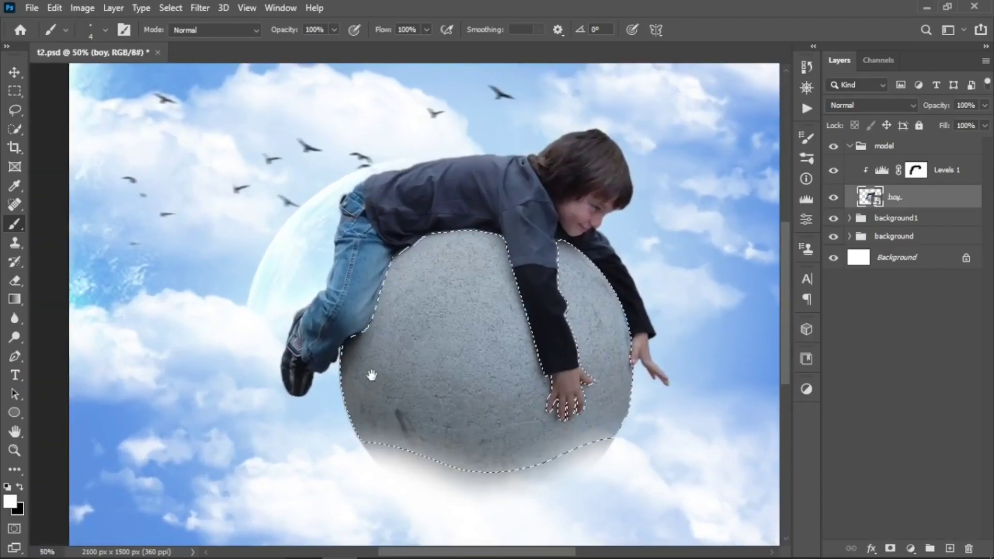
pyautogui.moveTo(371, 373)
pyautogui.mouseDown()
pyautogui.moveTo(314, 372)
pyautogui.moveTo(311, 350)
pyautogui.mouseUp()
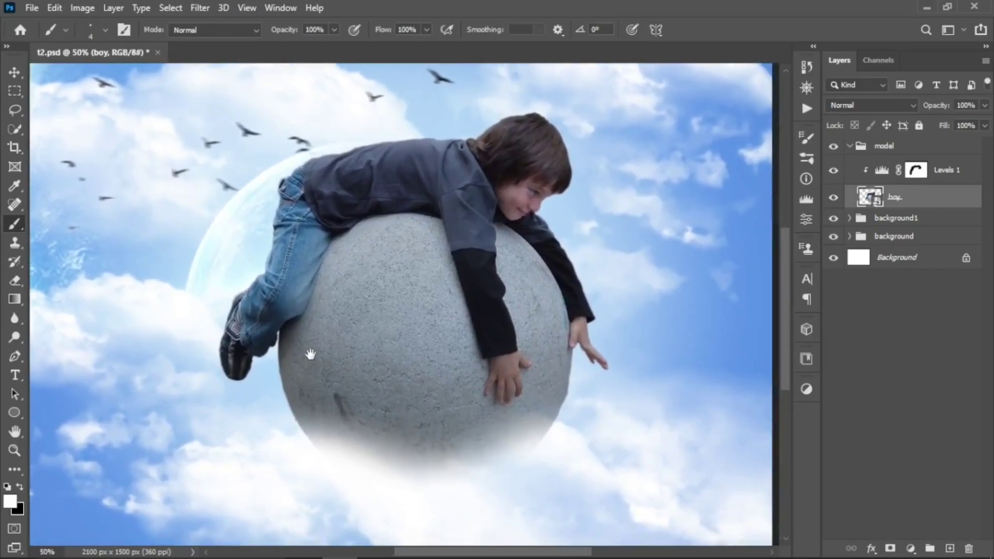
pyautogui.press('q')
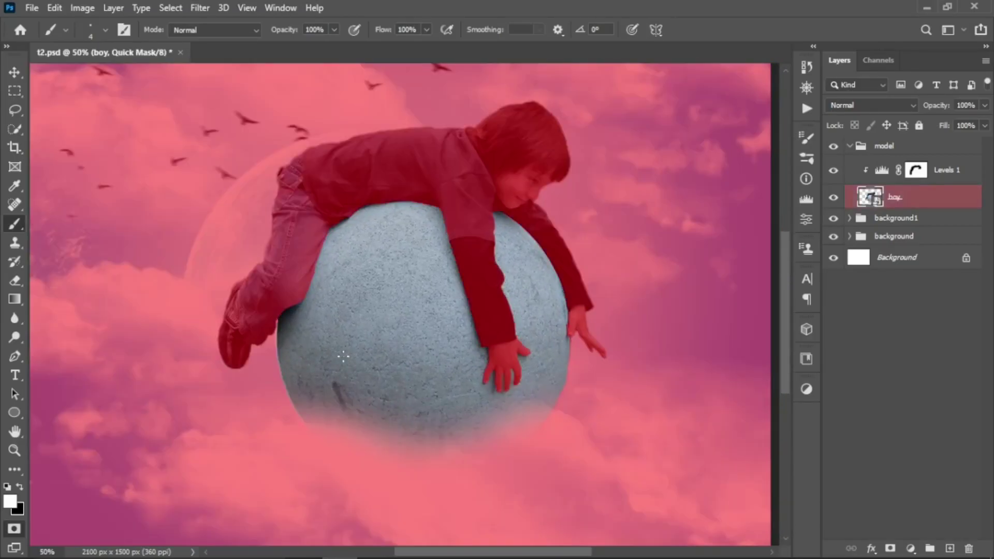
pyautogui.press('q')
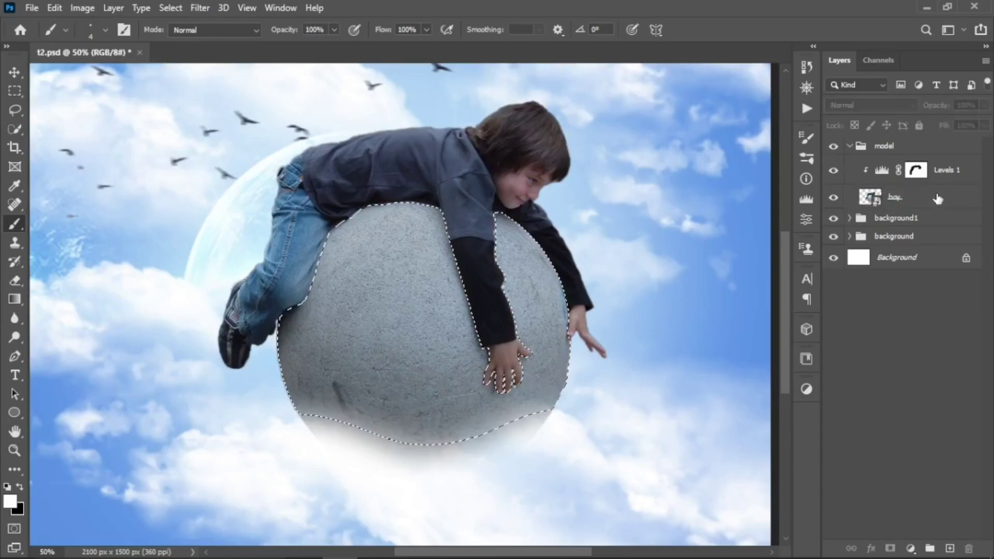
pyautogui.hotkey('ctrl', 'j')
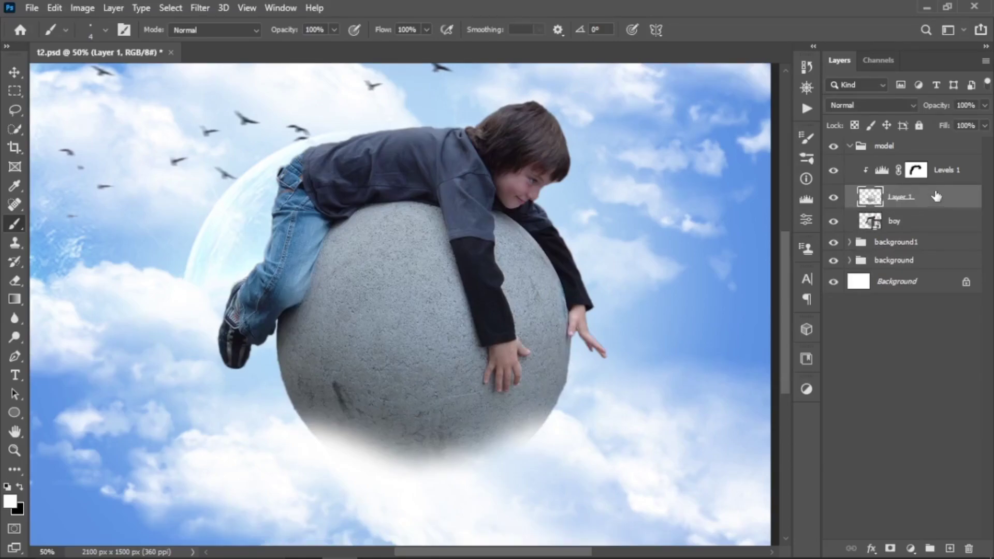
pyautogui.moveTo(936, 196); pyautogui.dragTo(932, 161)
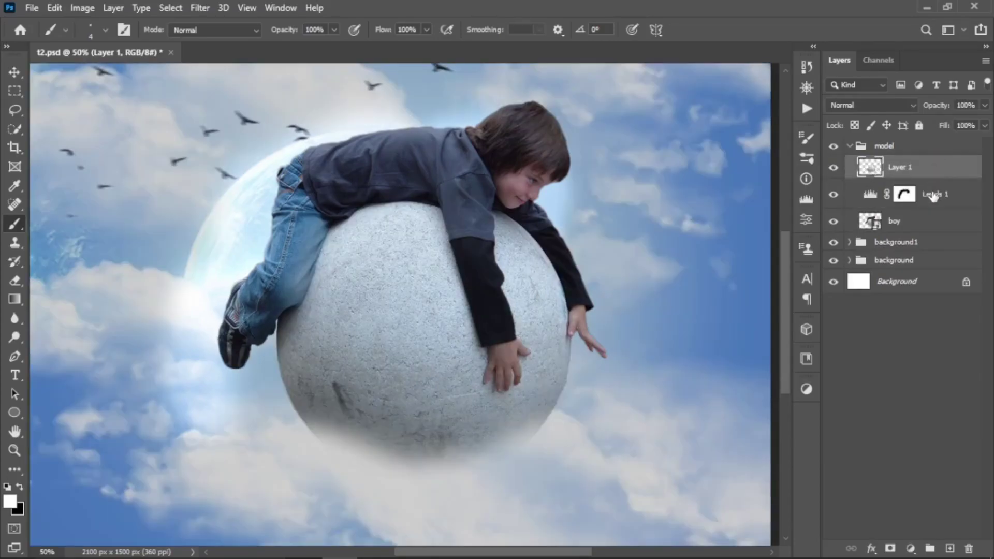
# Step: Clip Levels 1 to the sphere layer, then toggle the boy and sphere layers to inspect
pyautogui.click(933, 195)
pyautogui.rightClick(933, 193)
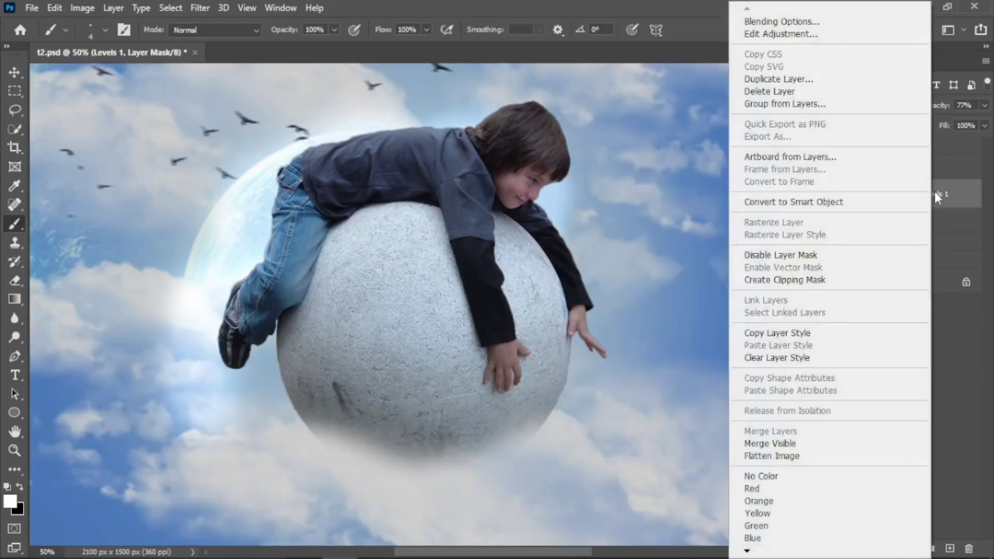
pyautogui.click(798, 280)
pyautogui.click(840, 221)
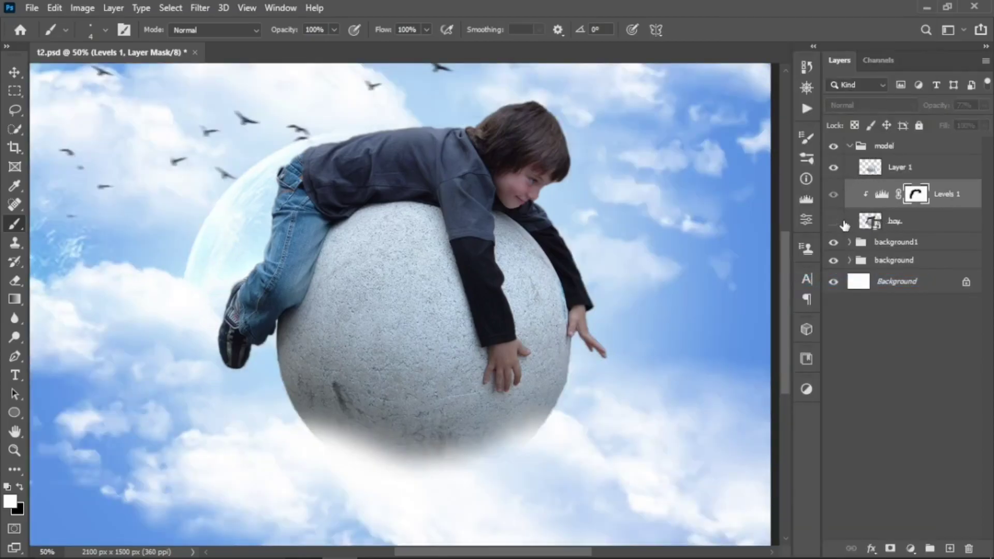
pyautogui.click(834, 168)
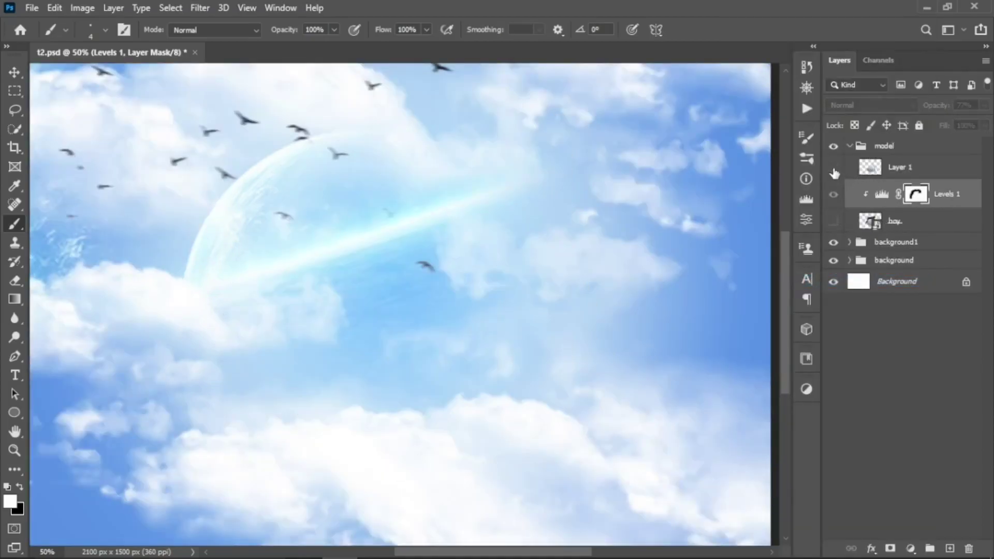
pyautogui.click(834, 168)
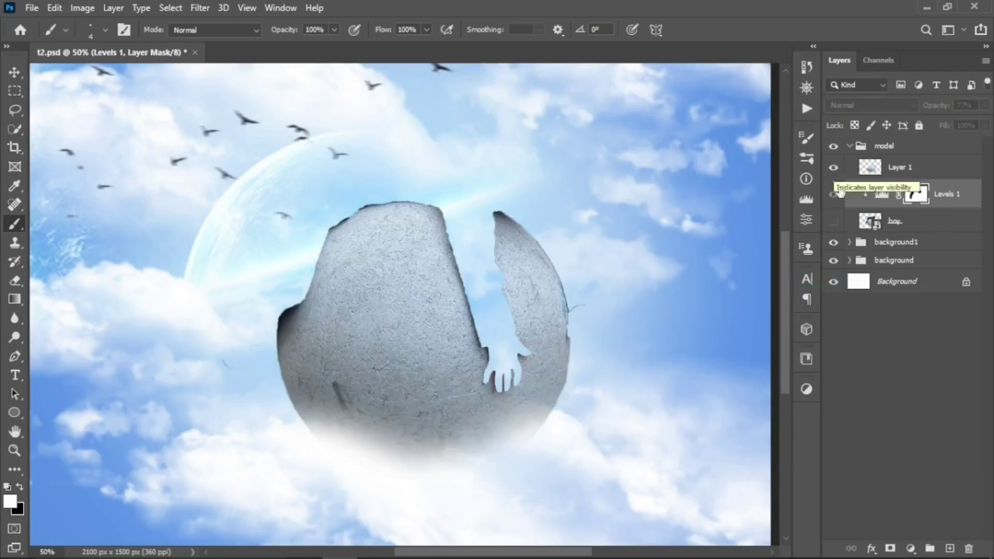
pyautogui.click(834, 221)
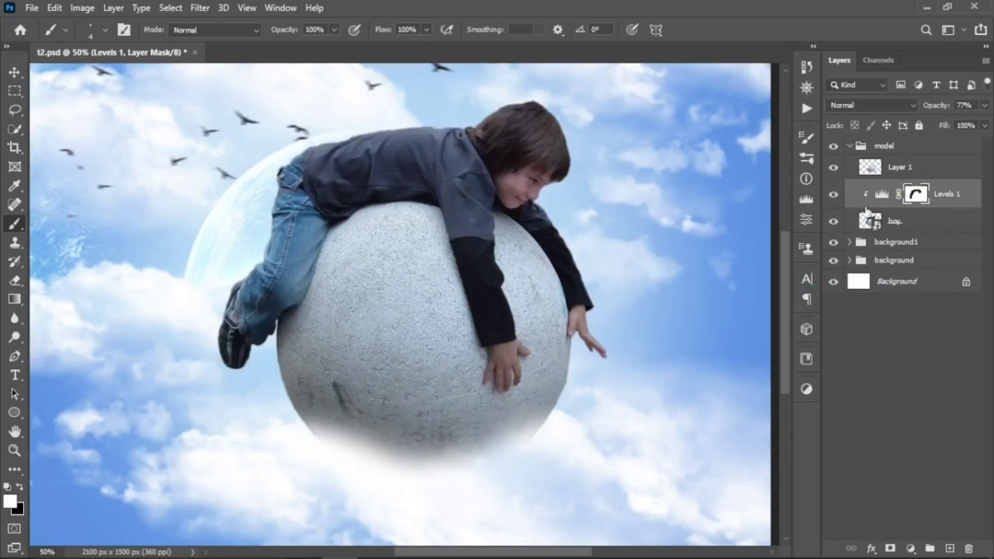
# Step: Convert the copied sphere Layer 1 into a Smart Object
pyautogui.click(899, 170)
pyautogui.rightClick(928, 160)
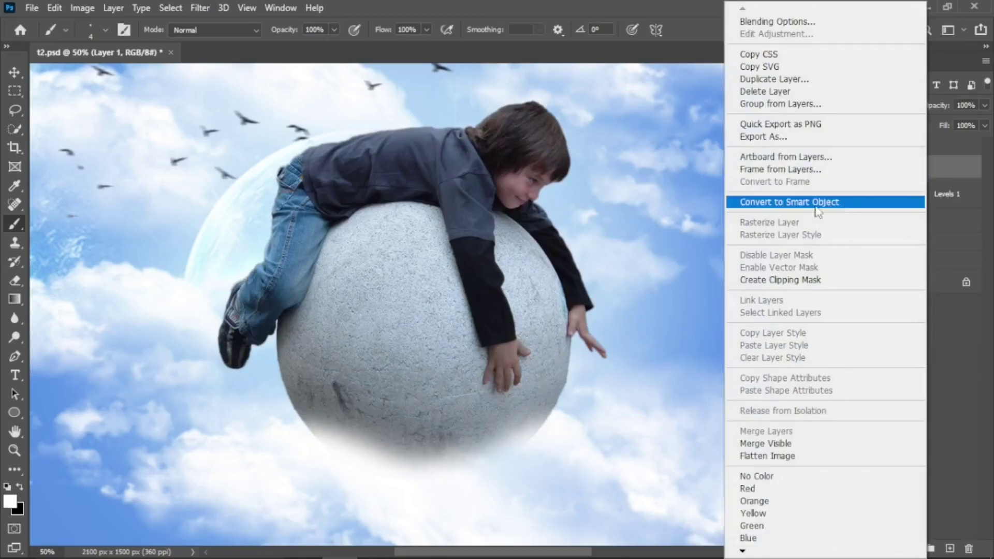
pyautogui.click(803, 203)
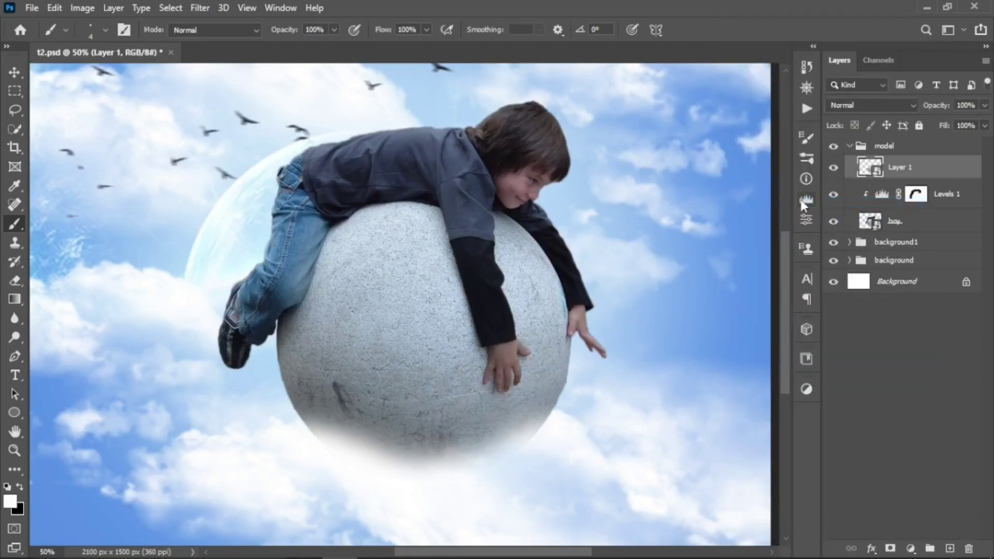
# Step: Zoom out and drag ocean_bg_stock from File Explorer into Photoshop
pyautogui.hotkey('ctrl', '-')
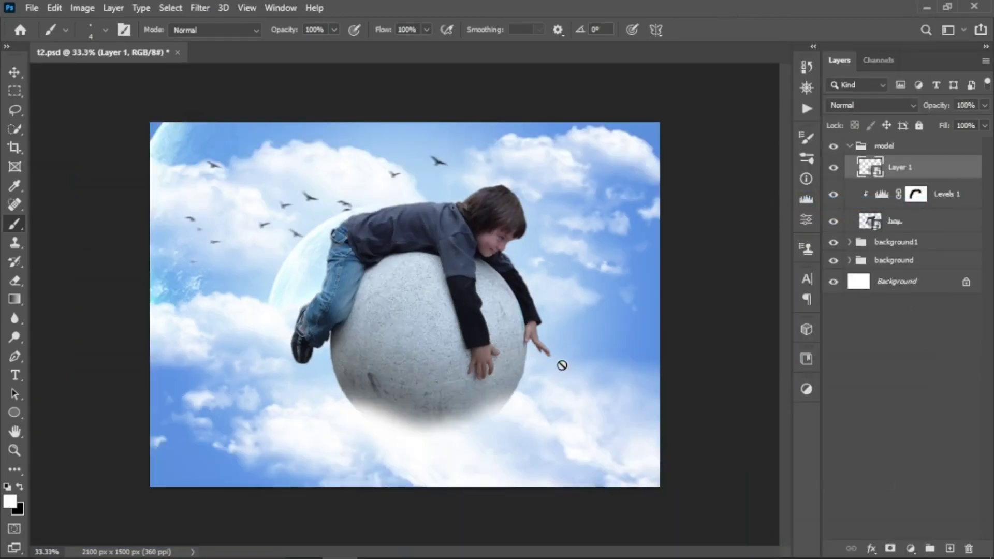
pyautogui.click(375, 544)
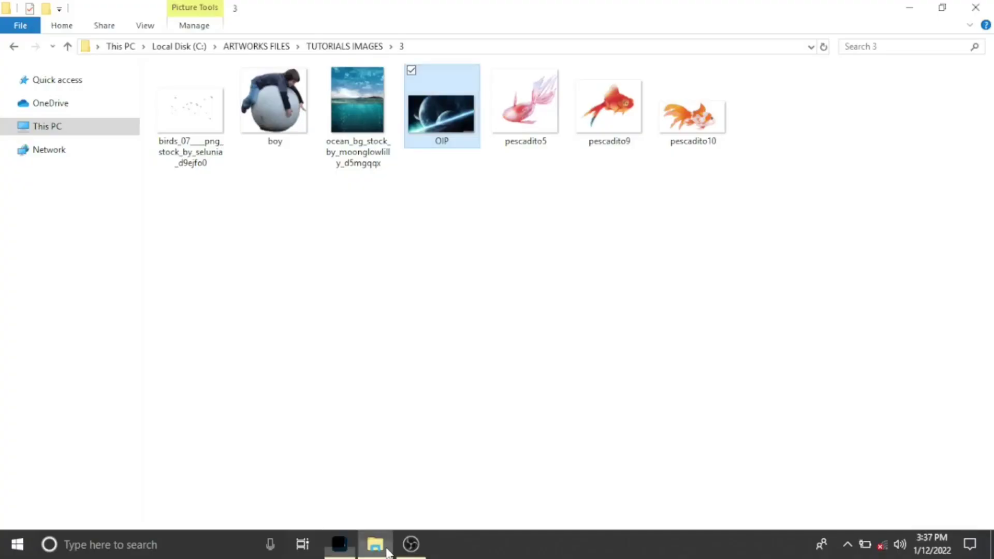
pyautogui.moveTo(358, 143)
pyautogui.mouseDown()
pyautogui.moveTo(380, 490)
pyautogui.moveTo(439, 291)
pyautogui.mouseUp()
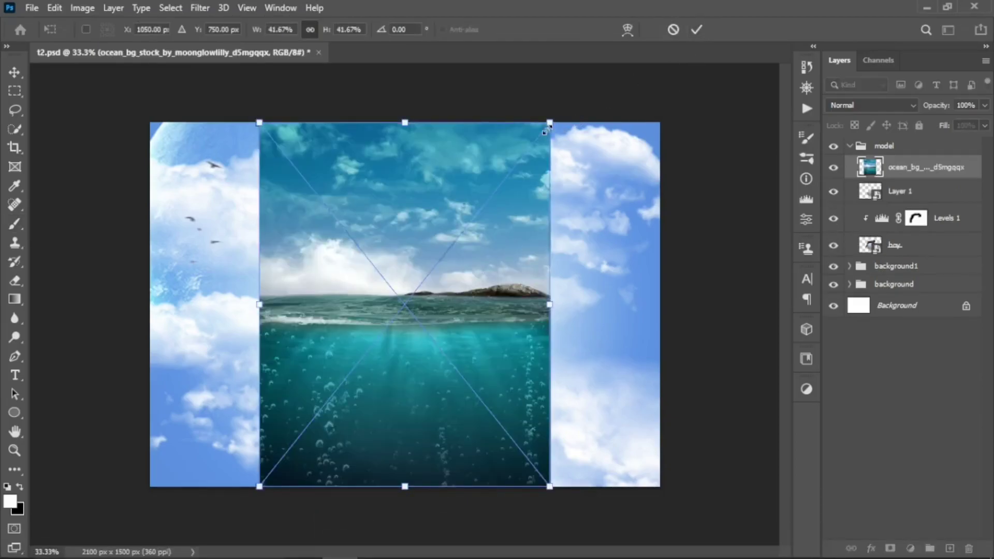
# Step: Scale the placed ocean picture to about 33.85% and commit it centred over the sphere
pyautogui.moveTo(548, 126); pyautogui.dragTo(440, 257)
pyautogui.moveTo(436, 299); pyautogui.dragTo(491, 239)
pyautogui.moveTo(497, 195); pyautogui.dragTo(550, 129)
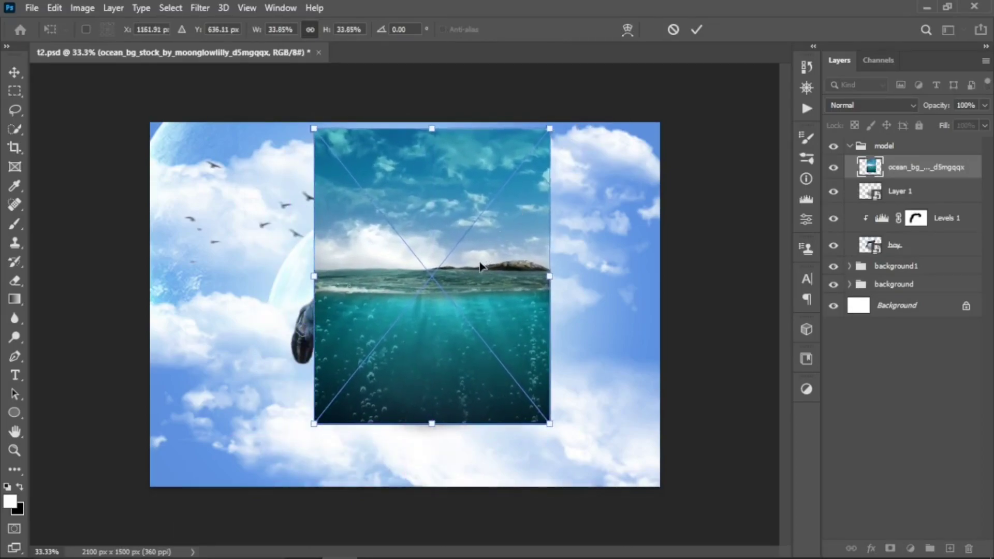
pyautogui.moveTo(481, 267); pyautogui.dragTo(481, 296)
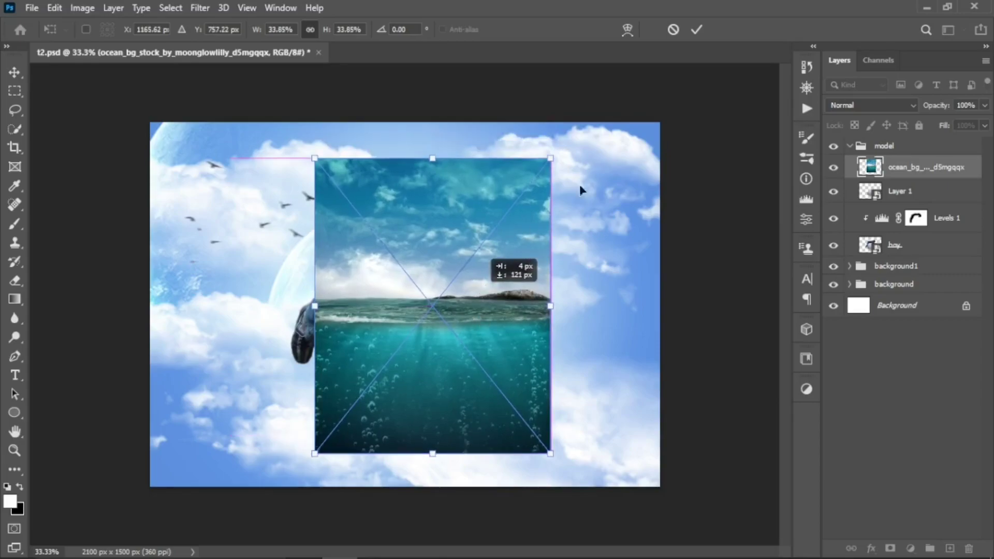
pyautogui.click(698, 28)
pyautogui.press('b')
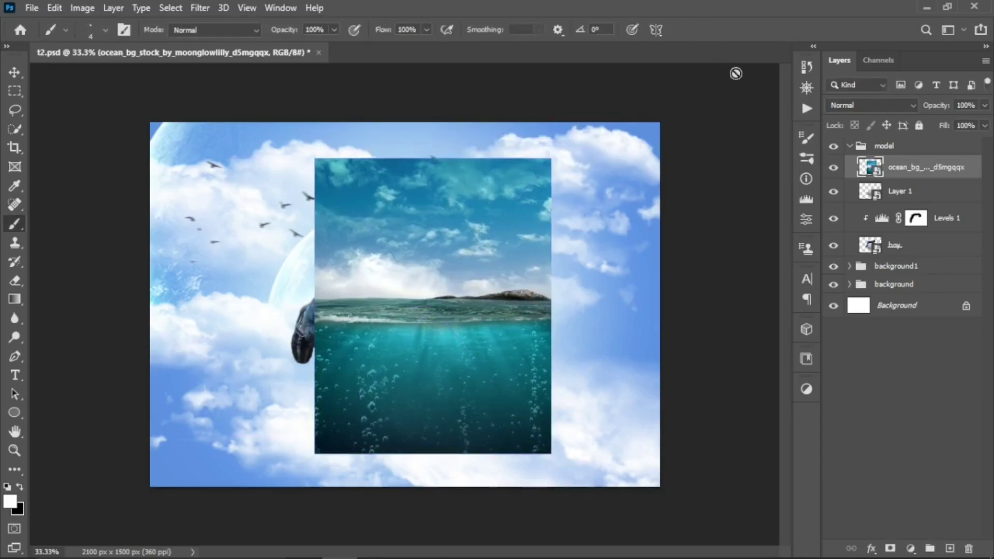
# Step: Clip the ocean layer to the sphere and move it down inside the sphere
pyautogui.rightClick(931, 166)
pyautogui.click(801, 348)
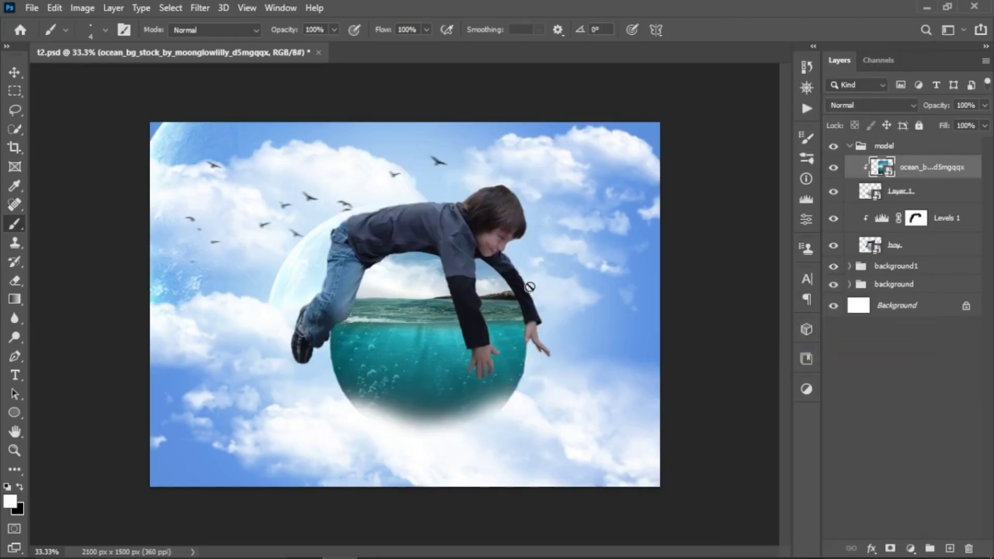
pyautogui.press('v')
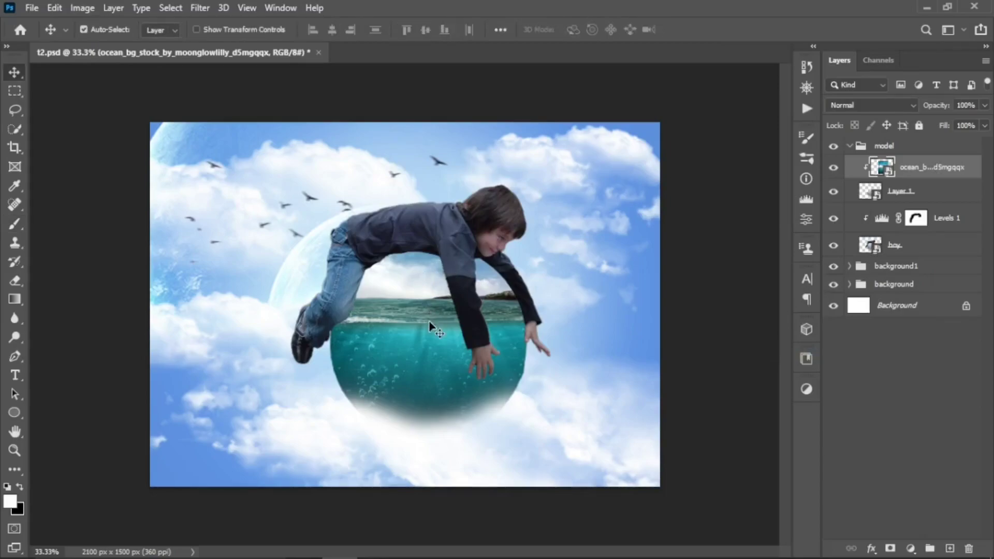
pyautogui.moveTo(429, 331)
pyautogui.mouseDown()
pyautogui.moveTo(435, 372)
pyautogui.moveTo(435, 347)
pyautogui.mouseUp()
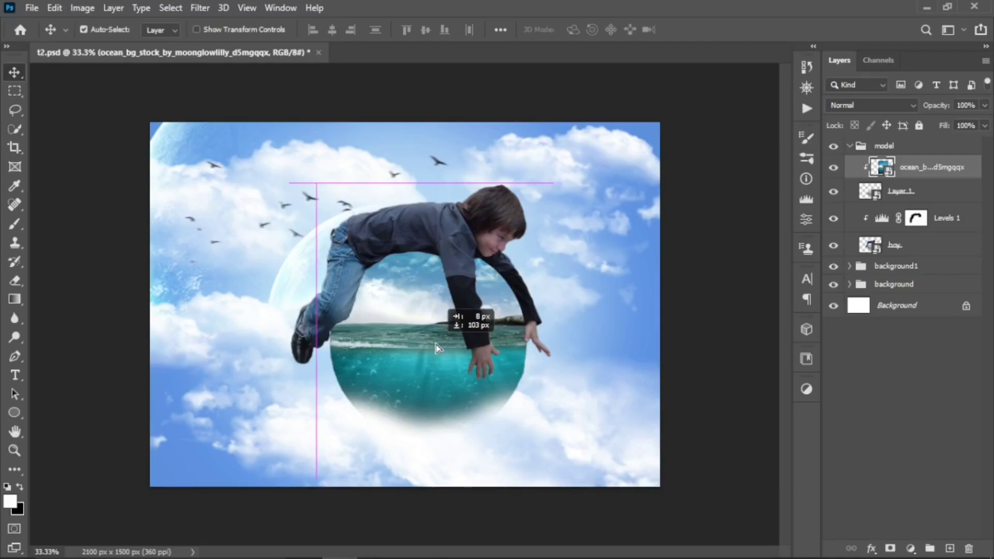
pyautogui.moveTo(435, 347); pyautogui.dragTo(435, 344)
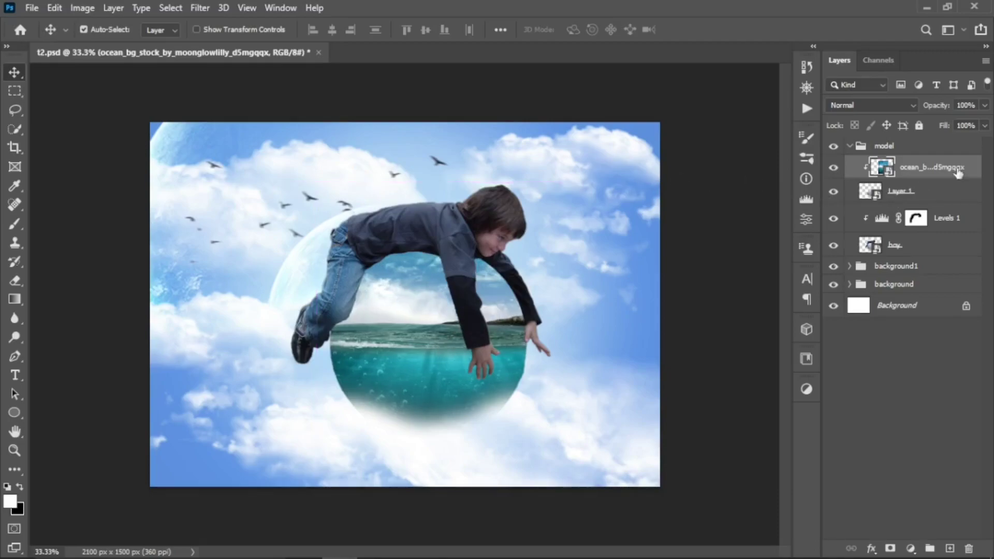
# Step: Set the ocean layer to 58% opacity and apply a 2.5-pixel Gaussian Blur
pyautogui.click(984, 125)
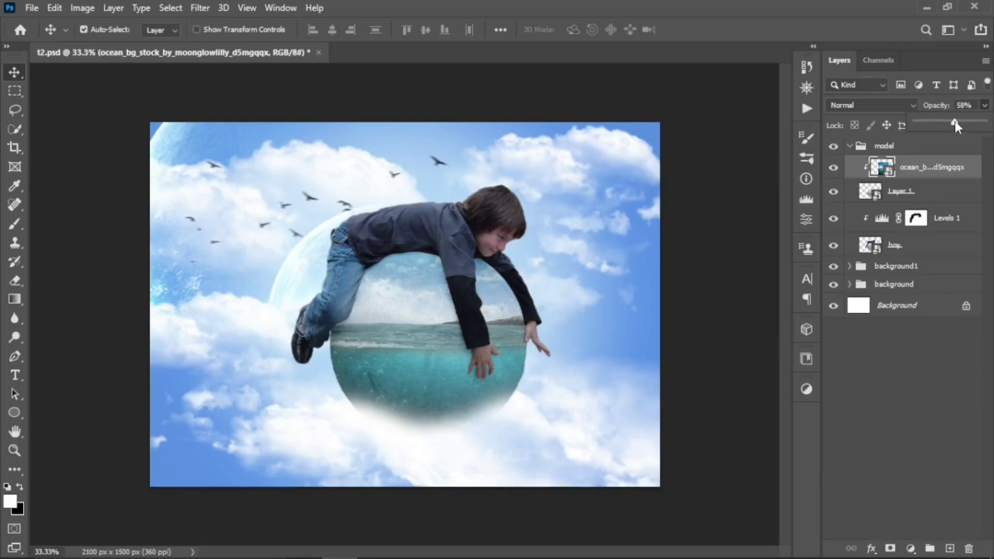
pyautogui.click(206, 6)
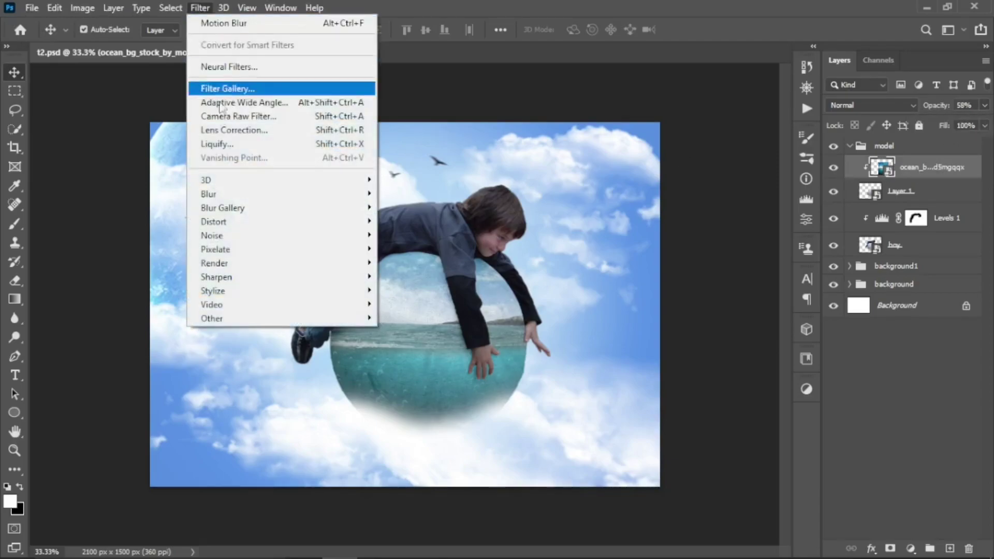
pyautogui.click(418, 250)
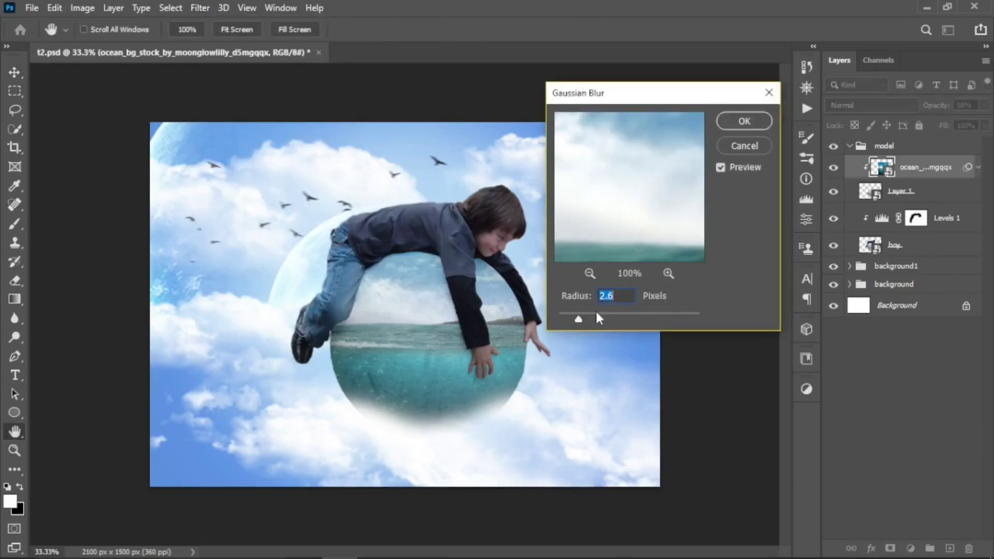
pyautogui.moveTo(580, 318); pyautogui.dragTo(571, 320)
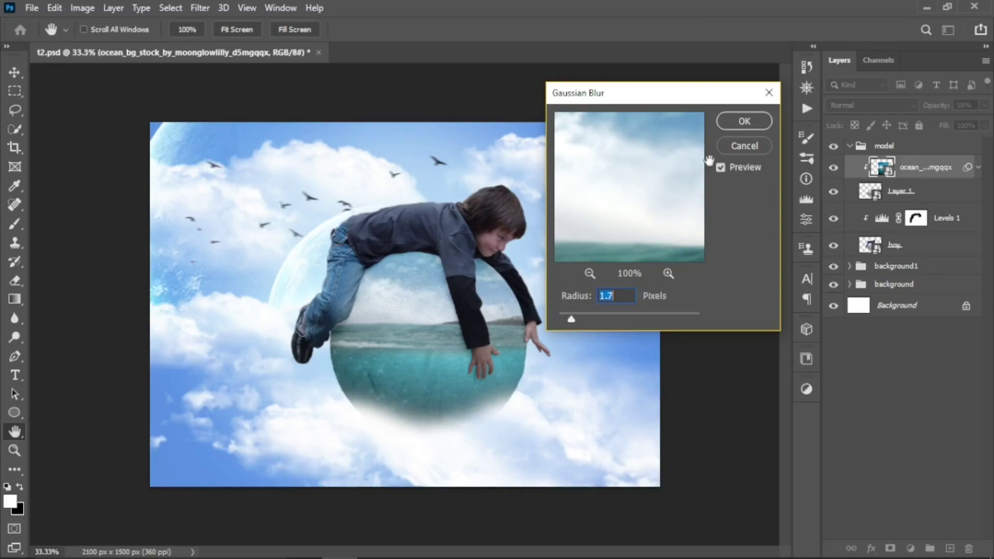
pyautogui.click(739, 123)
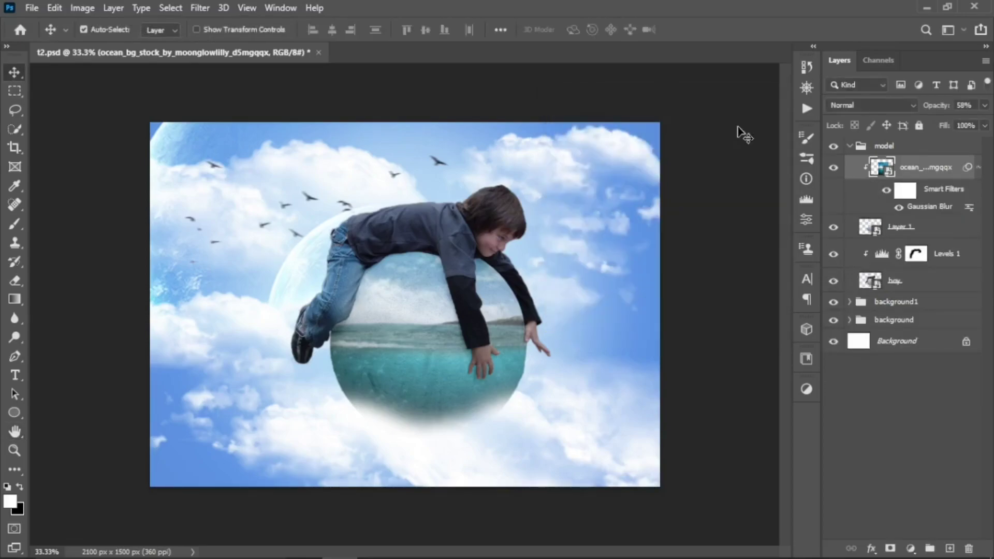
# Step: Merge the ocean and sphere layers into one smart object and check it against the boy
pyautogui.keyDown('ctrl'); pyautogui.click(939, 231); pyautogui.keyUp('ctrl')
pyautogui.rightClick(939, 232)
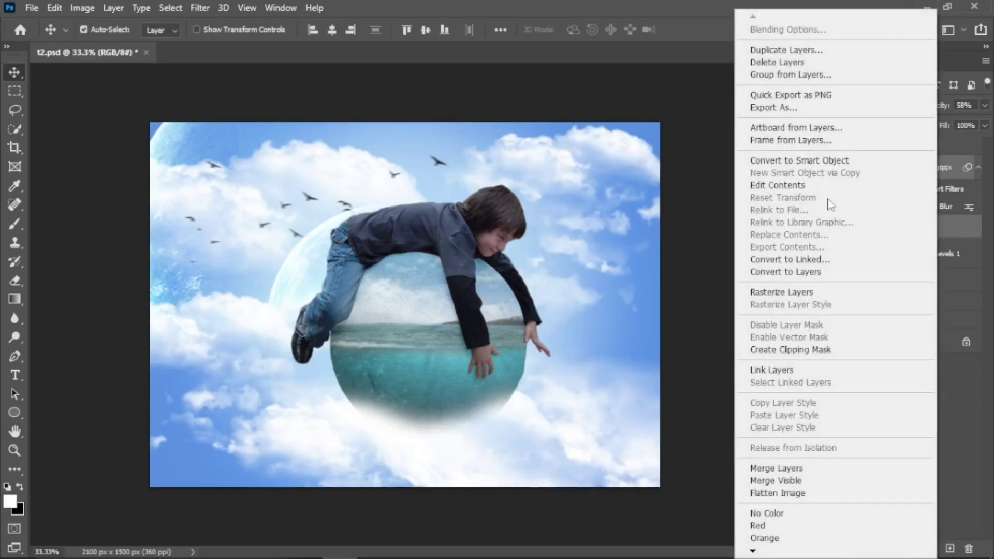
pyautogui.click(804, 159)
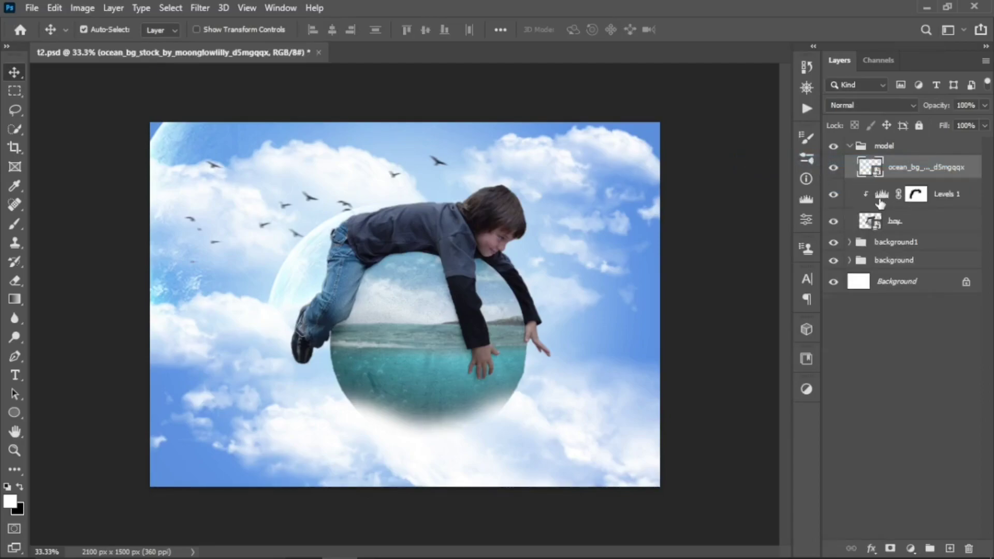
pyautogui.click(832, 223)
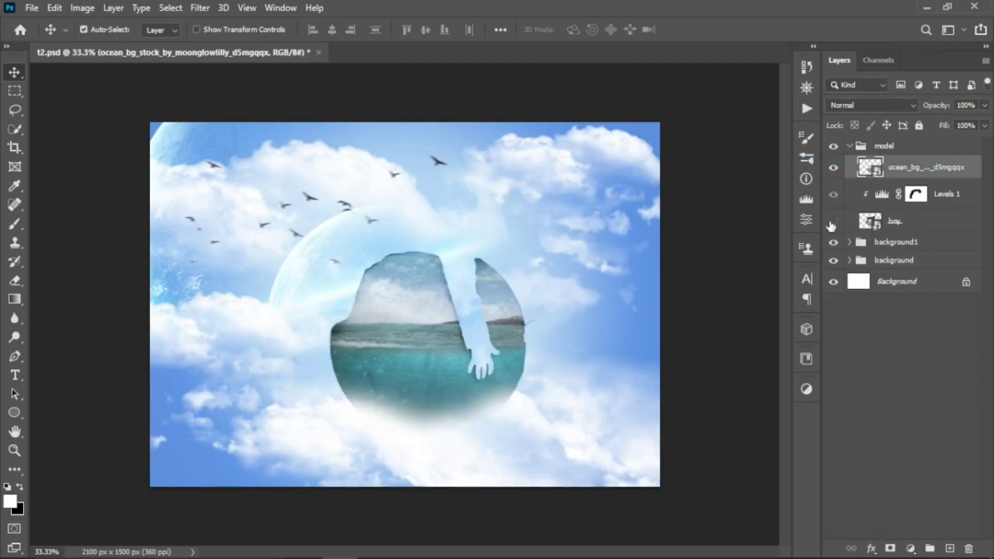
pyautogui.click(832, 223)
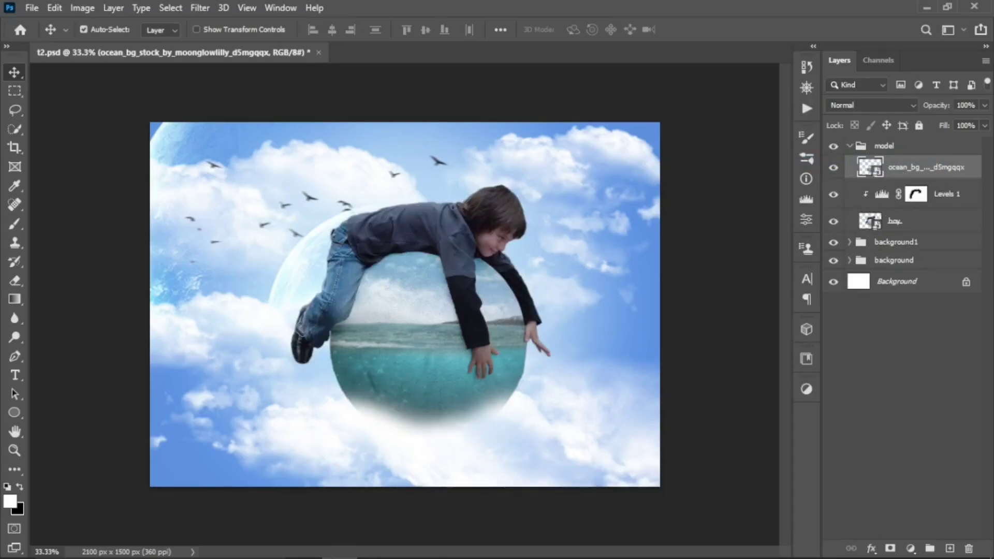
pyautogui.moveTo(338, 553)
pyautogui.click(375, 544)
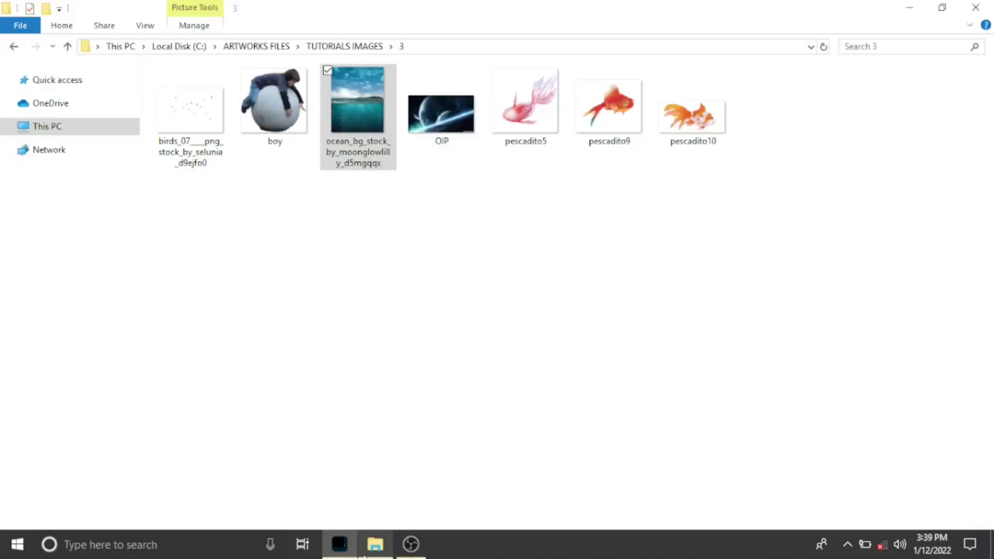
# Step: Place pescadito5 shrunk and tilted in the sphere, clipped inside it and made faint
pyautogui.click(523, 128)
pyautogui.moveTo(533, 143); pyautogui.dragTo(355, 556)
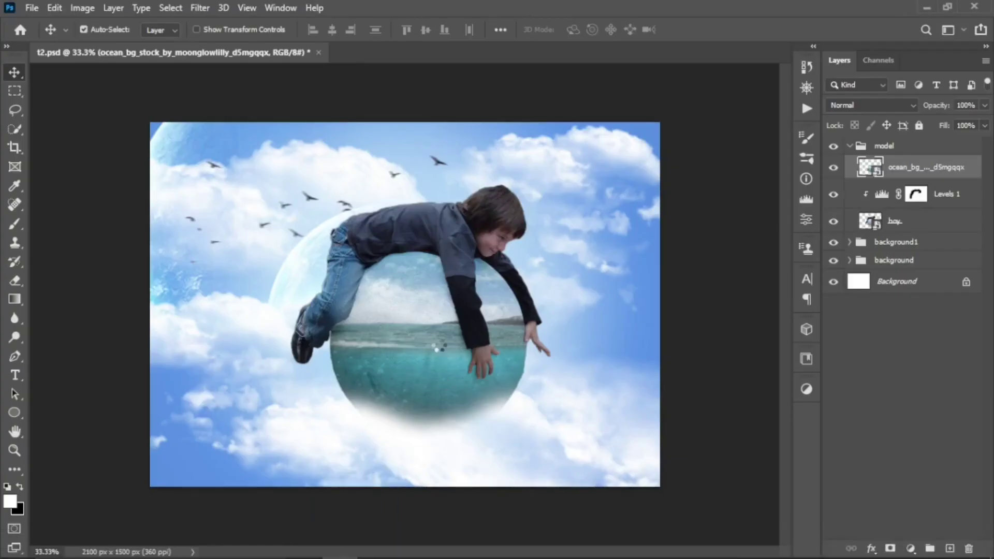
pyautogui.moveTo(354, 555); pyautogui.dragTo(439, 345)
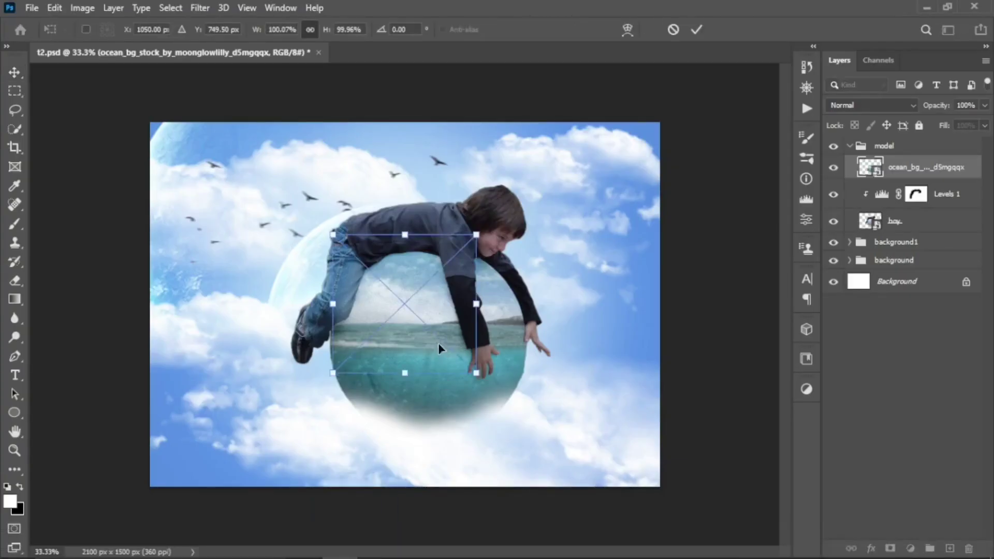
pyautogui.moveTo(476, 374)
pyautogui.mouseDown()
pyautogui.moveTo(398, 294)
pyautogui.moveTo(411, 373)
pyautogui.mouseUp()
pyautogui.moveTo(513, 332); pyautogui.dragTo(500, 306)
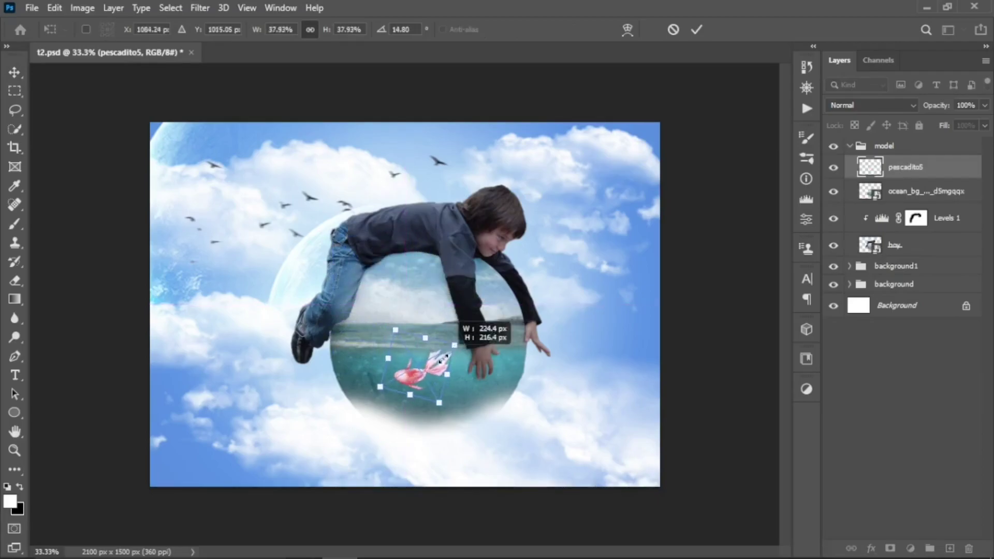
pyautogui.click(697, 31)
pyautogui.hotkey('ctrl', 'alt', 'g')
pyautogui.click(985, 105)
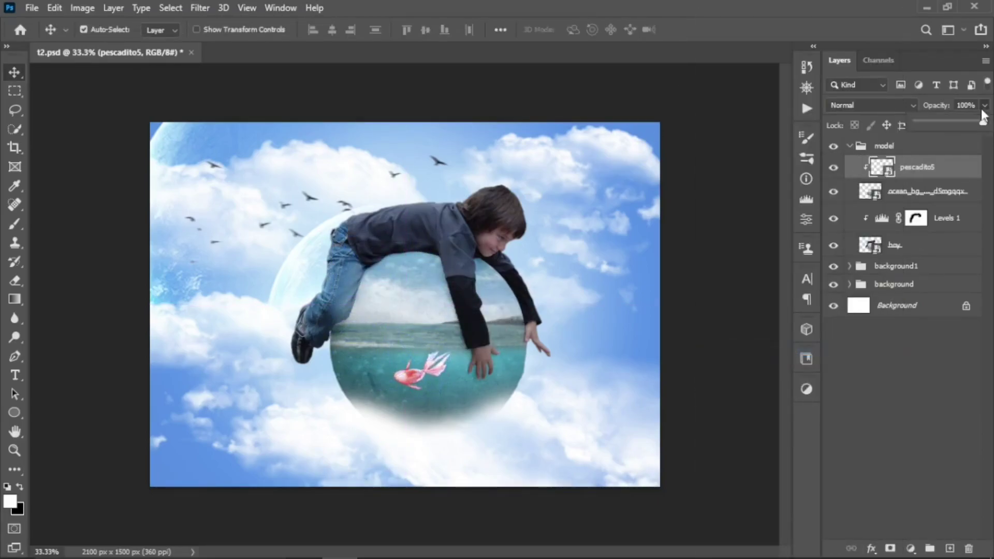
pyautogui.moveTo(986, 121); pyautogui.dragTo(940, 124)
# Step: Place pescadito9 shrunk and tilted at the sphere's bottom, lowering its opacity to about 26–27%
pyautogui.click(375, 554)
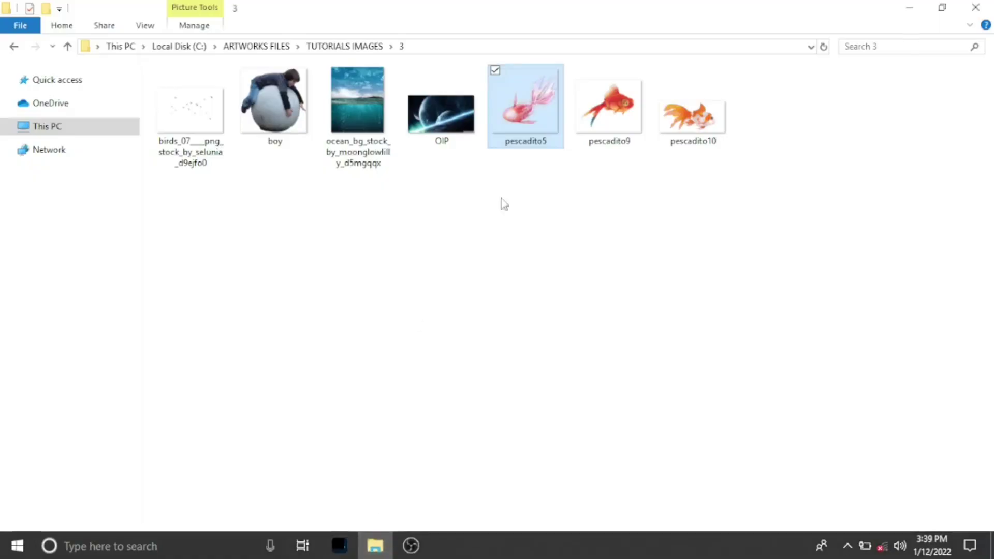
pyautogui.moveTo(609, 103)
pyautogui.mouseDown()
pyautogui.moveTo(430, 544)
pyautogui.moveTo(399, 373)
pyautogui.mouseUp()
pyautogui.moveTo(550, 422); pyautogui.dragTo(313, 233)
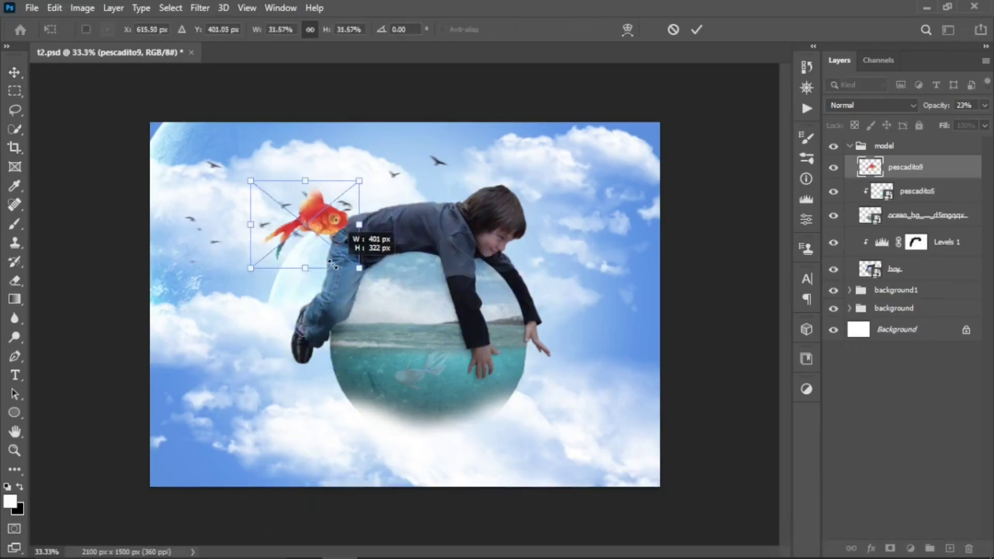
pyautogui.moveTo(279, 203)
pyautogui.mouseDown()
pyautogui.moveTo(453, 394)
pyautogui.moveTo(487, 414)
pyautogui.mouseUp()
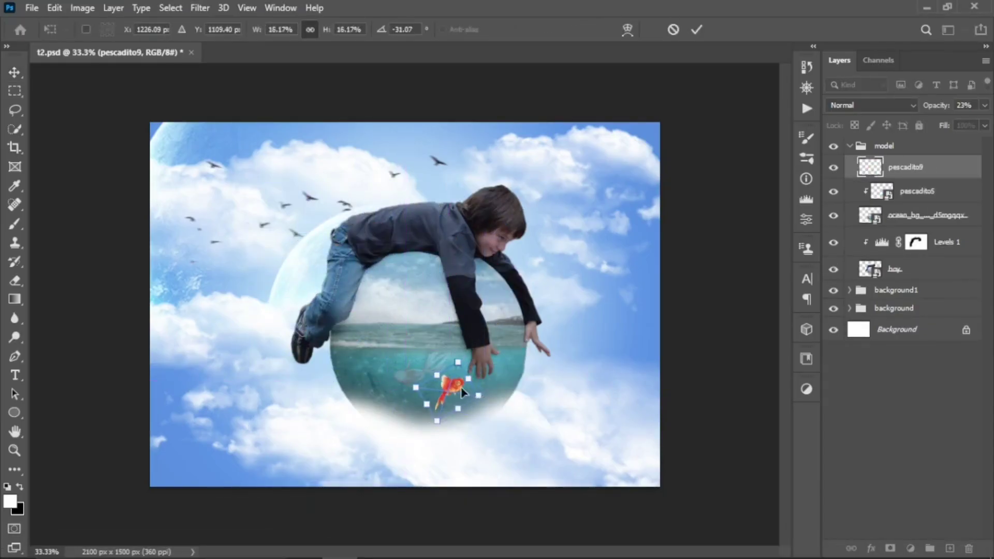
pyautogui.click(696, 30)
pyautogui.moveTo(984, 105); pyautogui.dragTo(943, 127)
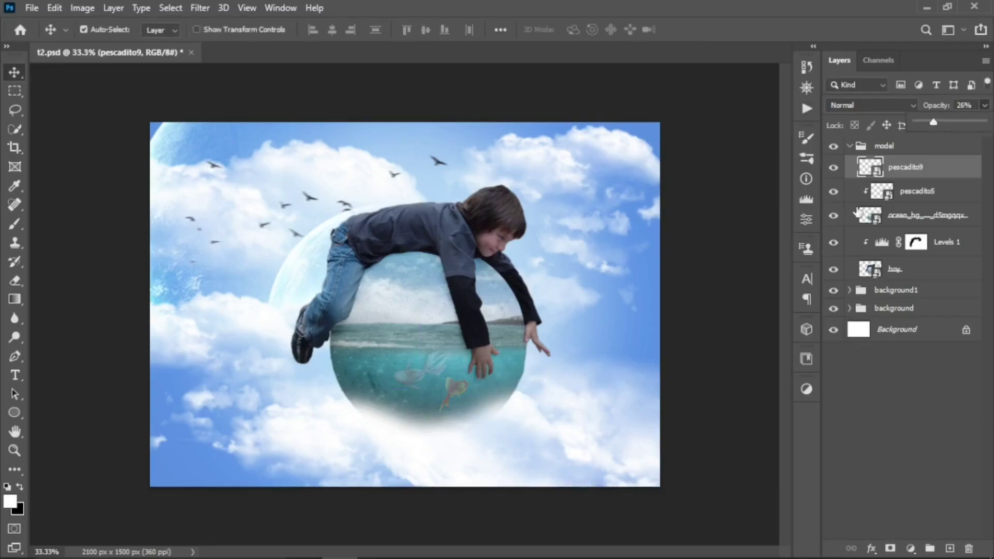
# Step: Place pescadito10 shrunk and rotated inside the sphere at roughly 26–27% opacity
pyautogui.click(375, 545)
pyautogui.click(693, 119)
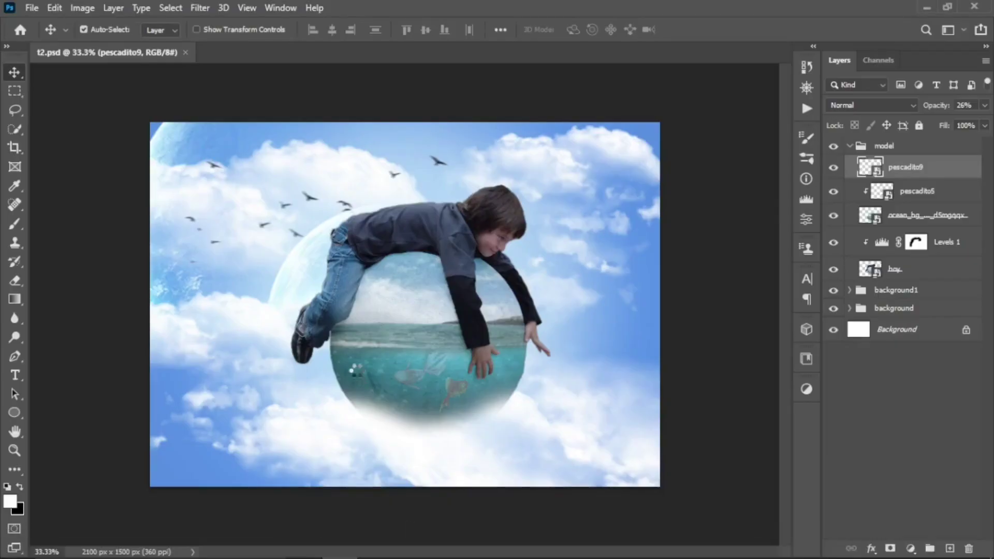
pyautogui.moveTo(694, 138); pyautogui.dragTo(404, 306)
pyautogui.moveTo(555, 377)
pyautogui.mouseDown()
pyautogui.moveTo(290, 269)
pyautogui.moveTo(378, 311)
pyautogui.moveTo(392, 349)
pyautogui.moveTo(440, 295)
pyautogui.mouseUp()
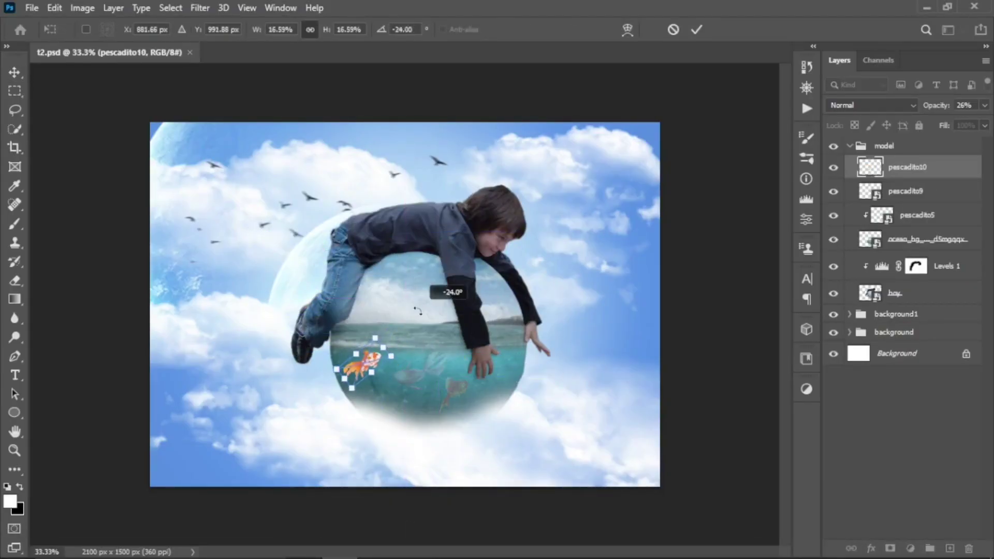
pyautogui.press('Return')
pyautogui.click(985, 106)
pyautogui.moveTo(936, 125)
pyautogui.mouseDown()
pyautogui.moveTo(925, 130)
pyautogui.moveTo(934, 125)
pyautogui.mouseUp()
# Step: Create clipping masks for the pescadito10 and pescadito9 layers on the ocean scene
pyautogui.rightClick(937, 166)
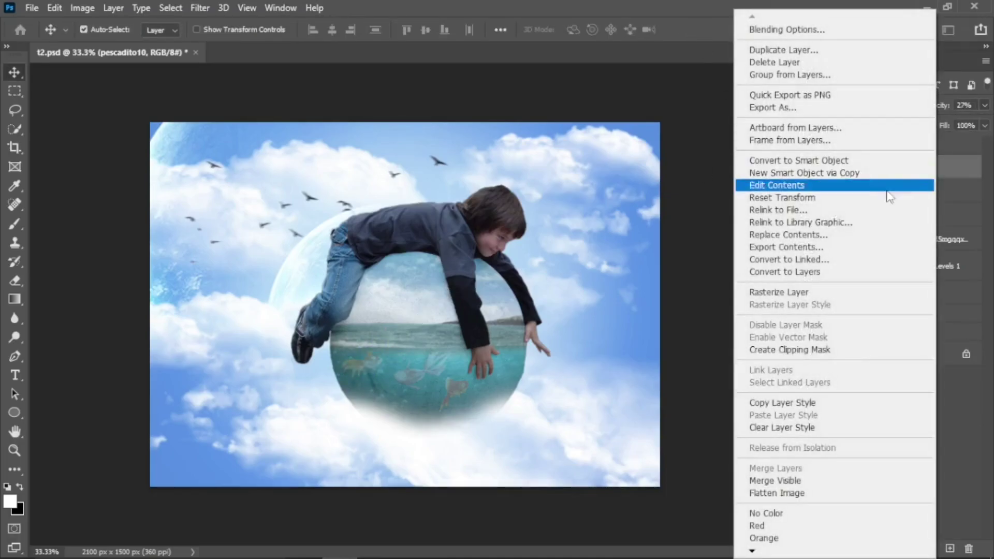
pyautogui.click(823, 350)
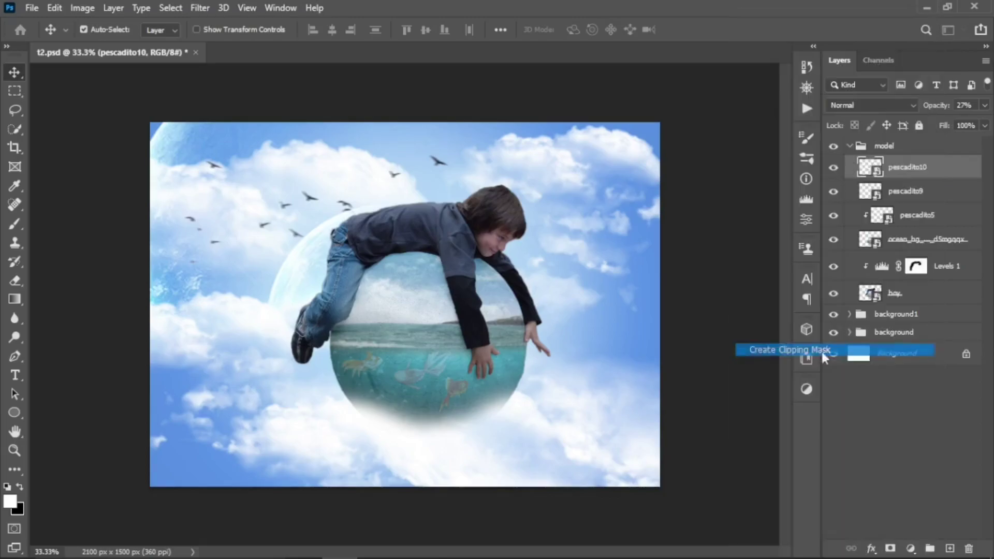
pyautogui.click(946, 195)
pyautogui.rightClick(945, 196)
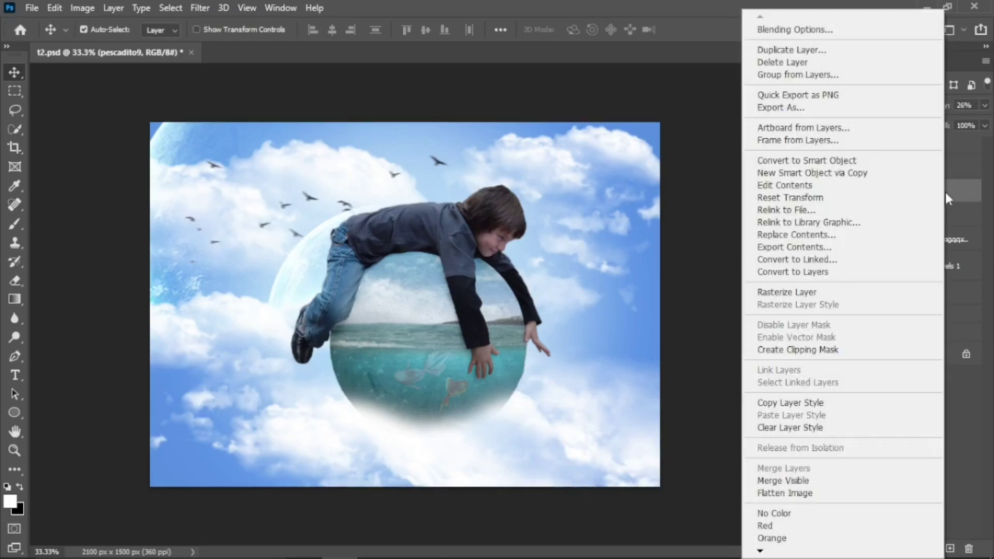
pyautogui.click(845, 349)
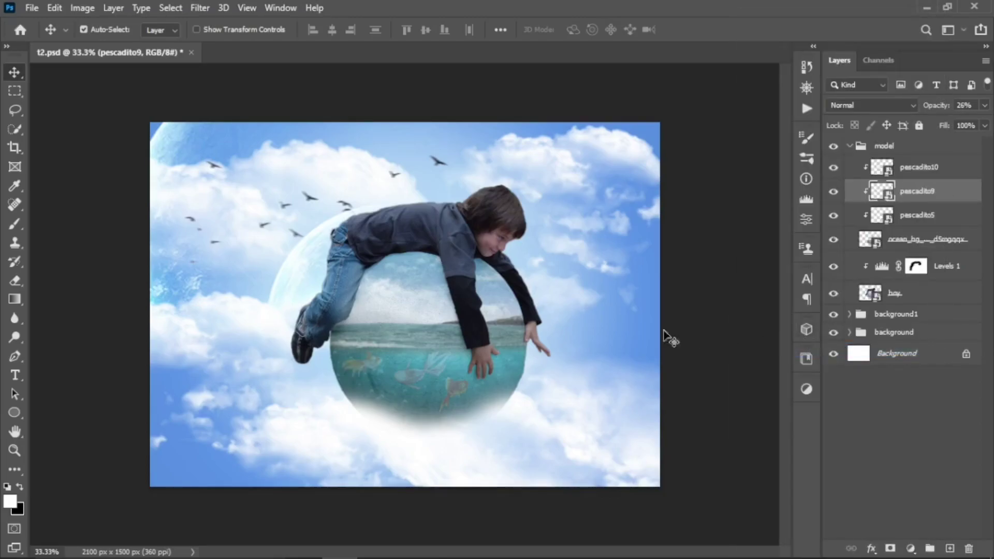
# Step: Nudge pescadito9 23 px lower, then select the fish layers down through the ocean layer
pyautogui.moveTo(375, 366); pyautogui.dragTo(371, 364)
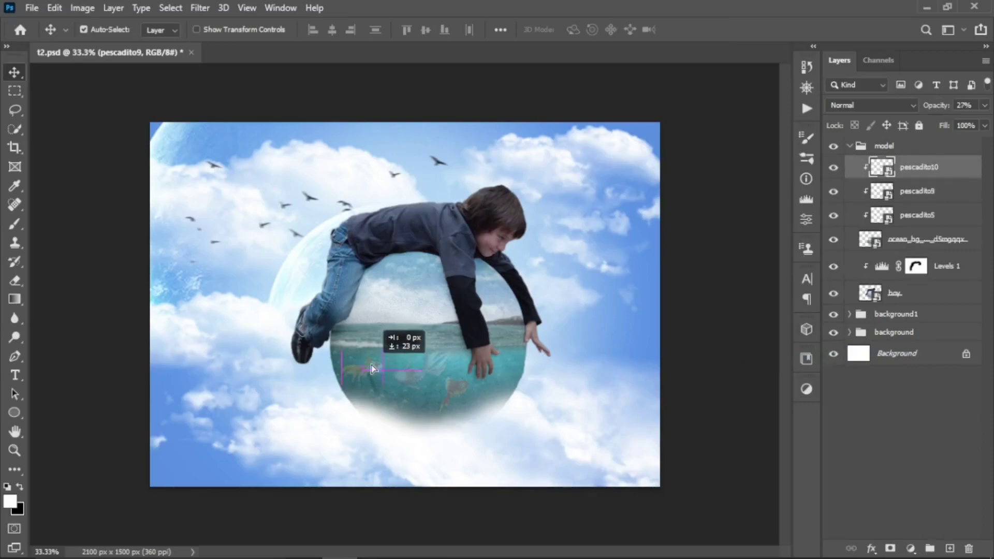
pyautogui.click(452, 386)
pyautogui.click(428, 368)
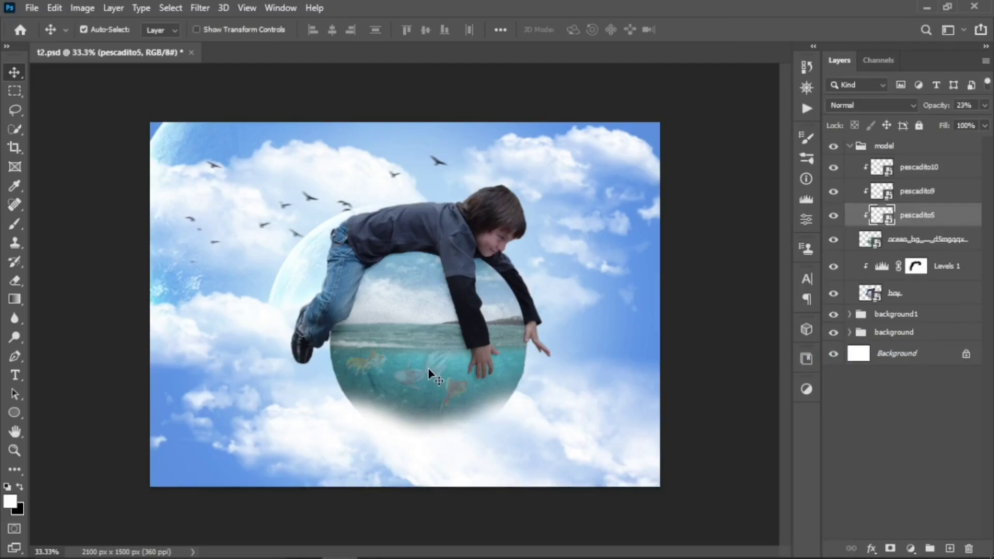
pyautogui.click(939, 168)
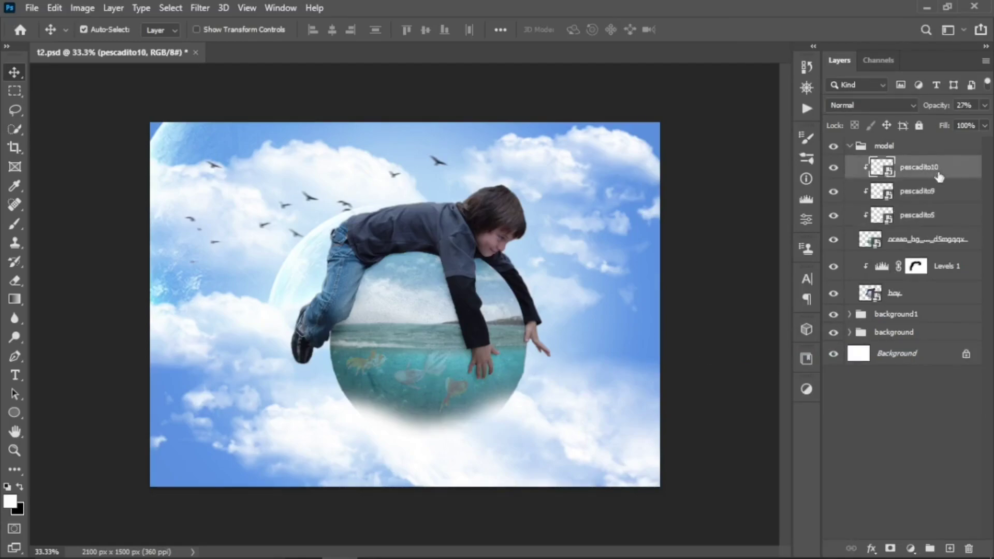
pyautogui.keyDown('shift'); pyautogui.click(936, 242); pyautogui.keyUp('shift')
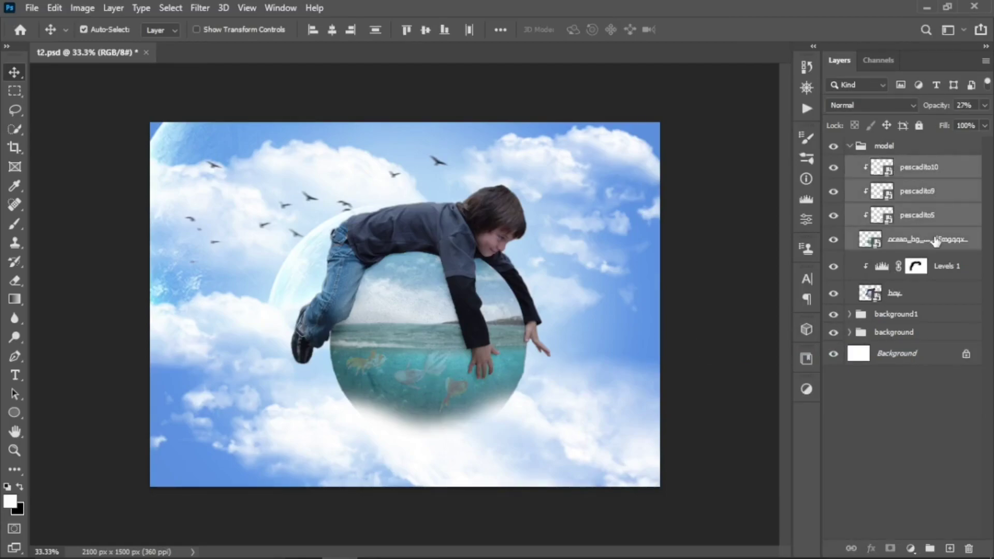
# Step: Group the three goldfish and ocean layers with Ctrl+G and edit the group's name
pyautogui.hotkey('ctrl', 'g')
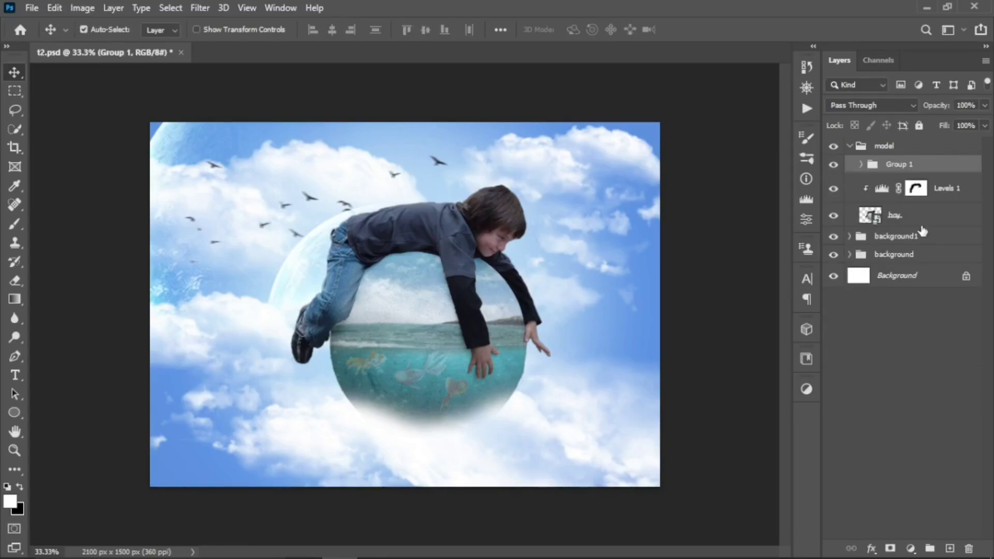
pyautogui.doubleClick(899, 165)
pyautogui.write('fish and sea')
pyautogui.press('Return')
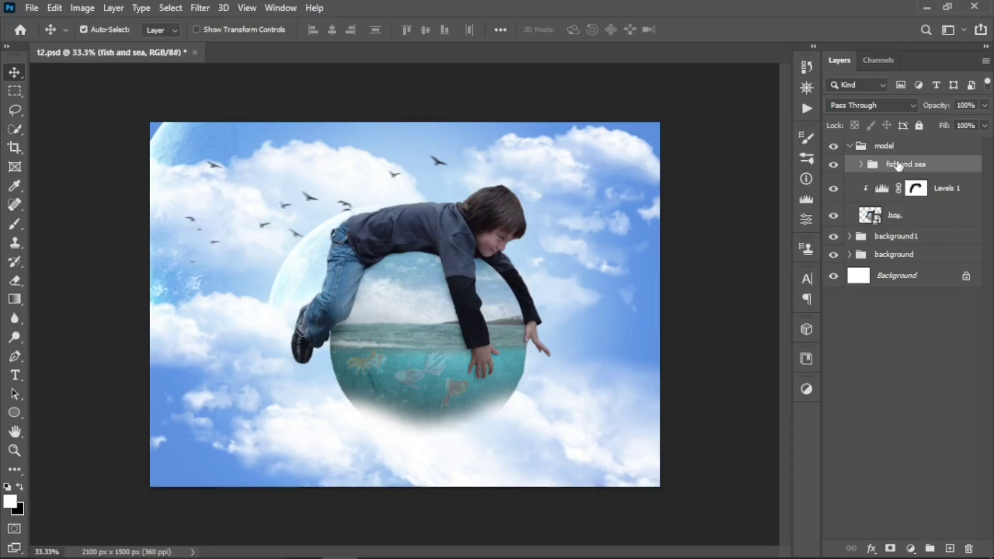
# Step: Toggle the new group's visibility twice to compare the image with and without it
pyautogui.click(834, 165)
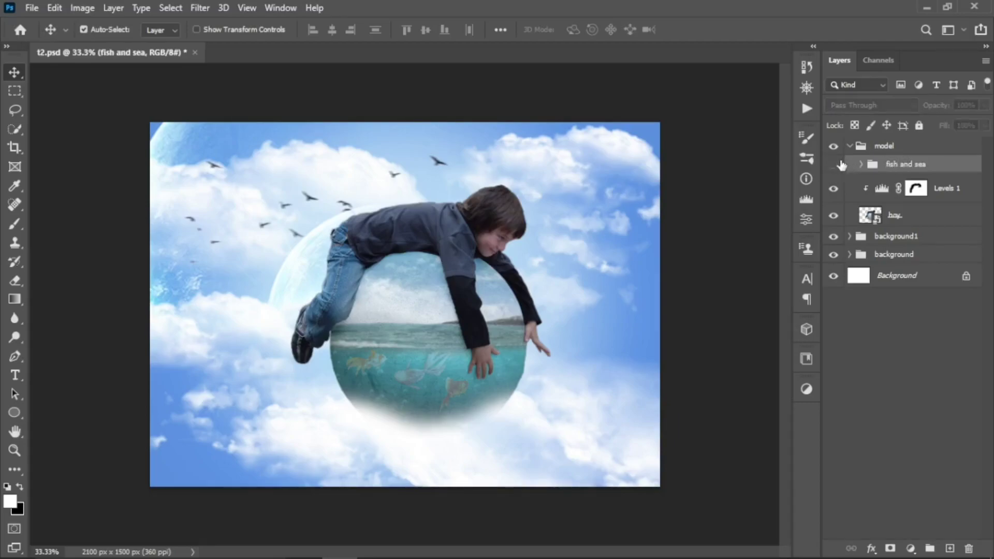
pyautogui.click(834, 165)
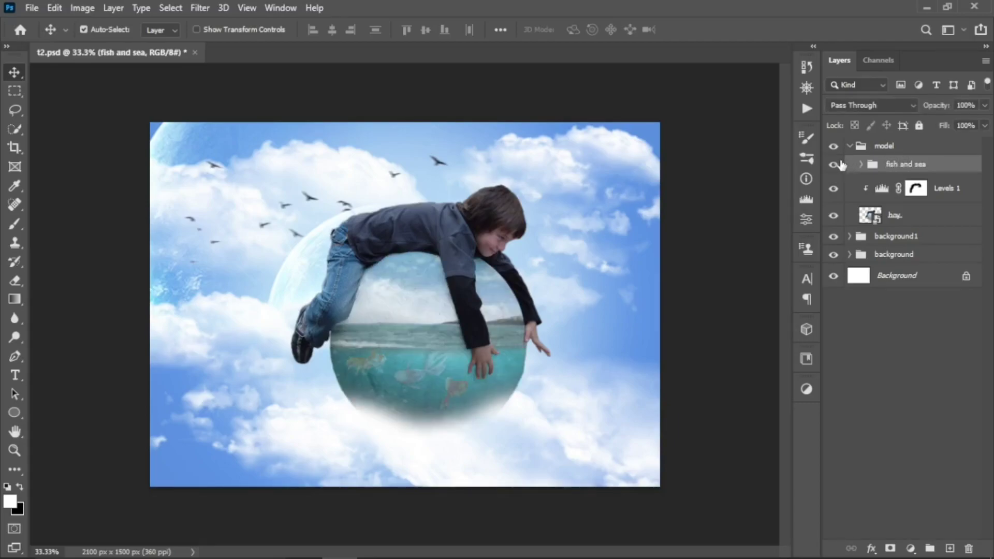
pyautogui.click(835, 164)
pyautogui.click(835, 165)
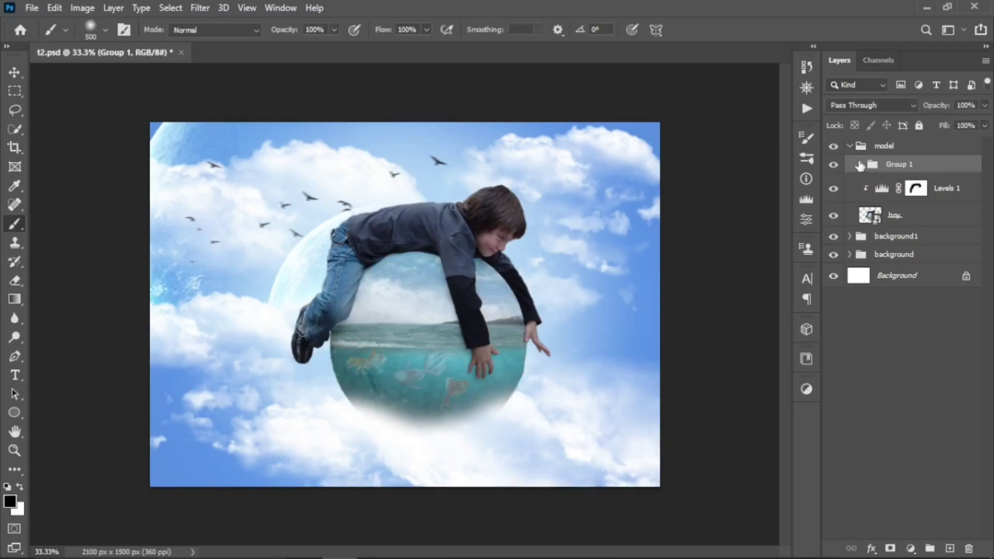
# Step: Add a new Overlay-mode layer above pescadito10 inside the group
pyautogui.click(859, 165)
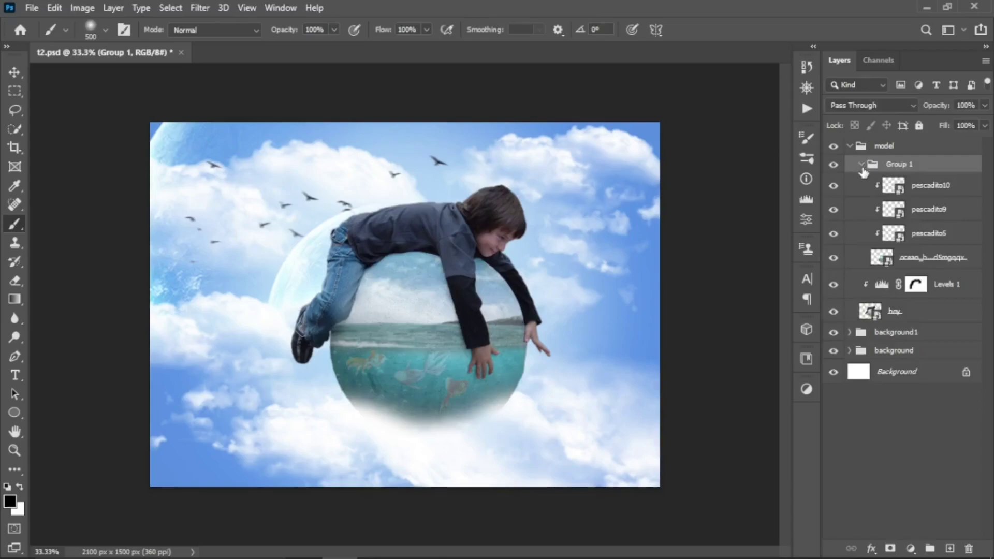
pyautogui.click(873, 188)
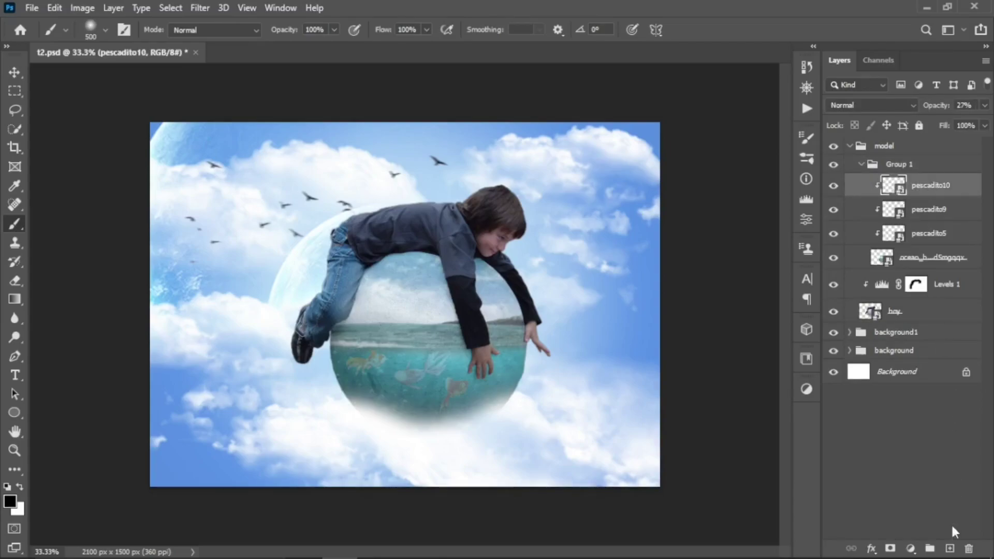
pyautogui.click(951, 549)
pyautogui.click(886, 107)
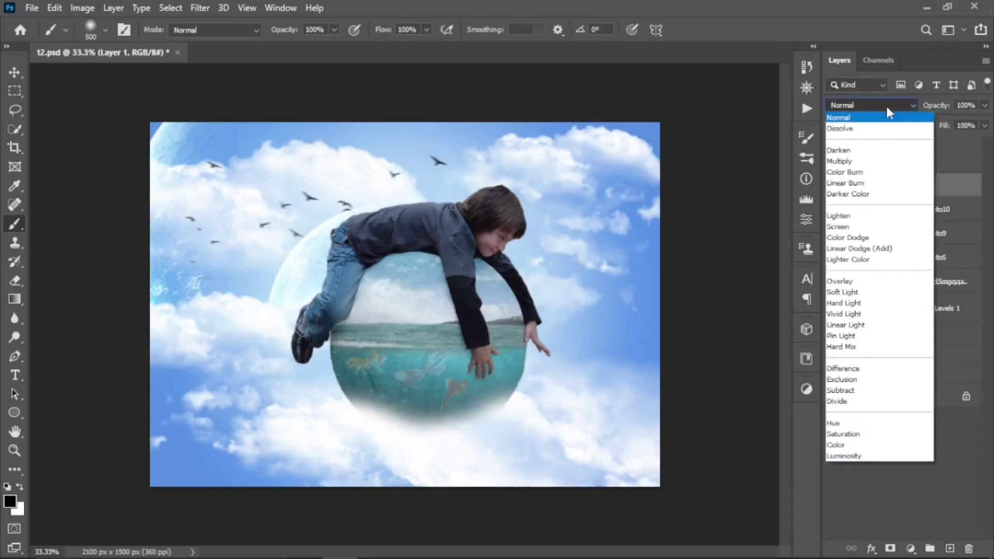
pyautogui.click(875, 281)
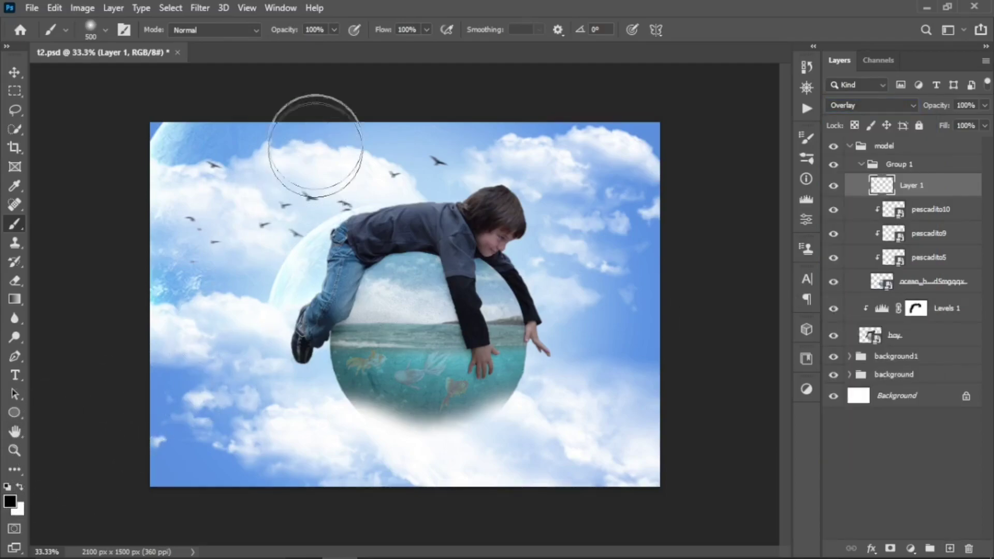
# Step: Clip the new layer and paint dark shading at about 82% brush opacity over the arm and sphere edges
pyautogui.click(334, 29)
pyautogui.moveTo(338, 45); pyautogui.dragTo(323, 44)
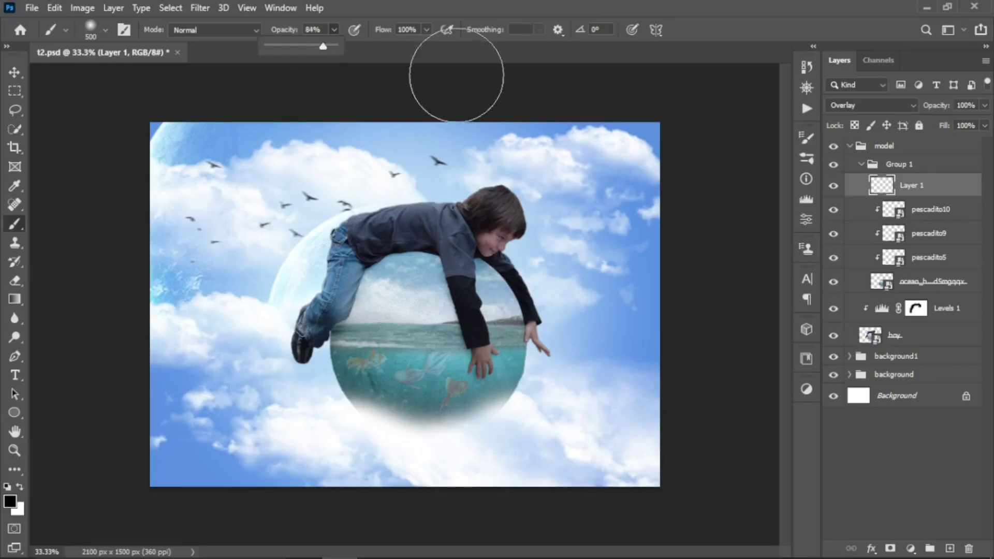
pyautogui.rightClick(947, 188)
pyautogui.click(800, 280)
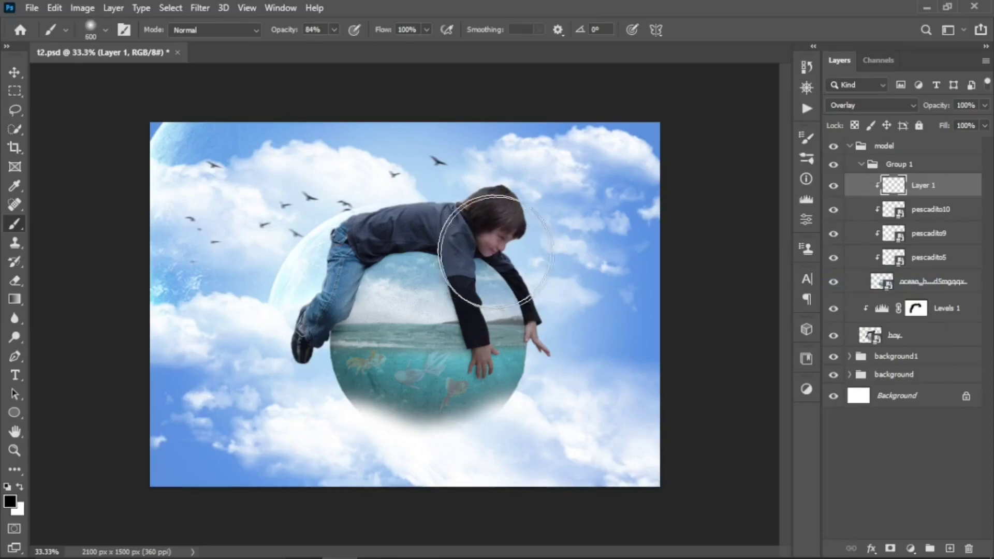
pyautogui.moveTo(510, 243); pyautogui.dragTo(521, 362)
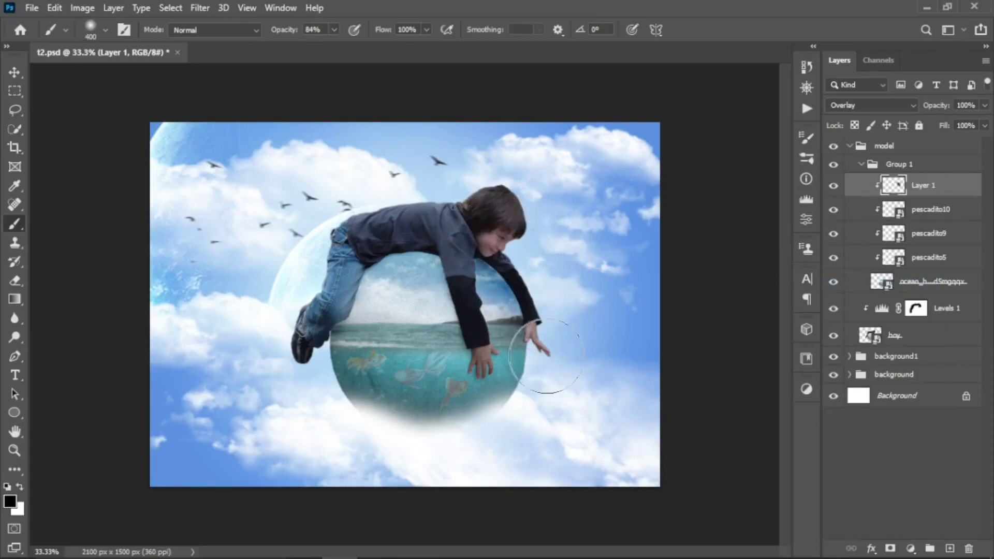
pyautogui.press('[')
pyautogui.moveTo(444, 239)
pyautogui.mouseDown()
pyautogui.moveTo(311, 290)
pyautogui.moveTo(327, 415)
pyautogui.moveTo(477, 455)
pyautogui.moveTo(575, 335)
pyautogui.moveTo(399, 233)
pyautogui.moveTo(342, 253)
pyautogui.moveTo(523, 311)
pyautogui.mouseUp()
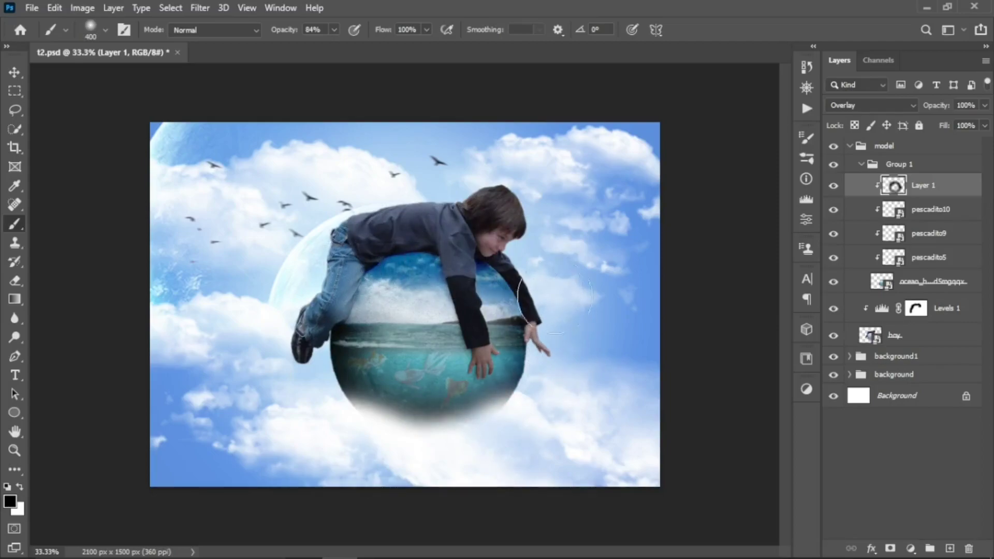
# Step: Tone the shading layer down to 17% opacity, toggling it to compare
pyautogui.click(985, 106)
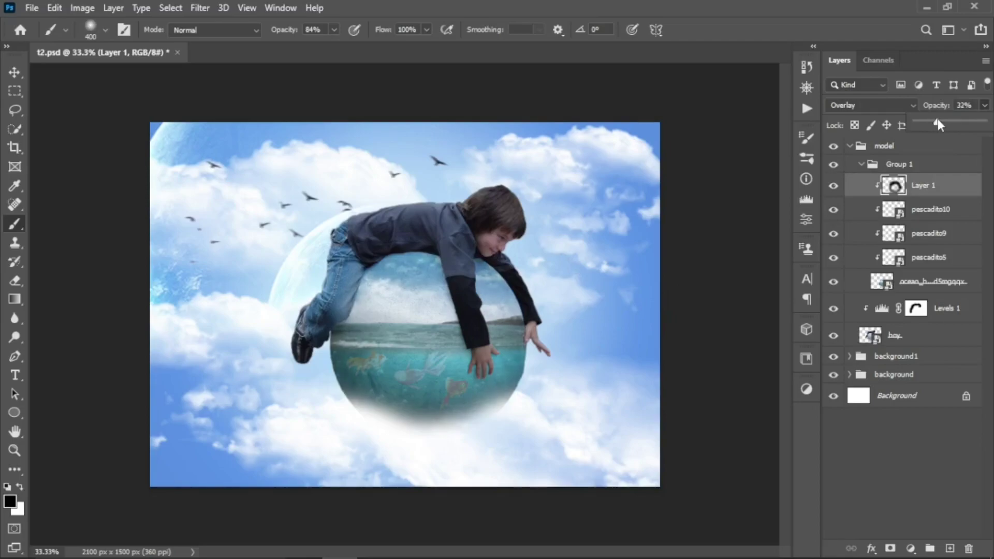
pyautogui.moveTo(938, 119); pyautogui.dragTo(919, 122)
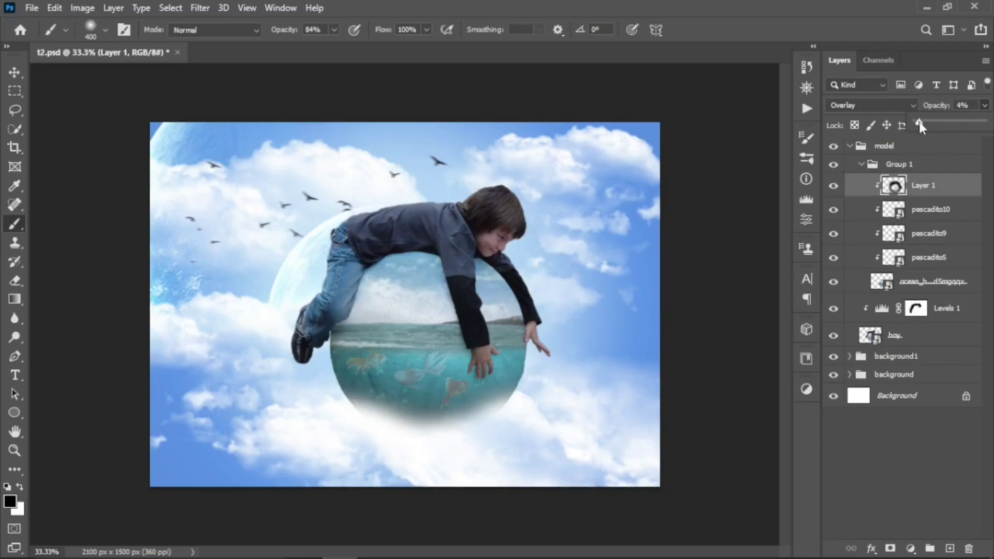
pyautogui.click(834, 186)
pyautogui.click(834, 186)
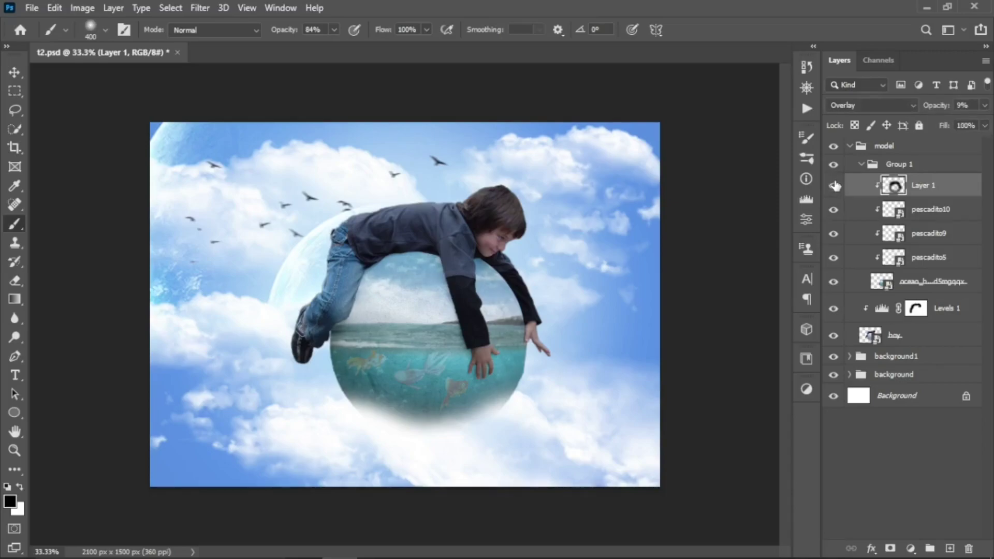
pyautogui.click(985, 105)
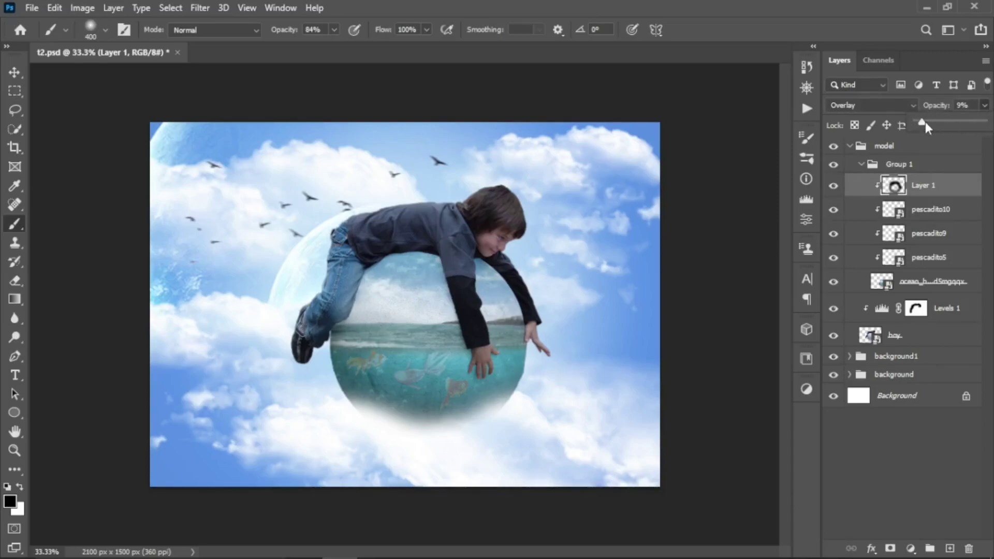
pyautogui.moveTo(925, 122); pyautogui.dragTo(926, 122)
pyautogui.click(834, 186)
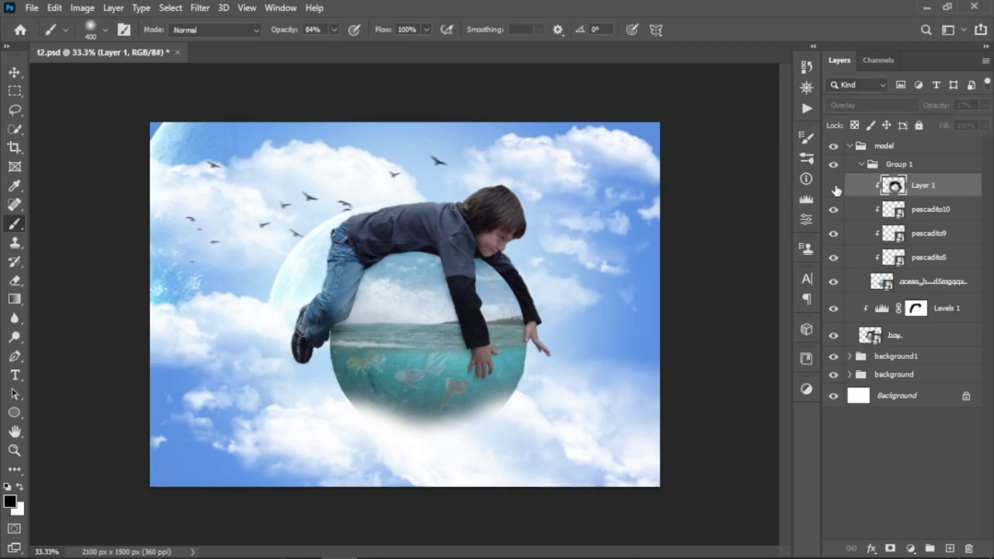
pyautogui.click(833, 186)
pyautogui.press('[')
pyautogui.press('[')
pyautogui.press('[')
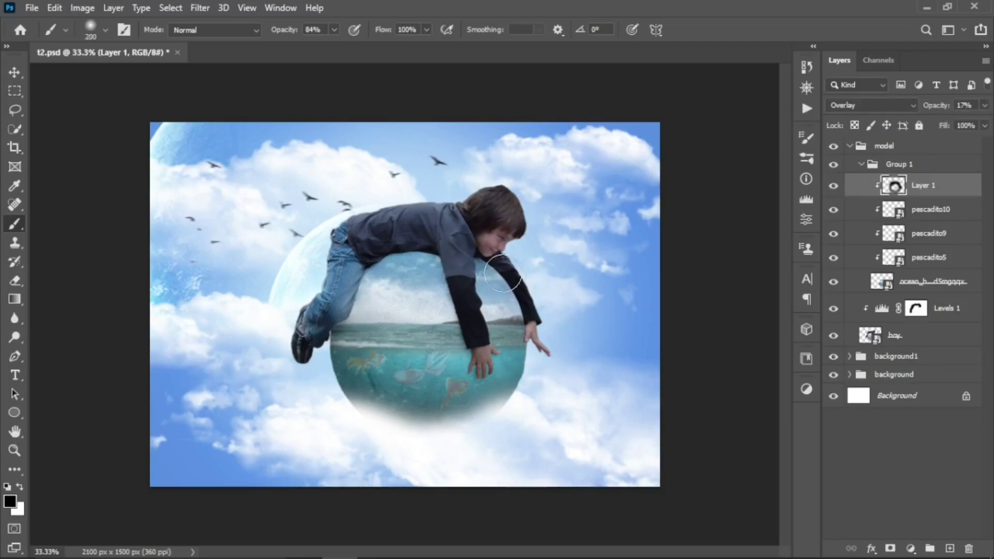
# Step: Nest Layer 1, the three goldfish and the ocean layer in a new Group 2 and start renaming it
pyautogui.press('[')
pyautogui.click(833, 186)
pyautogui.click(833, 185)
pyautogui.keyDown('shift'); pyautogui.click(939, 283); pyautogui.keyUp('shift')
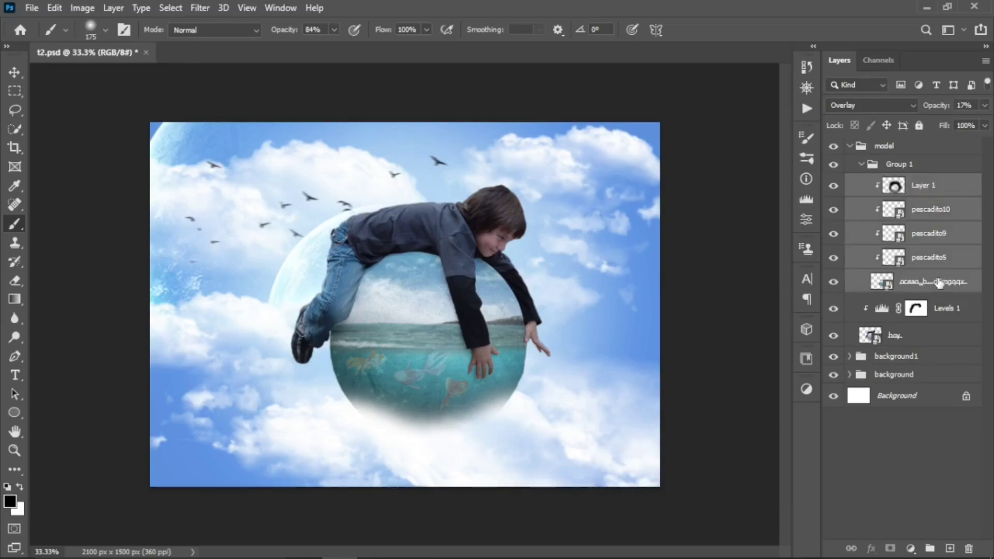
pyautogui.hotkey('ctrl', 'g')
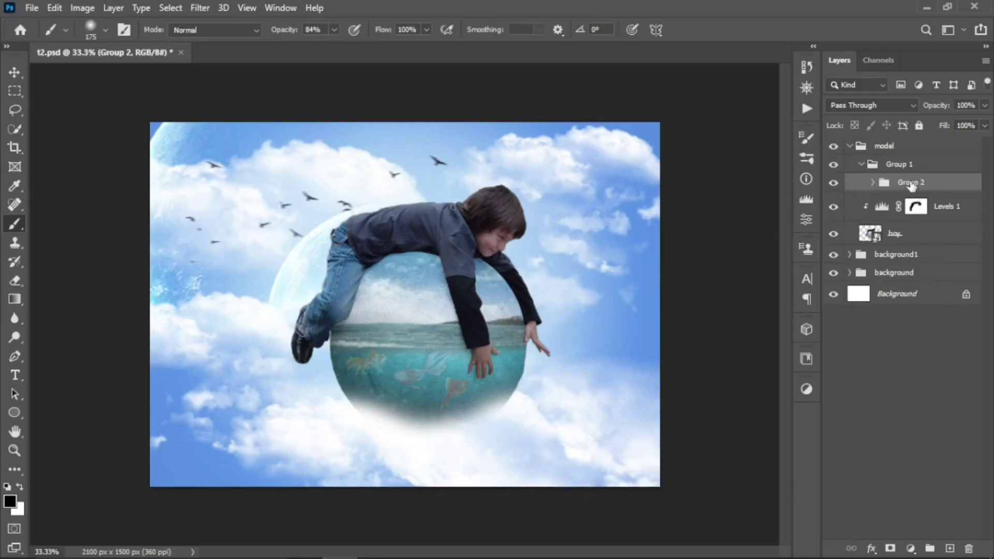
pyautogui.doubleClick(910, 183)
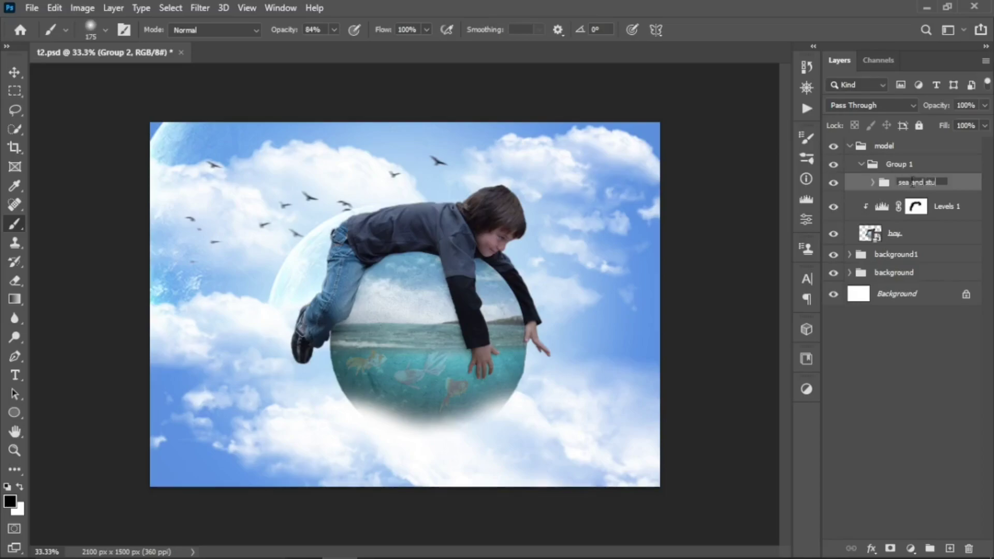
# Step: Name the group 'sea and stuffs', compare it on and off, and collapse Group 1 and model
pyautogui.press('Return')
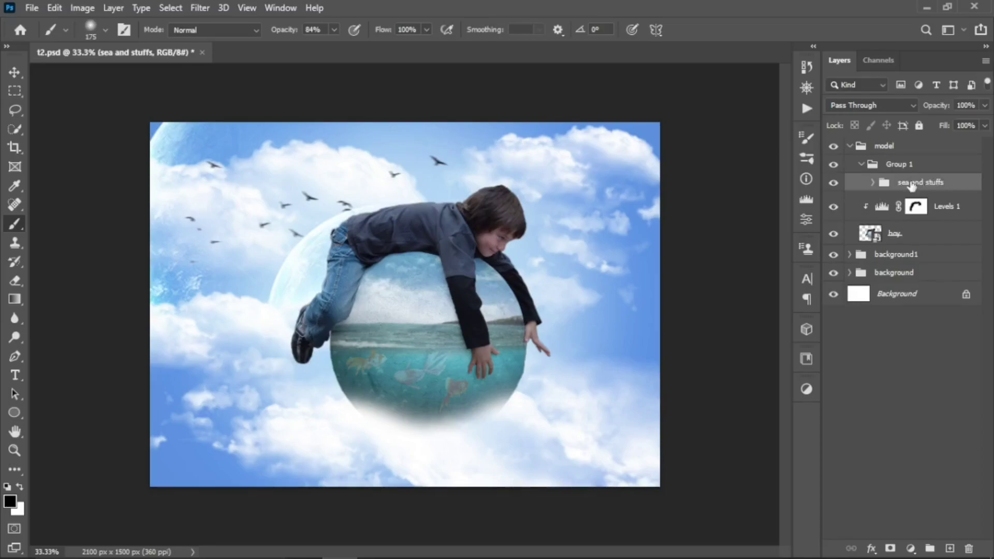
pyautogui.click(835, 183)
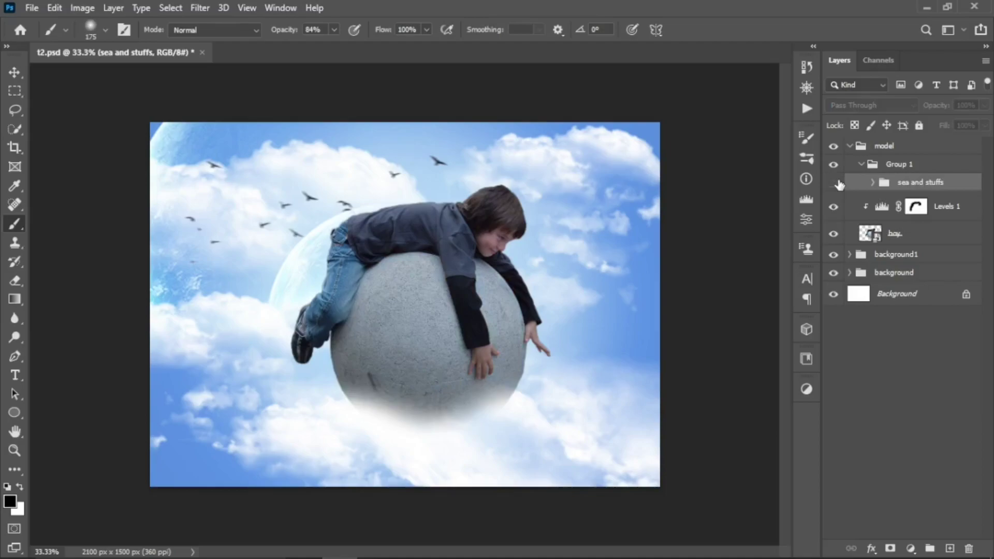
pyautogui.click(835, 183)
pyautogui.click(863, 166)
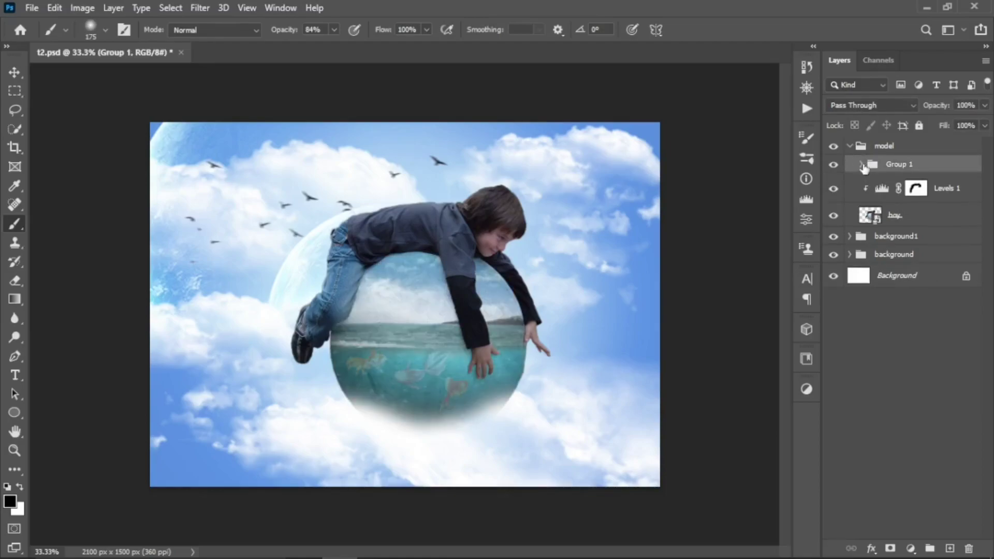
pyautogui.click(850, 146)
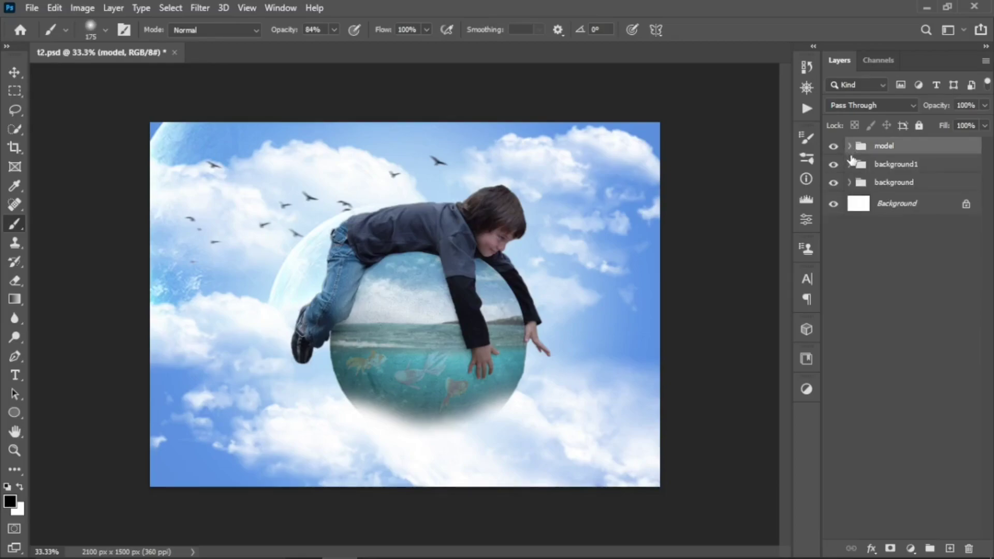
# Step: Hide and re-show the model and background groups, then select the Move tool with white foreground
pyautogui.moveTo(835, 146); pyautogui.dragTo(842, 188)
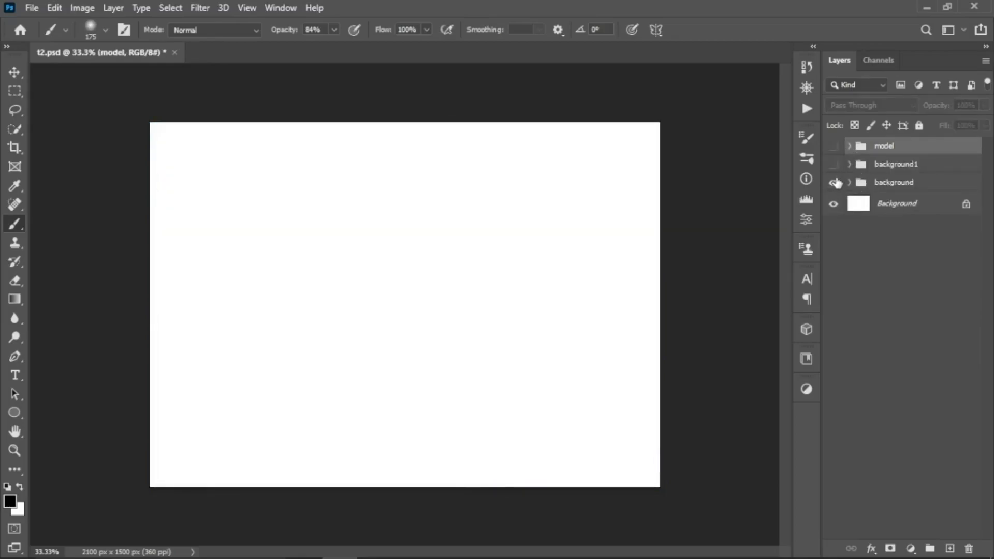
pyautogui.click(834, 181)
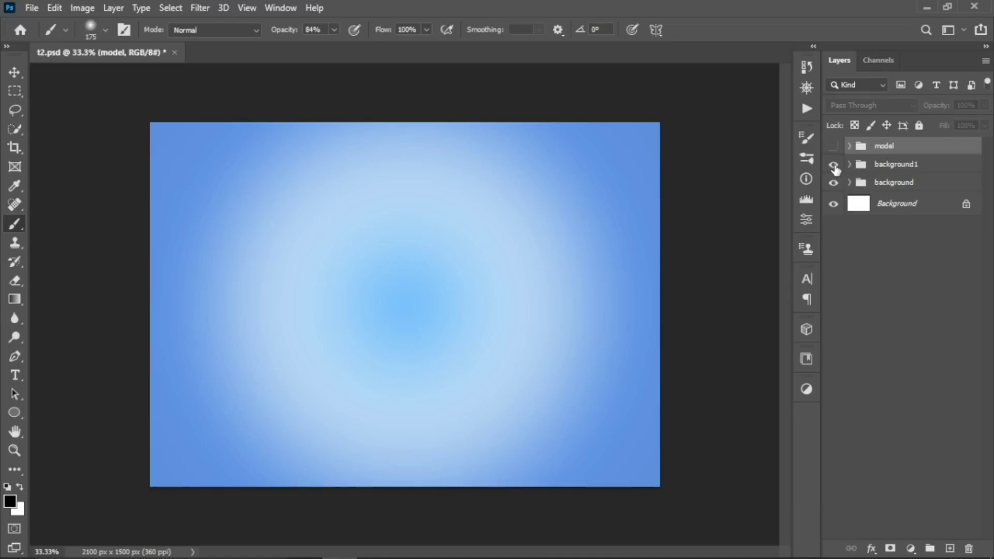
pyautogui.click(834, 146)
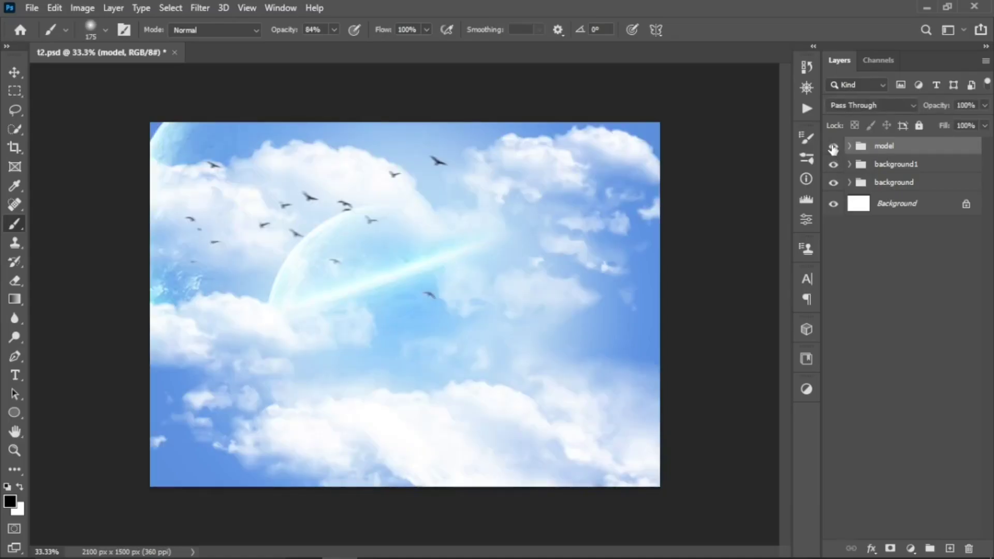
pyautogui.click(834, 148)
pyautogui.press('v')
pyautogui.press('x')
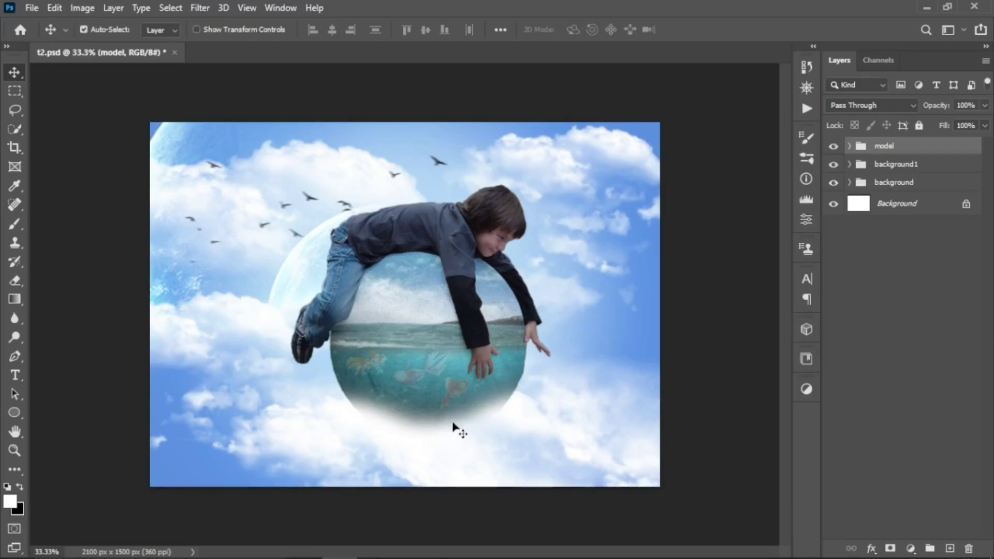
# Step: On a new layer, stamp white clouds below the sphere with a size 1100 cloud brush
pyautogui.click(950, 548)
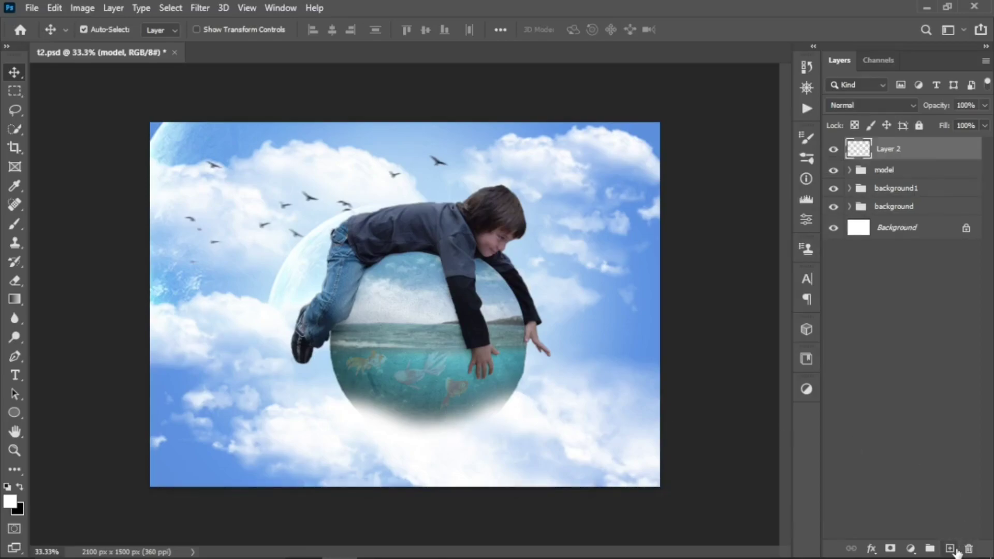
pyautogui.press('b')
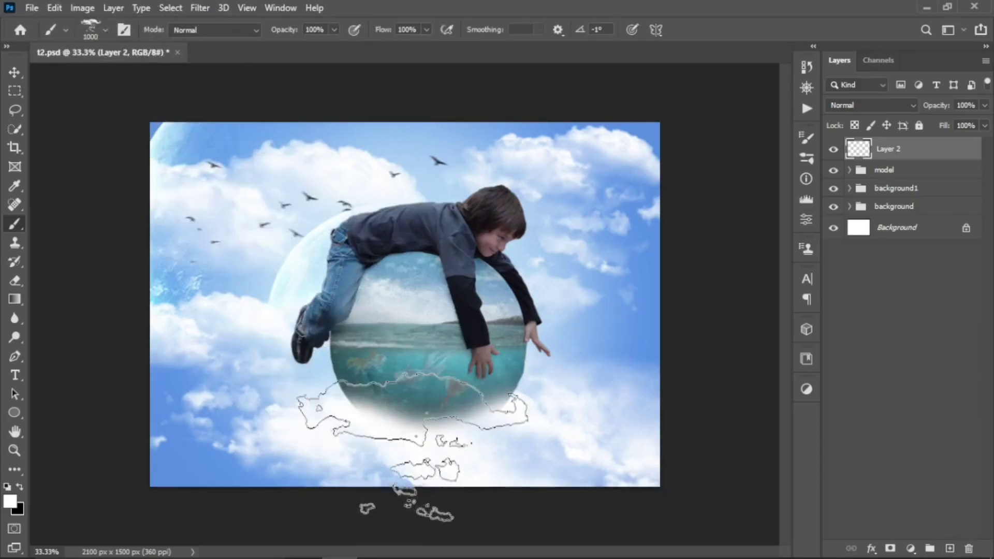
pyautogui.press(']')
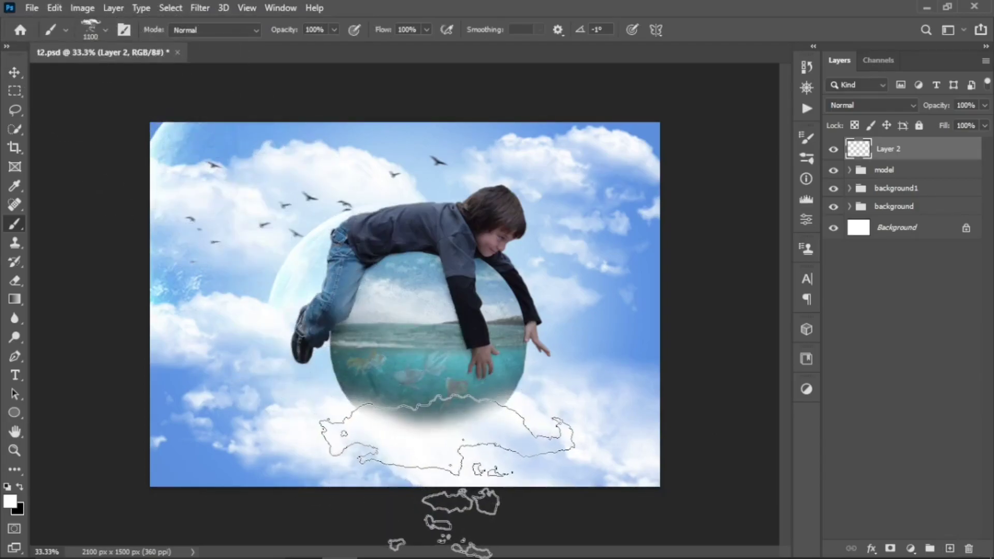
pyautogui.click(446, 461)
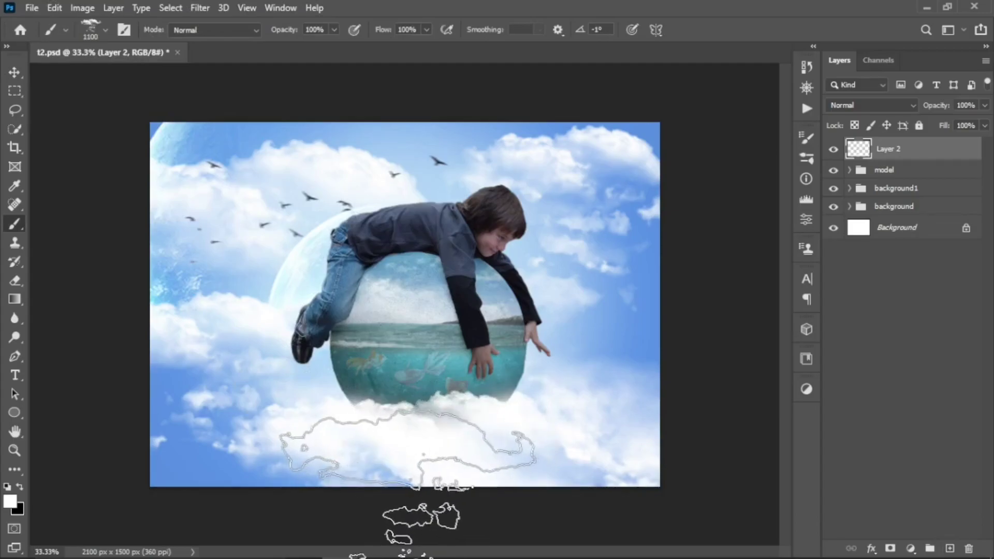
# Step: Set the cloud layer's opacity to 91% and rename it 'clouds 2'
pyautogui.click(985, 106)
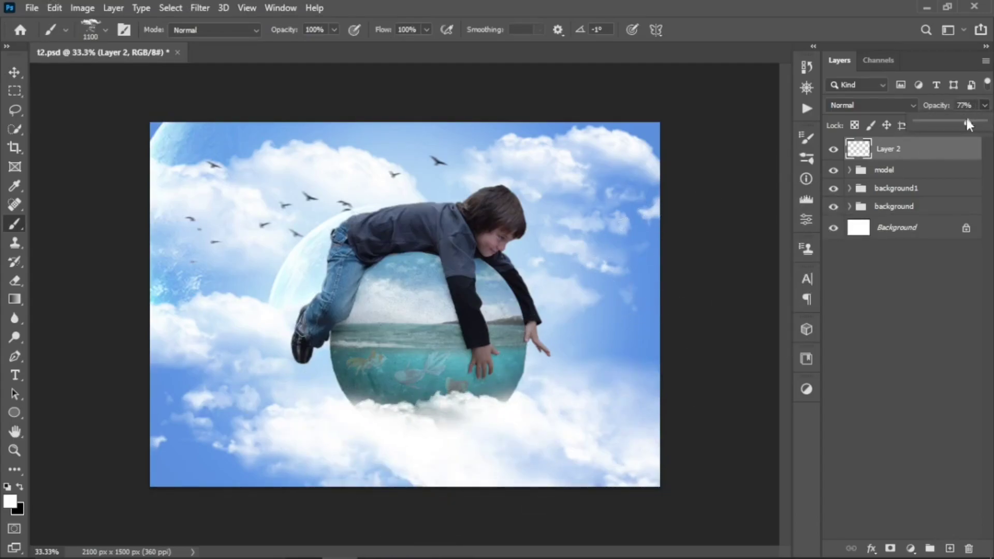
pyautogui.moveTo(967, 120); pyautogui.dragTo(964, 122)
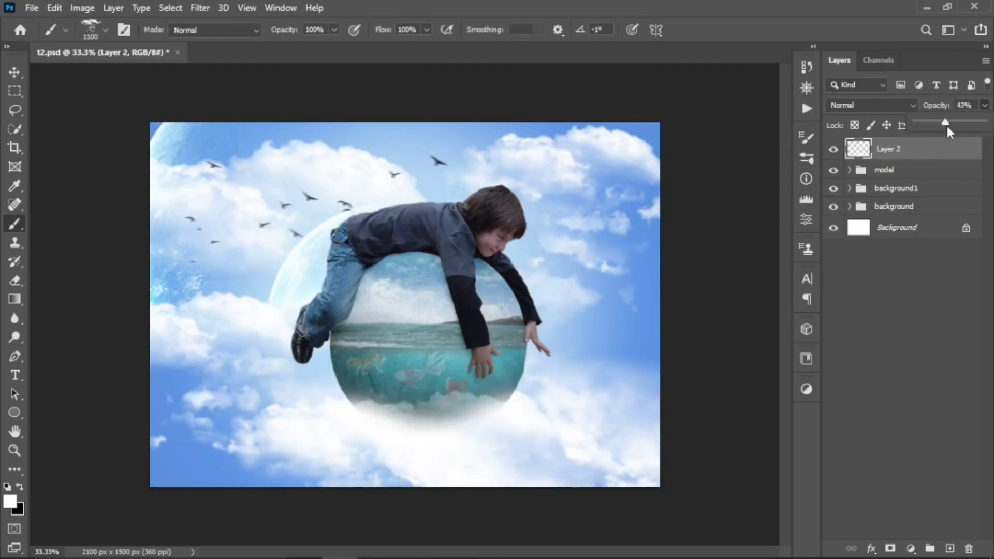
pyautogui.moveTo(950, 131); pyautogui.dragTo(982, 124)
pyautogui.press('v')
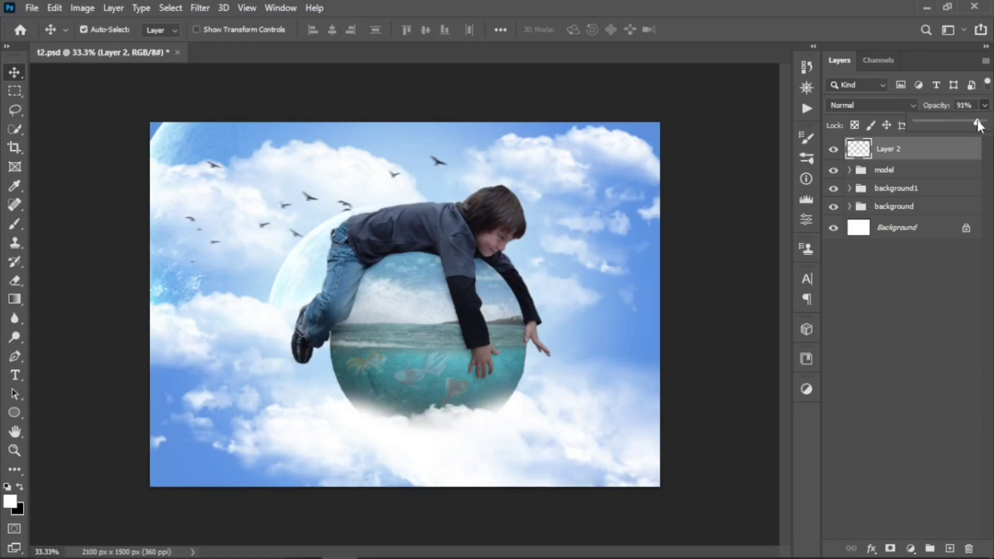
pyautogui.doubleClick(889, 149)
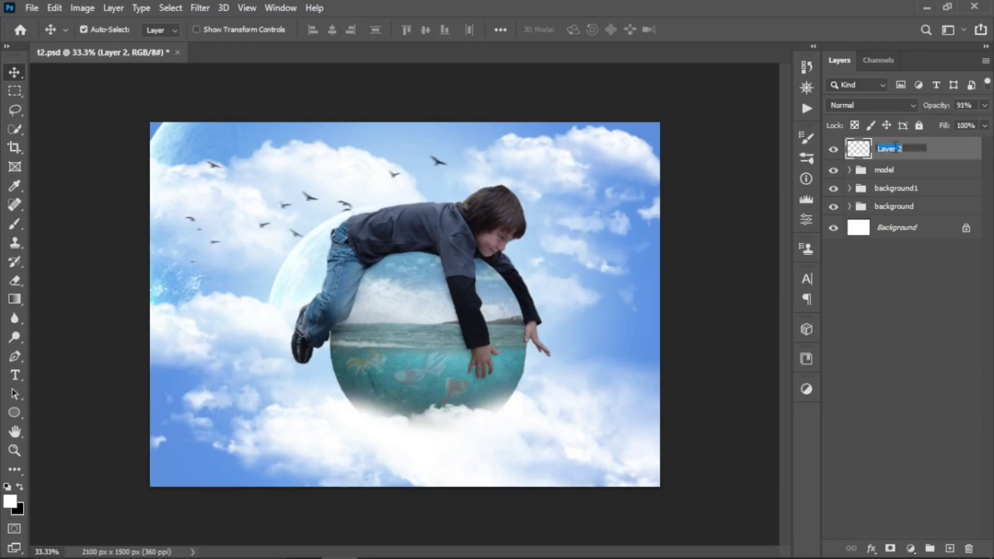
pyautogui.write('d')
pyautogui.write('ds')
pyautogui.press('Return')
# Step: Add a Color Balance adjustment shifting the midtones toward cyan
pyautogui.click(911, 548)
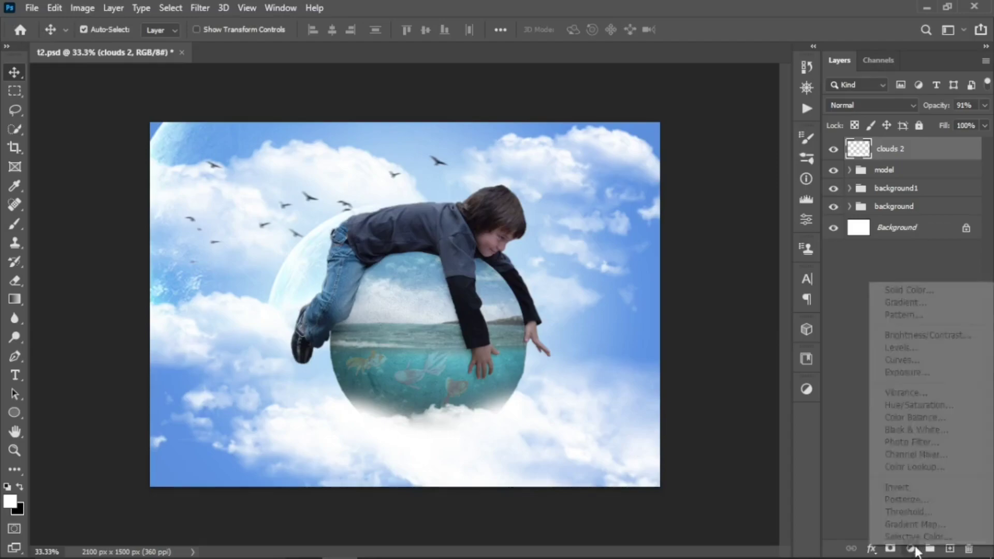
pyautogui.click(915, 418)
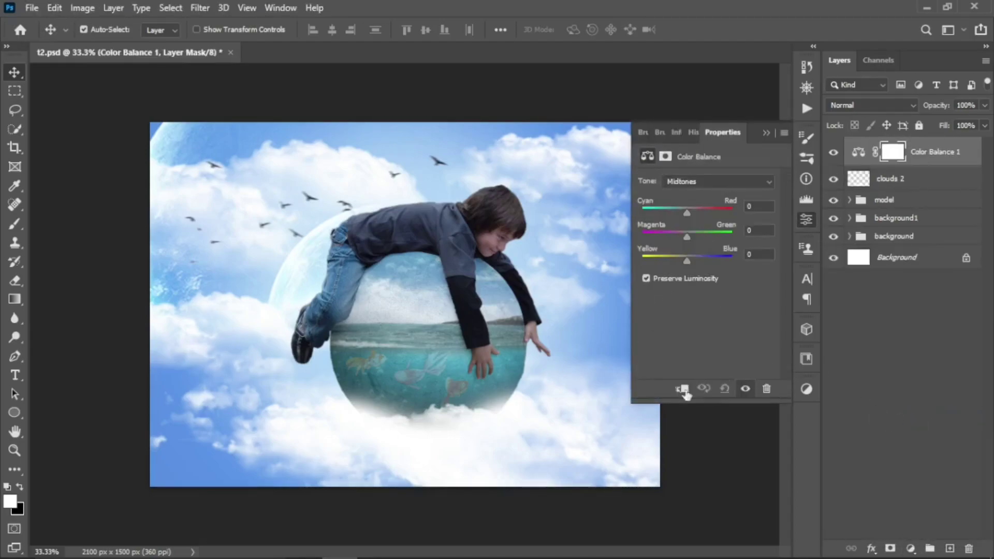
pyautogui.moveTo(686, 212)
pyautogui.mouseDown()
pyautogui.moveTo(725, 237)
pyautogui.moveTo(692, 237)
pyautogui.moveTo(685, 260)
pyautogui.mouseUp()
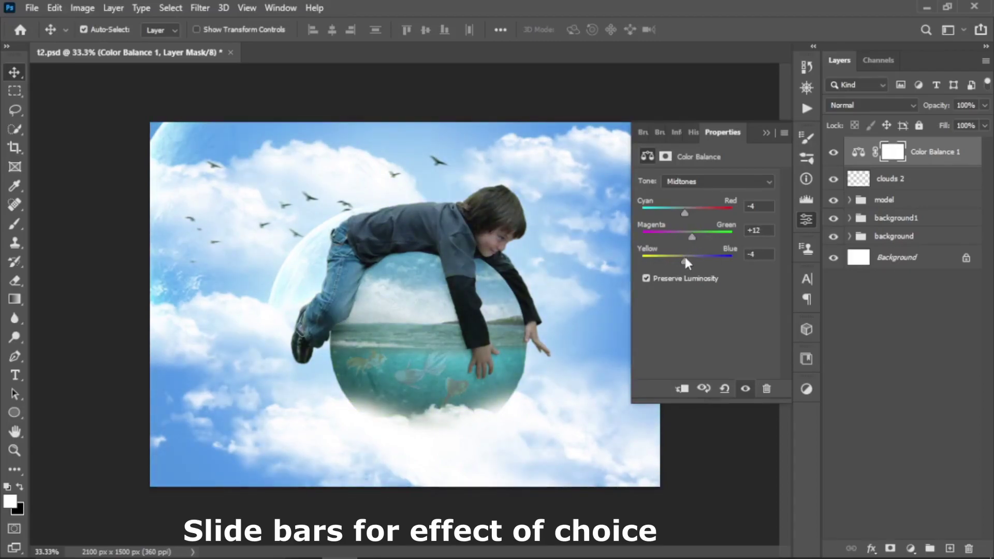
pyautogui.click(834, 153)
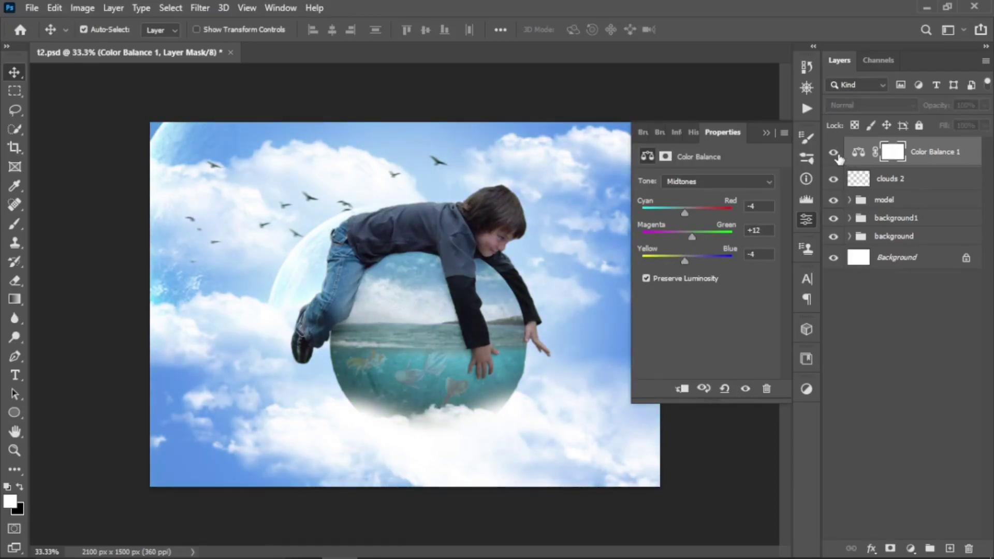
pyautogui.click(834, 153)
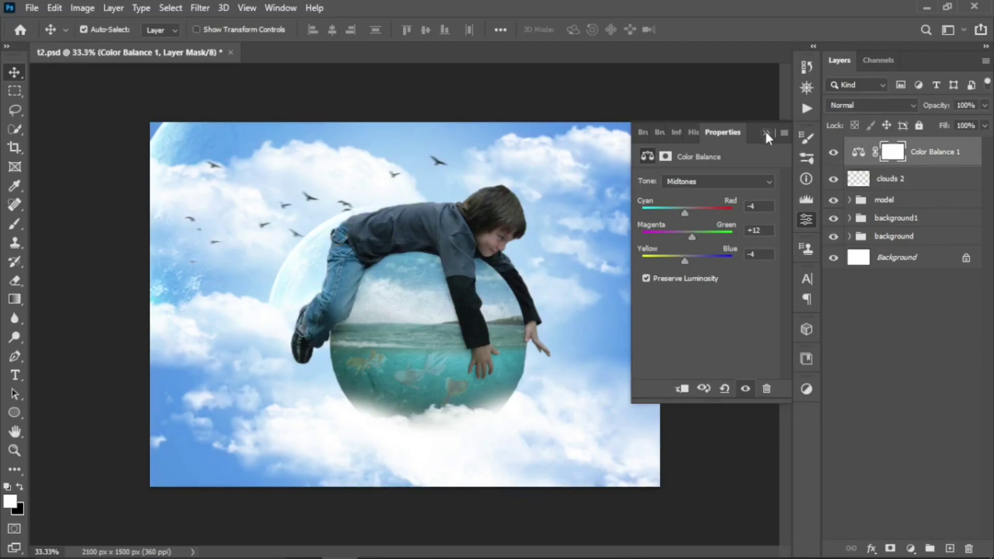
pyautogui.click(768, 133)
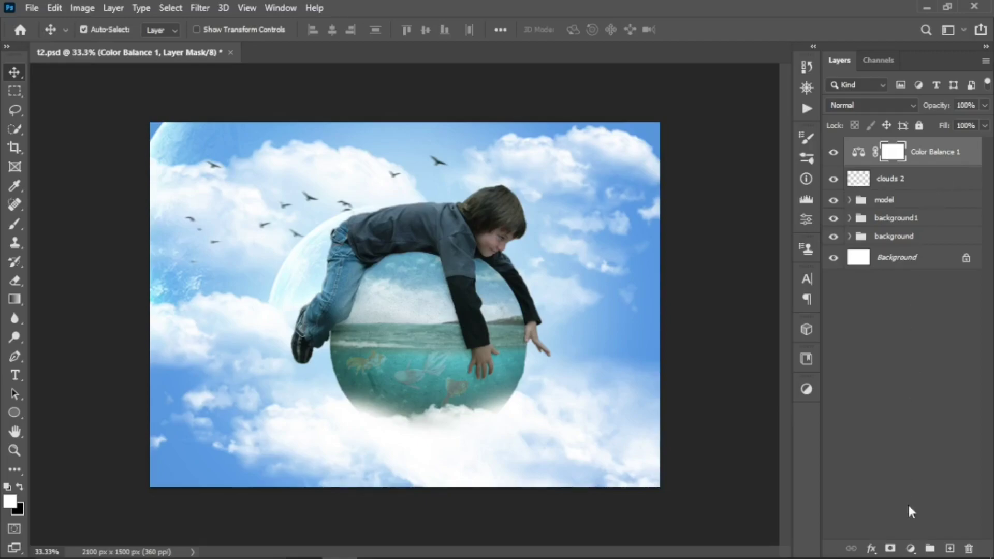
# Step: Add a Levels adjustment that lowers the white output level to dim highlights
pyautogui.click(910, 548)
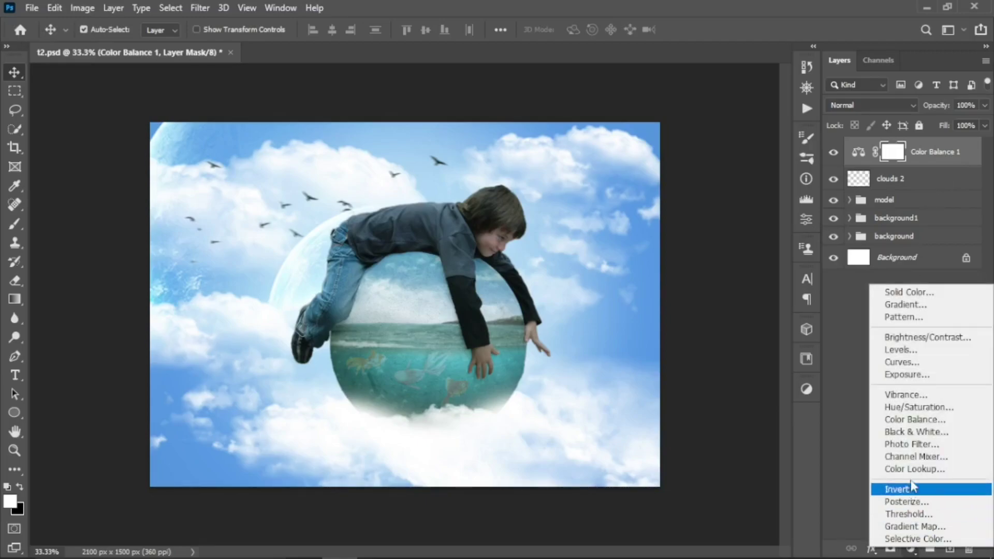
pyautogui.click(911, 351)
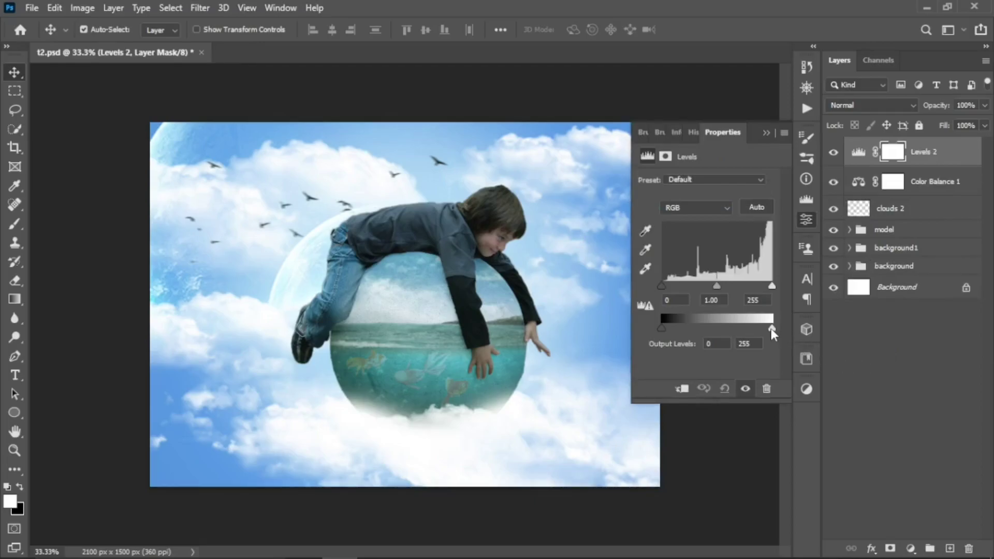
pyautogui.moveTo(772, 328); pyautogui.dragTo(763, 329)
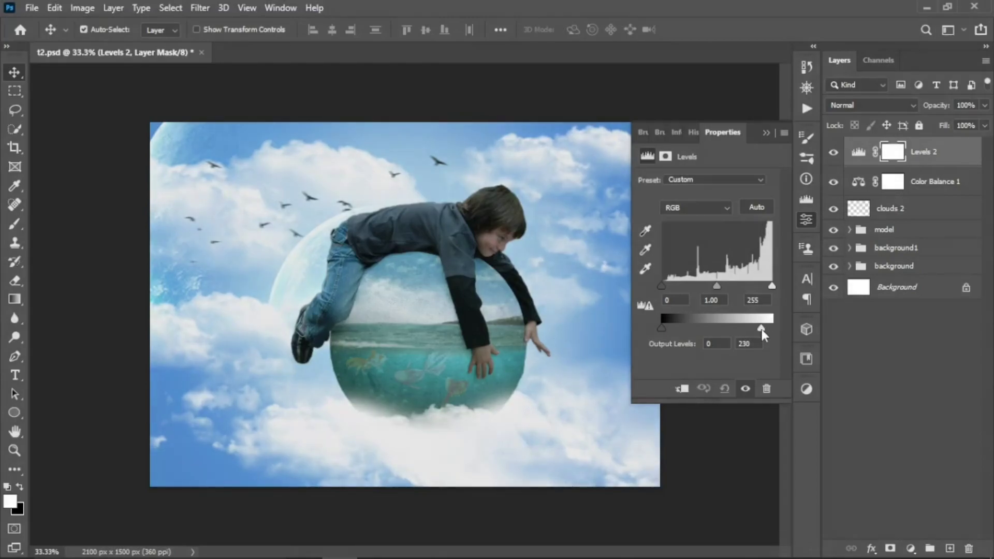
pyautogui.click(764, 131)
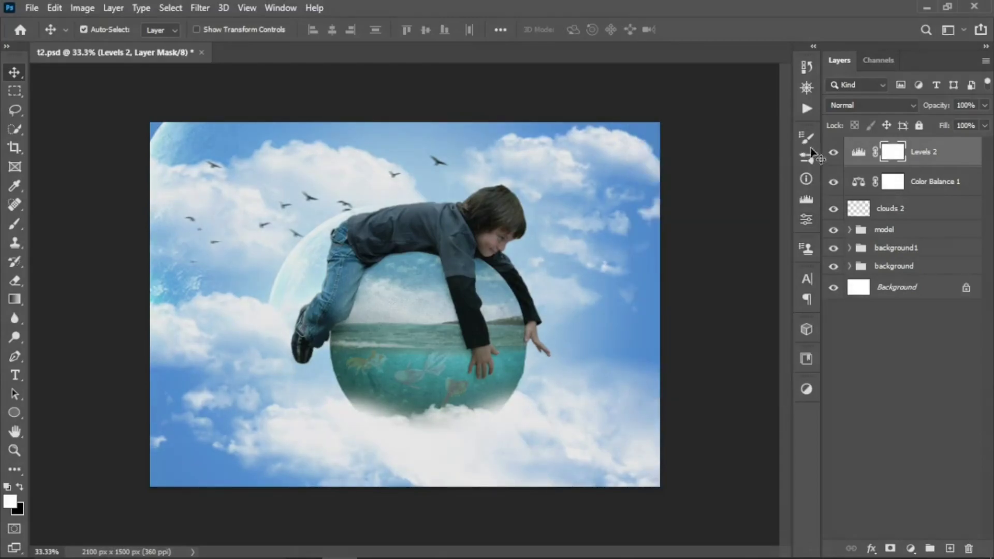
pyautogui.click(834, 154)
pyautogui.click(834, 153)
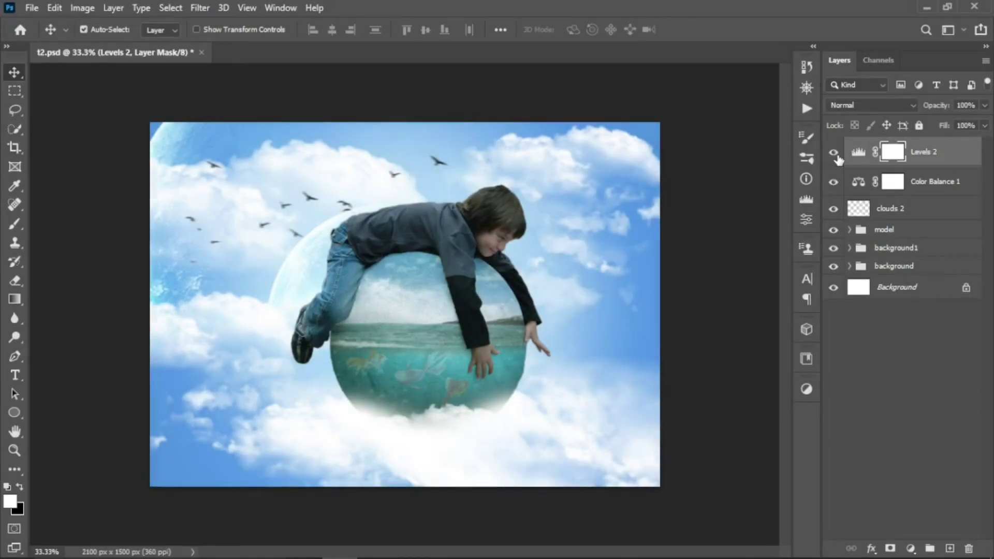
# Step: Set the Levels 2 layer opacity to 52%
pyautogui.click(985, 105)
pyautogui.moveTo(985, 122); pyautogui.dragTo(941, 124)
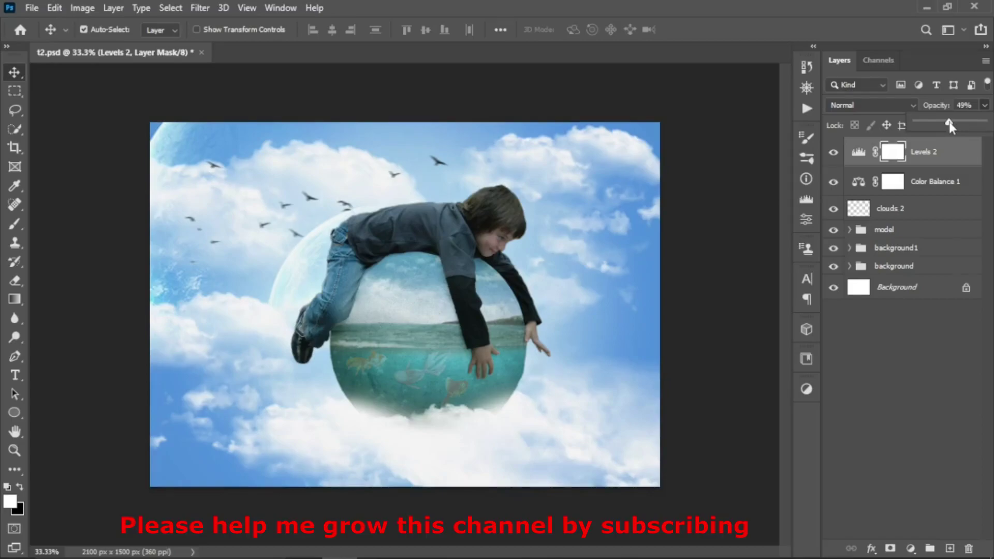
pyautogui.moveTo(949, 122); pyautogui.dragTo(953, 122)
pyautogui.click(911, 549)
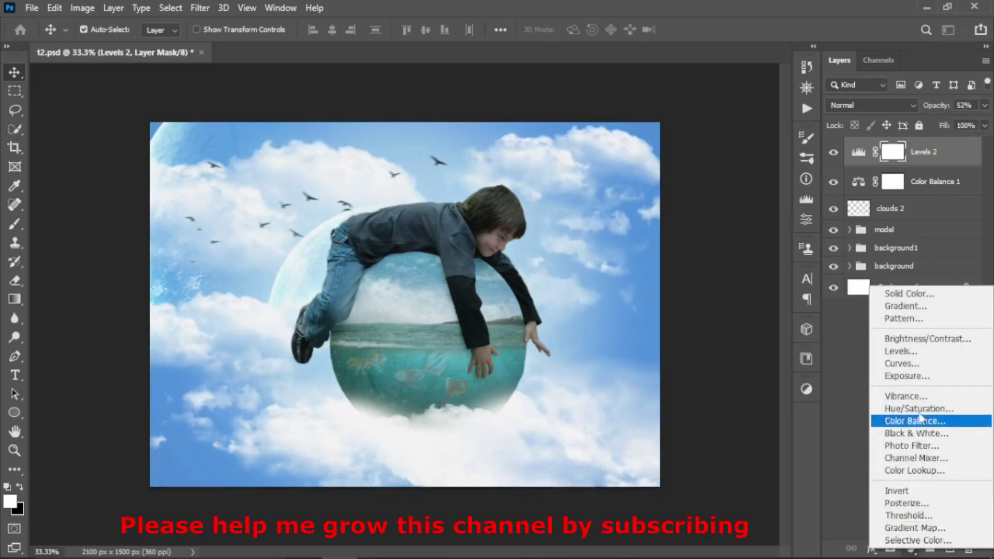
# Step: Add a Curves layer with the Blue channel's shadow point lifted, then lower its opacity
pyautogui.click(904, 364)
pyautogui.click(719, 207)
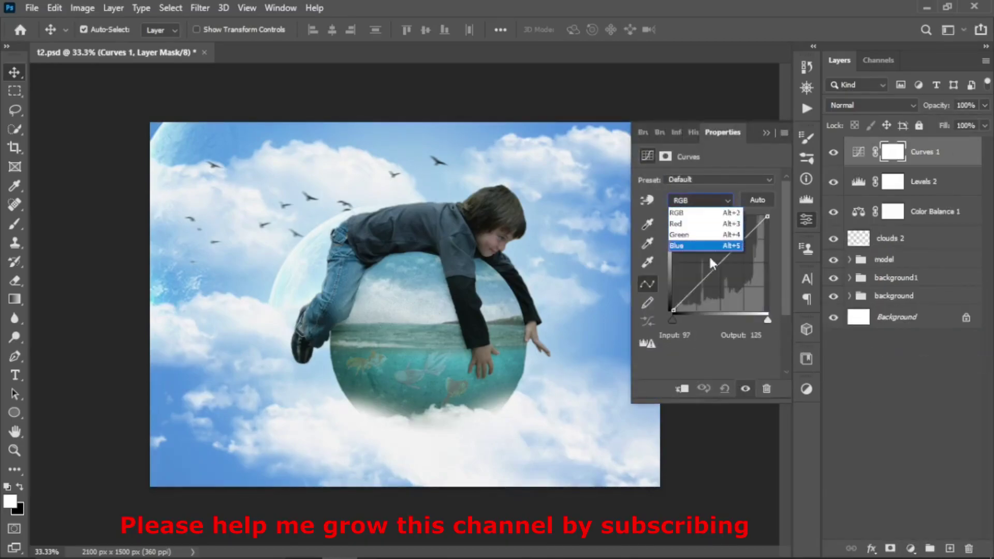
pyautogui.click(689, 241)
pyautogui.moveTo(672, 311); pyautogui.dragTo(660, 276)
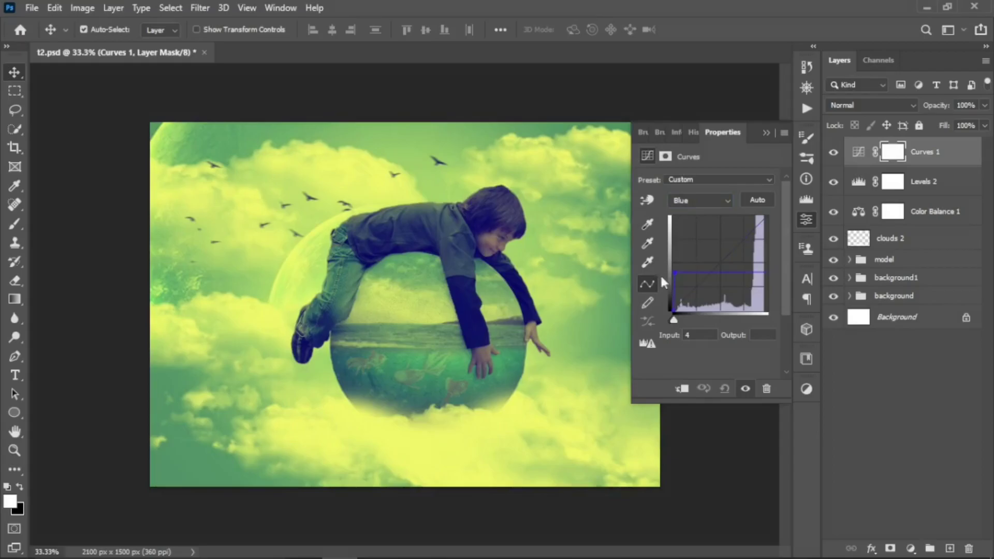
pyautogui.click(984, 125)
pyautogui.click(767, 133)
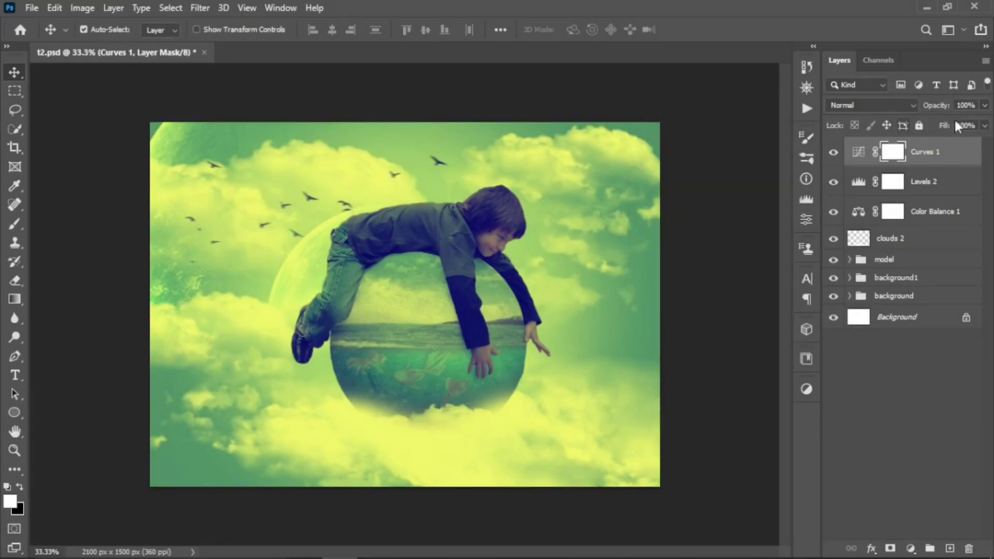
pyautogui.moveTo(920, 127); pyautogui.dragTo(930, 126)
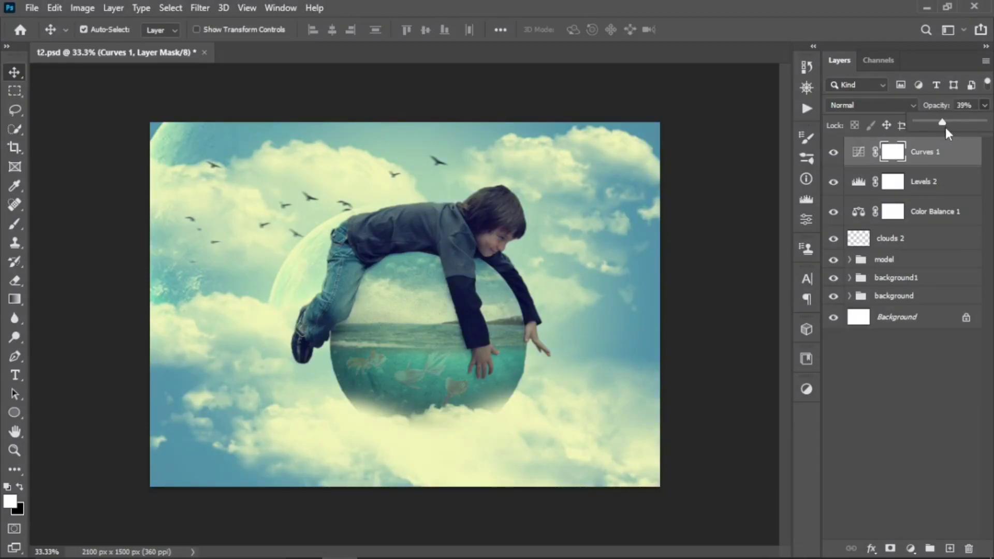
# Step: Group Curves 1, Levels 2 and Color Balance 1 into a group named 'effects'
pyautogui.click(934, 222)
pyautogui.hotkey('ctrl', 'g')
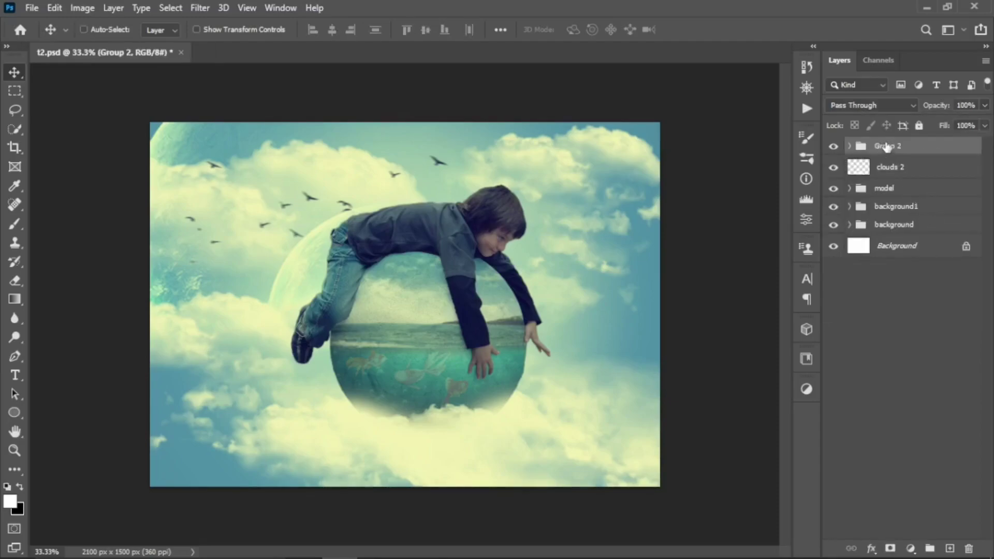
pyautogui.doubleClick(887, 147)
pyautogui.write('e')
pyautogui.write('ffects')
pyautogui.press('Return')
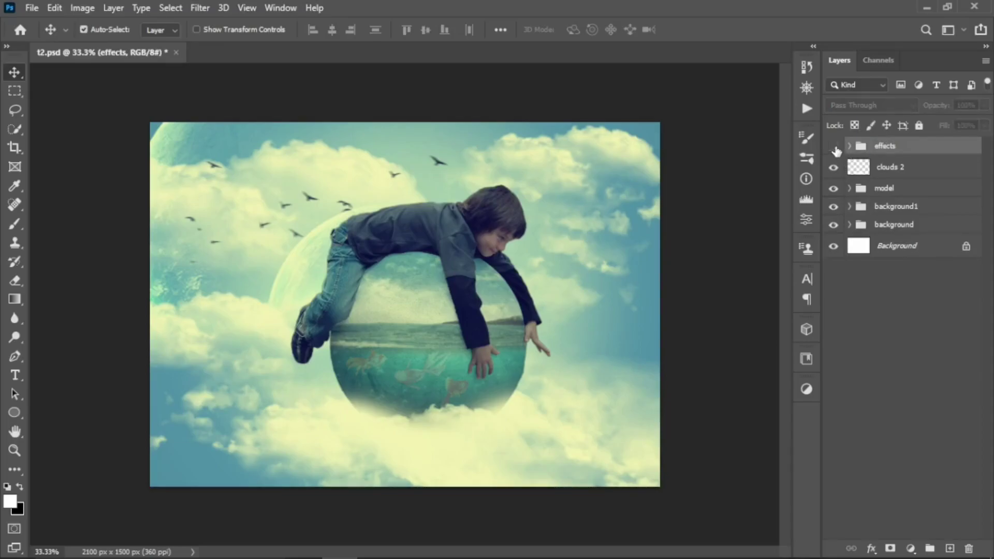
# Step: Compare the effects group on and off, then set its opacity to 79%
pyautogui.click(834, 147)
pyautogui.click(833, 147)
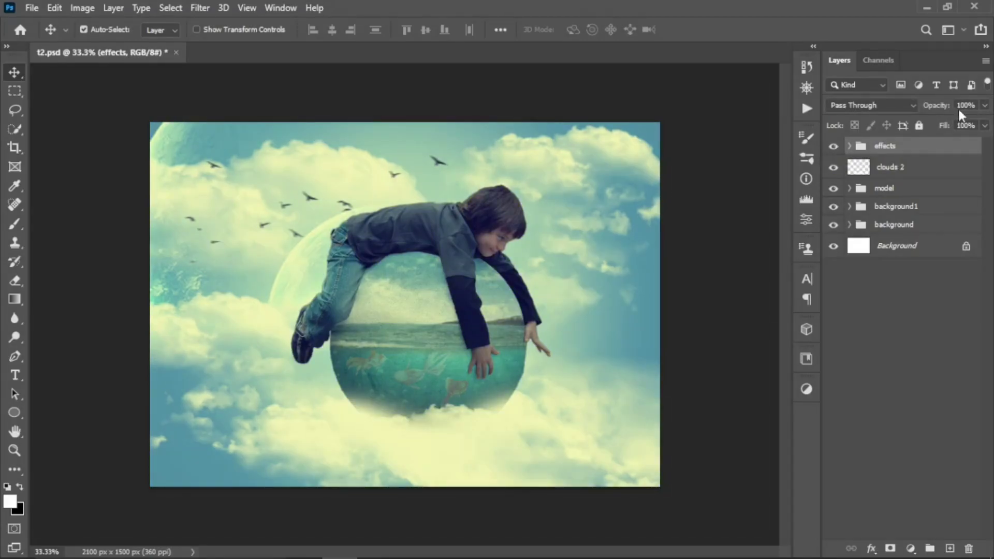
pyautogui.click(985, 105)
pyautogui.moveTo(982, 121); pyautogui.dragTo(975, 124)
# Step: Stamp all visible layers into a new layer and apply the Camera Raw Filter to it
pyautogui.hotkey('ctrl', 'shift', 'alt', 'e')
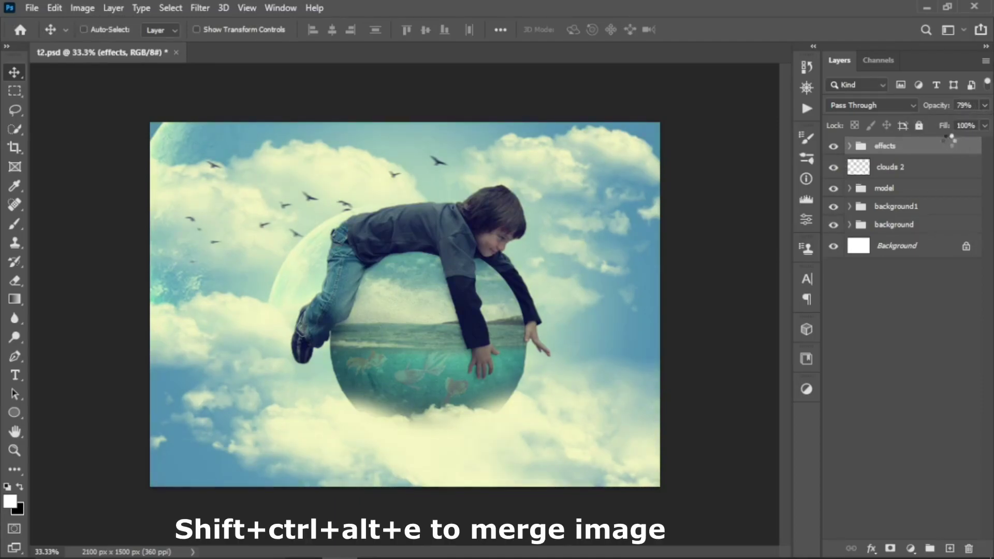
pyautogui.click(210, 6)
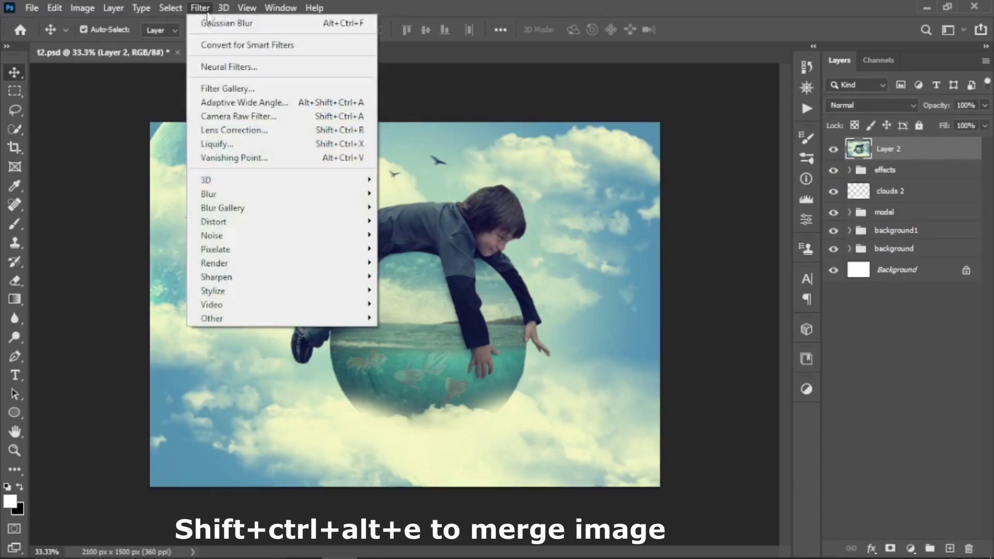
pyautogui.click(219, 116)
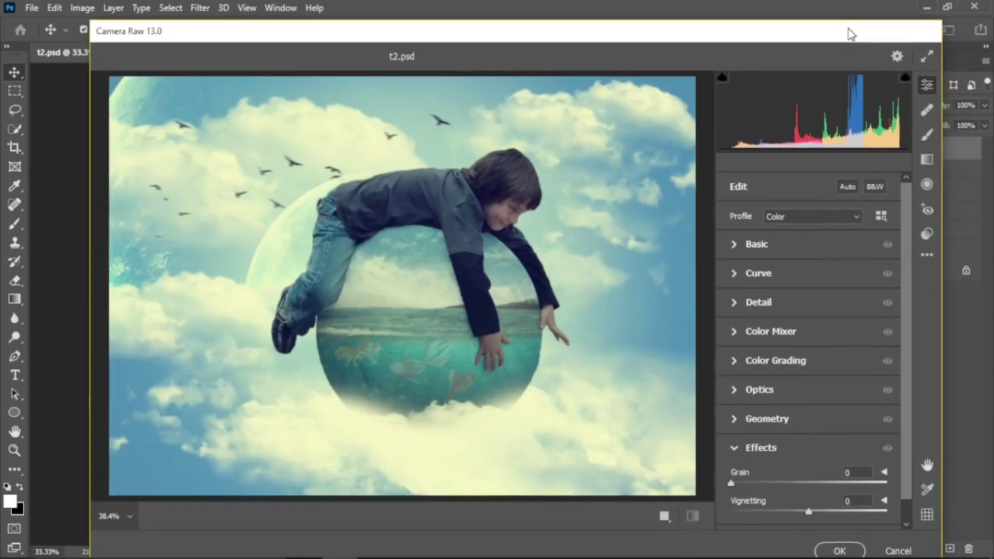
# Step: In Camera Raw Basic, set temperature -8, tint +5 and raise contrast slightly
pyautogui.click(774, 247)
pyautogui.click(799, 237)
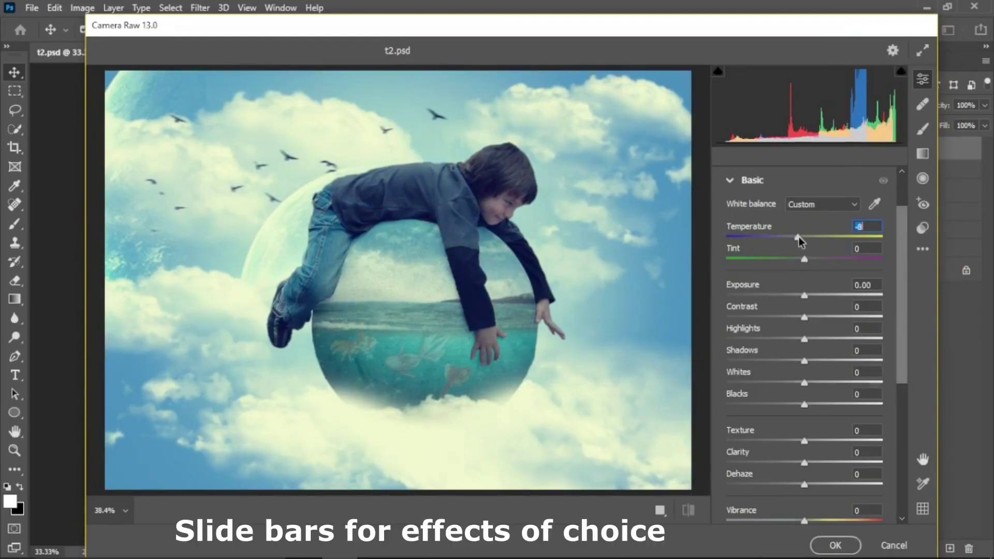
pyautogui.moveTo(805, 259); pyautogui.dragTo(808, 259)
pyautogui.moveTo(805, 317)
pyautogui.mouseDown()
pyautogui.moveTo(811, 339)
pyautogui.moveTo(790, 361)
pyautogui.moveTo(821, 382)
pyautogui.moveTo(802, 383)
pyautogui.moveTo(797, 406)
pyautogui.mouseUp()
pyautogui.scroll(-2, 903, 374)
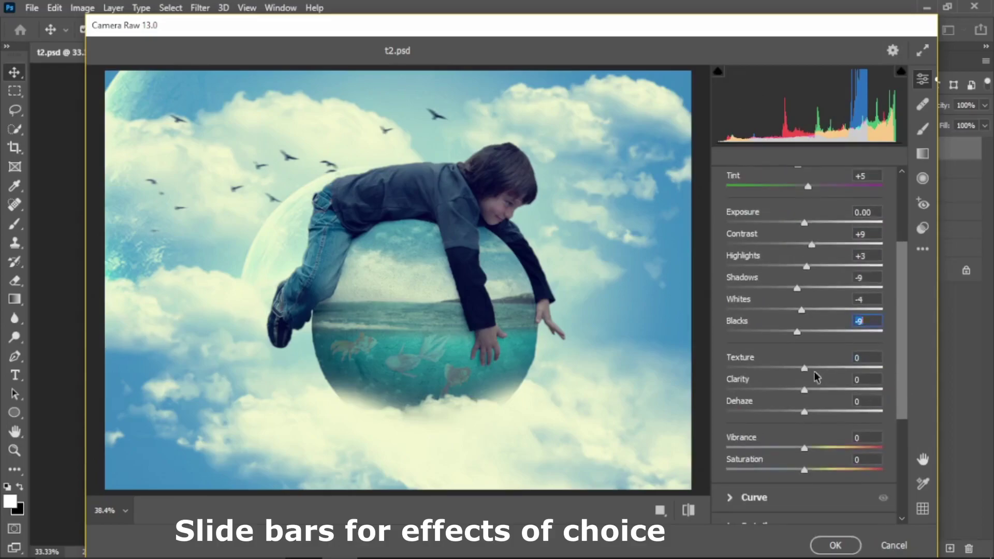
pyautogui.moveTo(805, 369)
pyautogui.mouseDown()
pyautogui.moveTo(841, 371)
pyautogui.moveTo(802, 374)
pyautogui.moveTo(809, 421)
pyautogui.mouseUp()
pyautogui.scroll(-1, 802, 390)
pyautogui.scroll(2, 798, 362)
pyautogui.scroll(2, 780, 270)
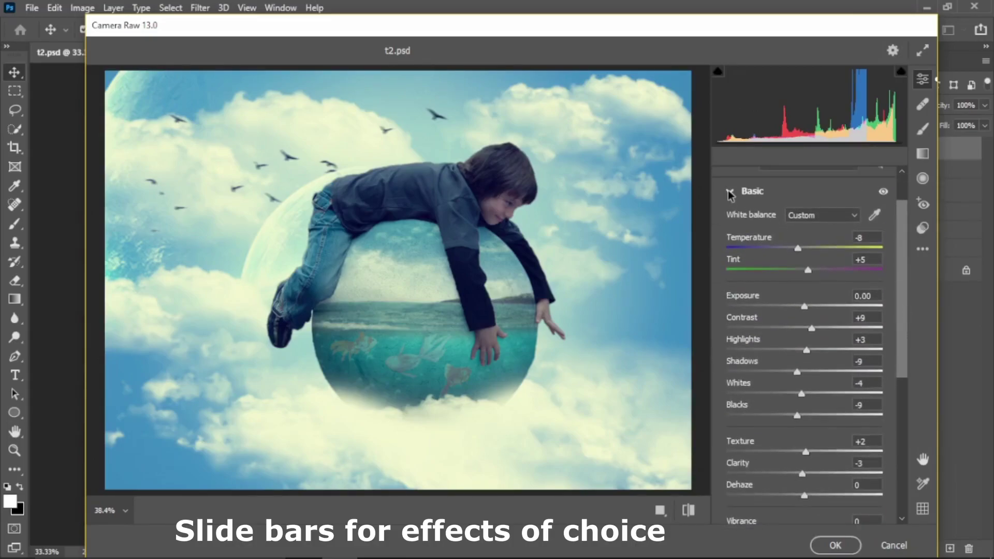
pyautogui.click(777, 188)
# Step: Add a touch of grain and shift the Blues and Greens hues toward teal, Magentas at 0
pyautogui.click(734, 441)
pyautogui.click(730, 465)
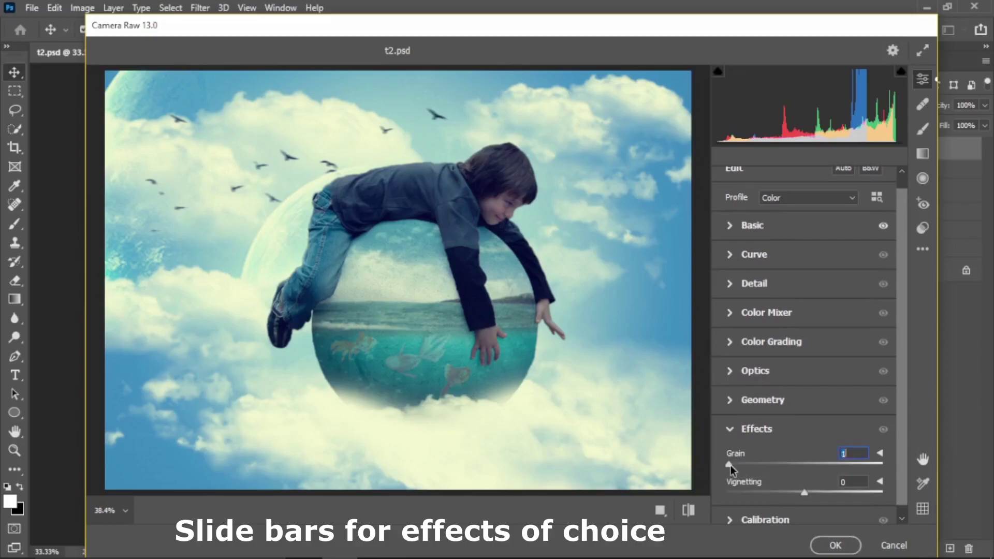
pyautogui.click(734, 429)
pyautogui.click(733, 324)
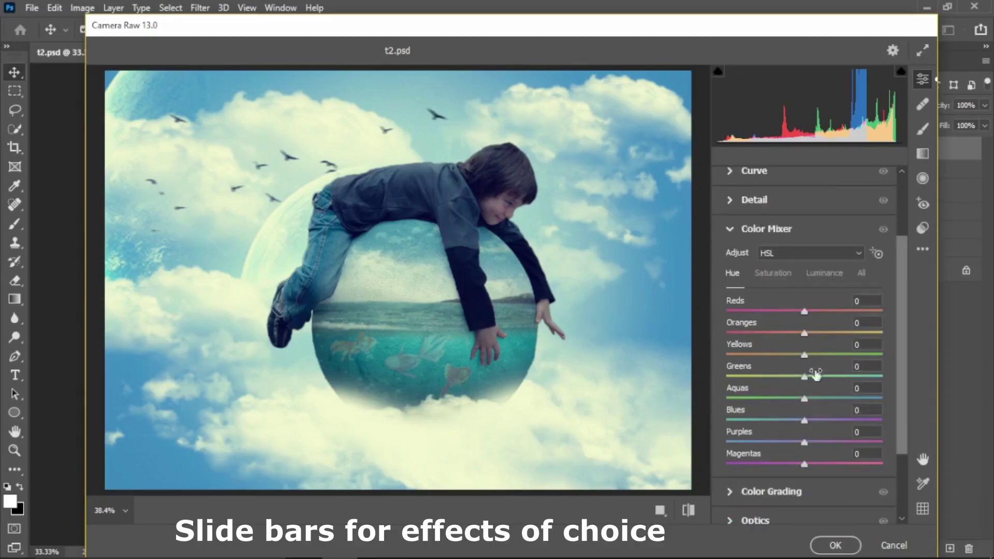
pyautogui.moveTo(804, 420)
pyautogui.mouseDown()
pyautogui.moveTo(792, 426)
pyautogui.moveTo(803, 397)
pyautogui.moveTo(799, 405)
pyautogui.mouseUp()
pyautogui.moveTo(807, 464); pyautogui.dragTo(804, 463)
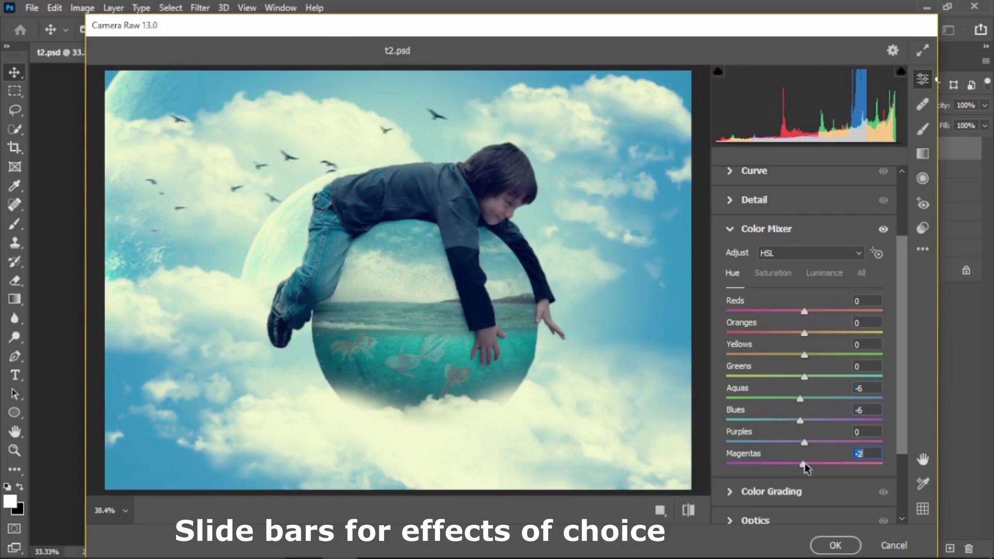
pyautogui.doubleClick(805, 463)
pyautogui.moveTo(804, 376); pyautogui.dragTo(839, 378)
pyautogui.scroll(-1, 843, 383)
pyautogui.scroll(-5, 778, 278)
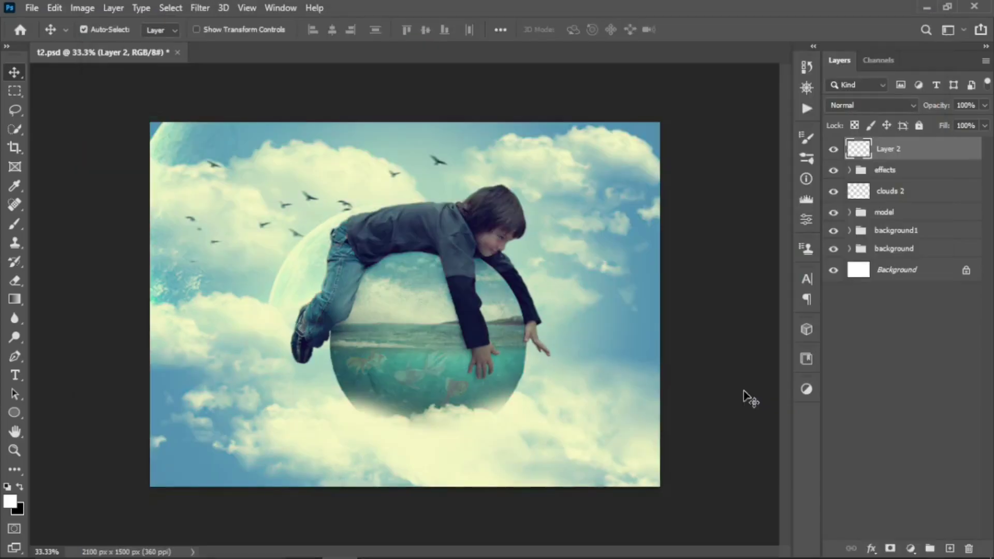
# Step: Compare Layer 2 on and off, then duplicate it as a layer named 'Done'
pyautogui.click(835, 149)
pyautogui.click(833, 150)
pyautogui.hotkey('ctrl', 'j')
pyautogui.press('b')
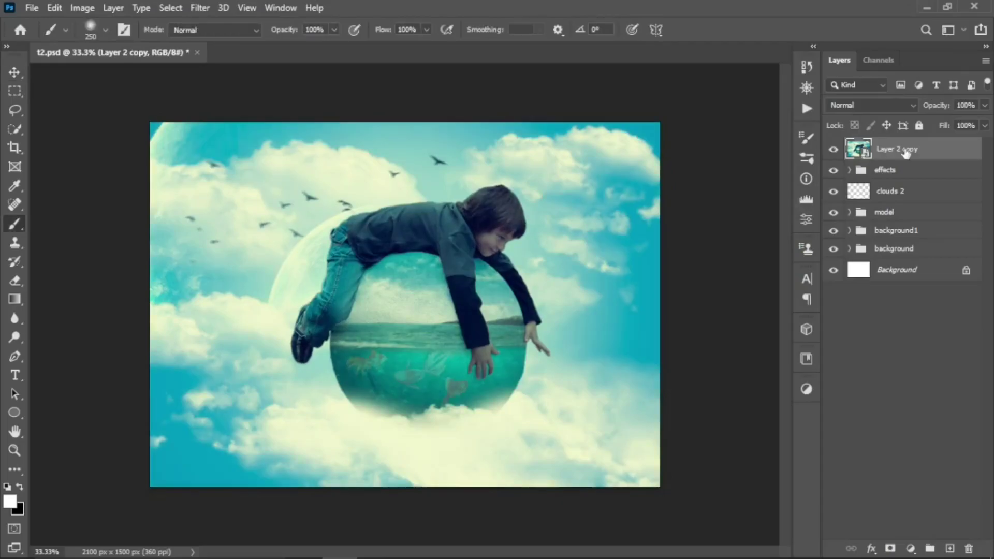
pyautogui.doubleClick(899, 149)
pyautogui.write('Do')
pyautogui.write('ne')
pyautogui.press('Return')
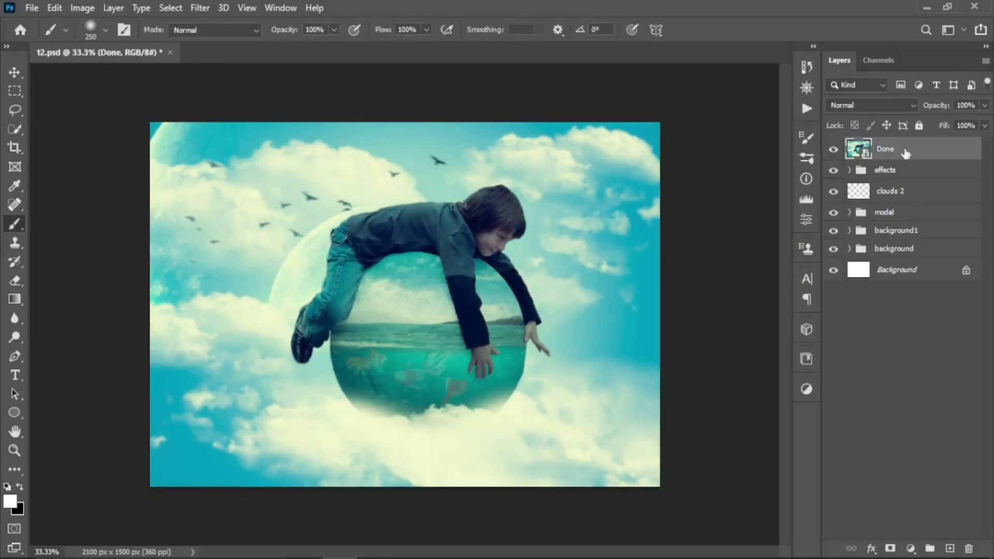
# Step: Hide all layers, re-show background, background1, model, clouds 2, effects and Done, then zoom in
pyautogui.moveTo(833, 150); pyautogui.dragTo(835, 249)
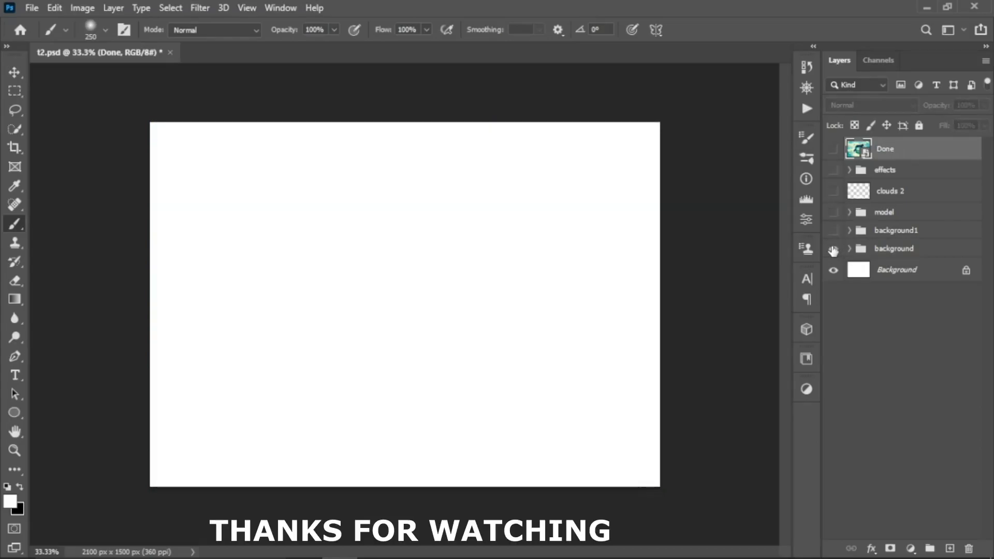
pyautogui.click(833, 249)
pyautogui.click(834, 230)
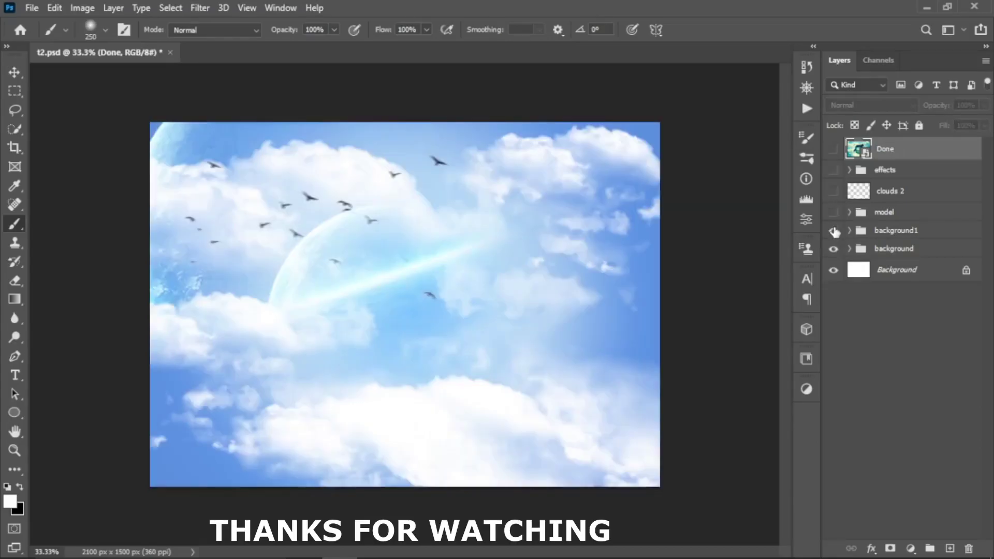
pyautogui.click(834, 213)
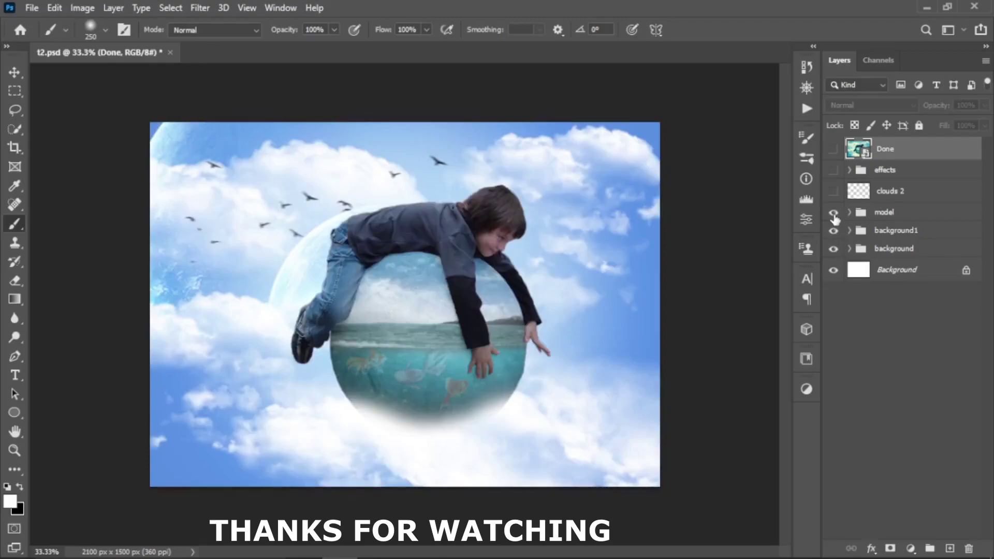
pyautogui.click(834, 191)
pyautogui.click(833, 170)
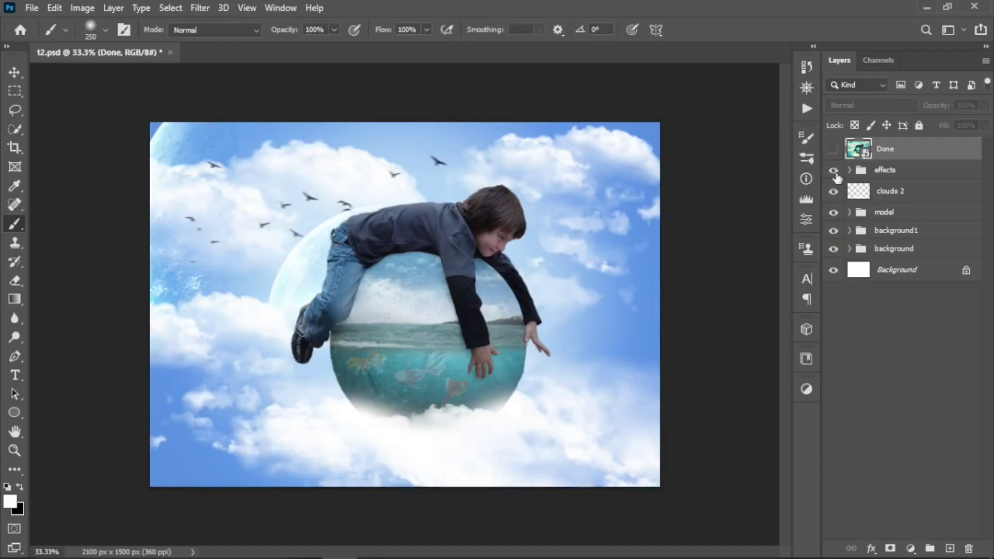
pyautogui.click(834, 150)
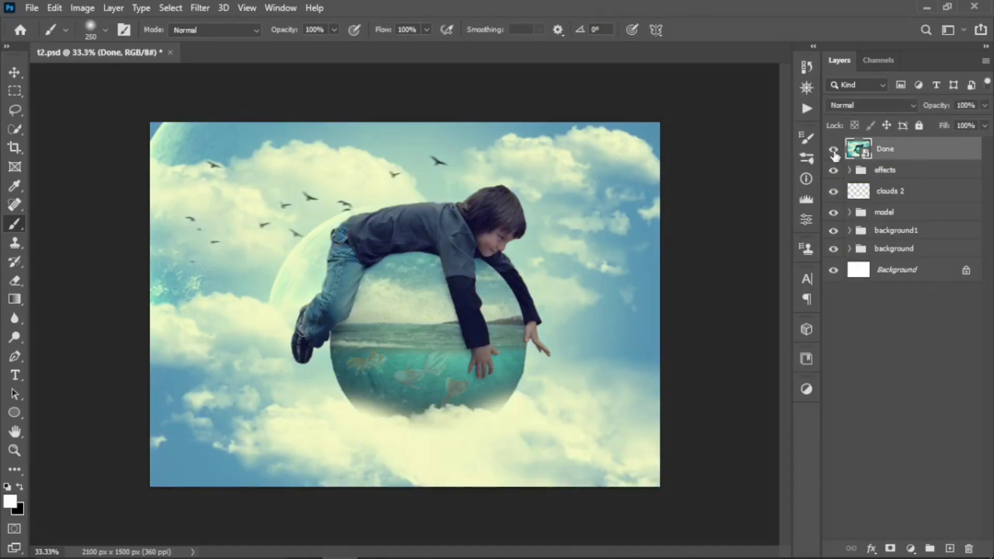
pyautogui.click(833, 150)
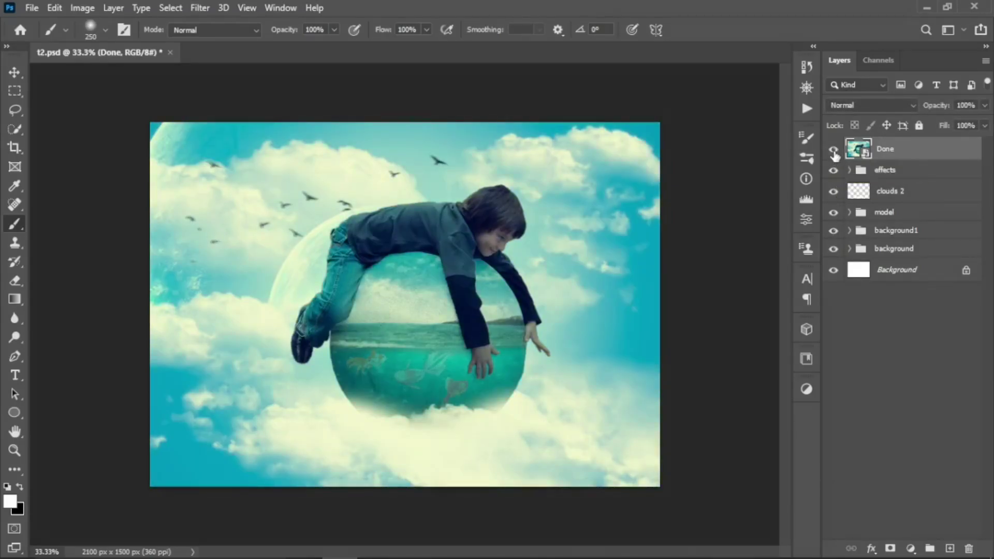
pyautogui.hotkey('ctrl', '+')
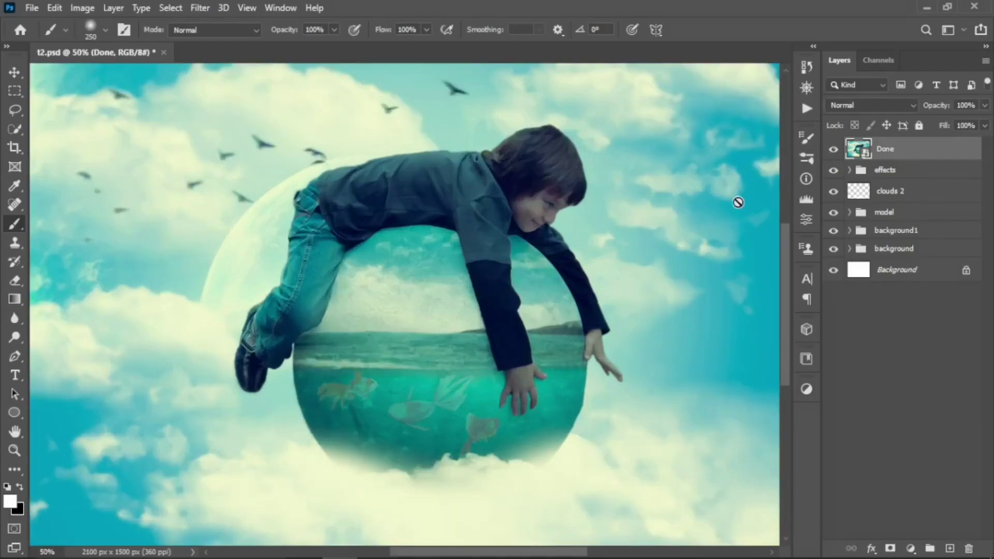